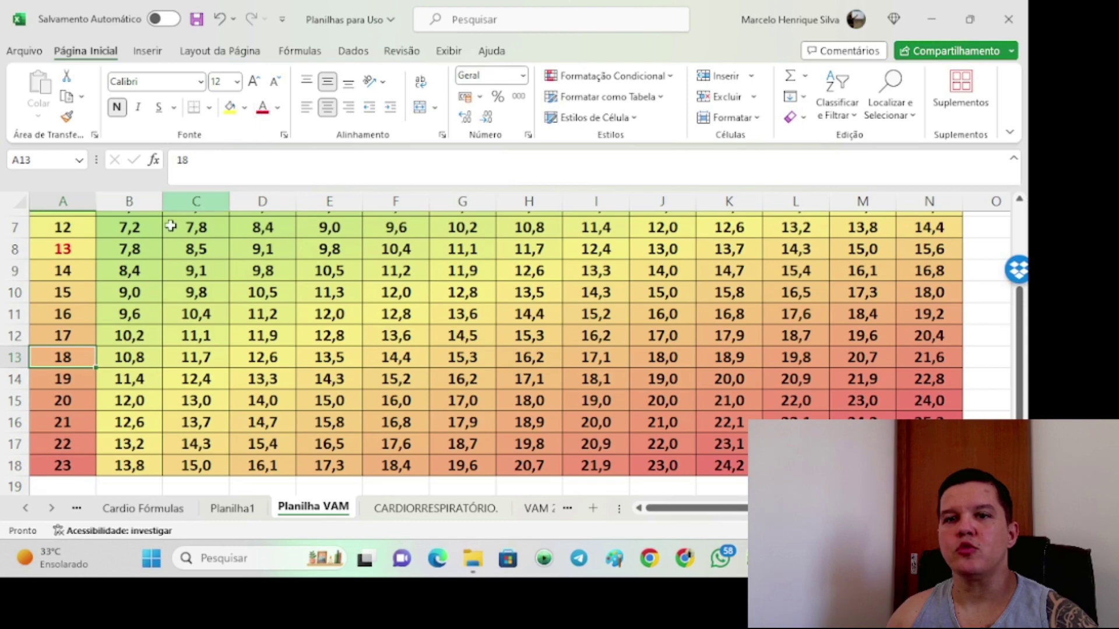
Step: Change the font colour of the VAM value 16 in column A to red
left_click(80, 315)
left_click(262, 108)
scroll(193, 321, "up", 1)
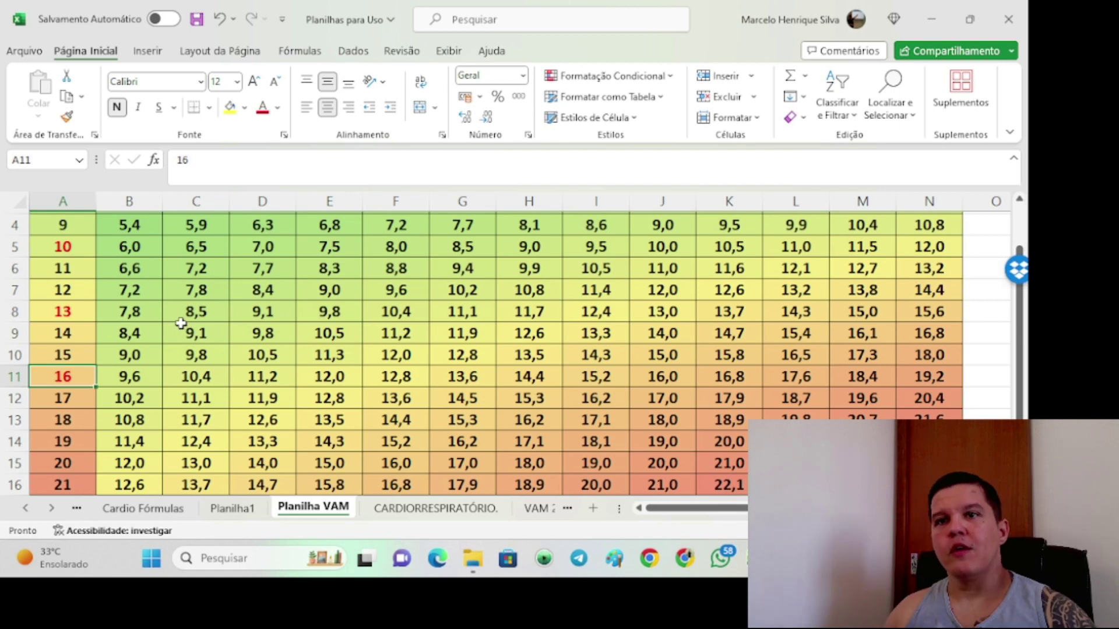
Step: Compare which VAM percentages correspond to a speed of about 10 km/h for the VAM values 10, 13 and 16
scroll(185, 328, "up", 1)
left_click_drag(60, 310, 579, 324)
left_click(653, 313)
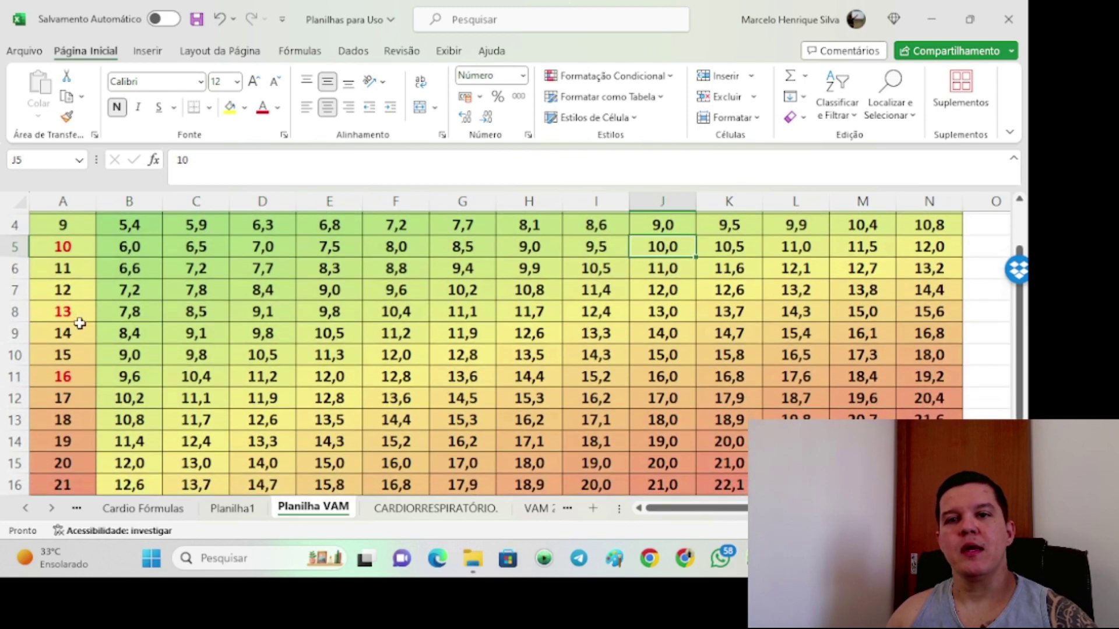
scroll(79, 317, "down", 1)
left_click(71, 316)
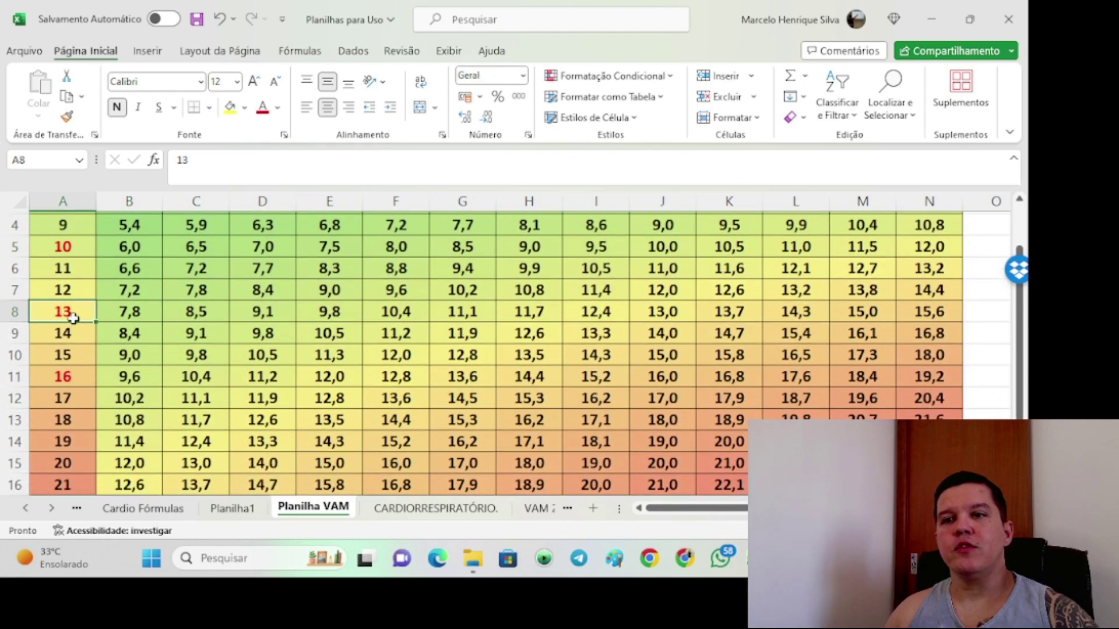
left_click(346, 315)
scroll(346, 315, "up", 1)
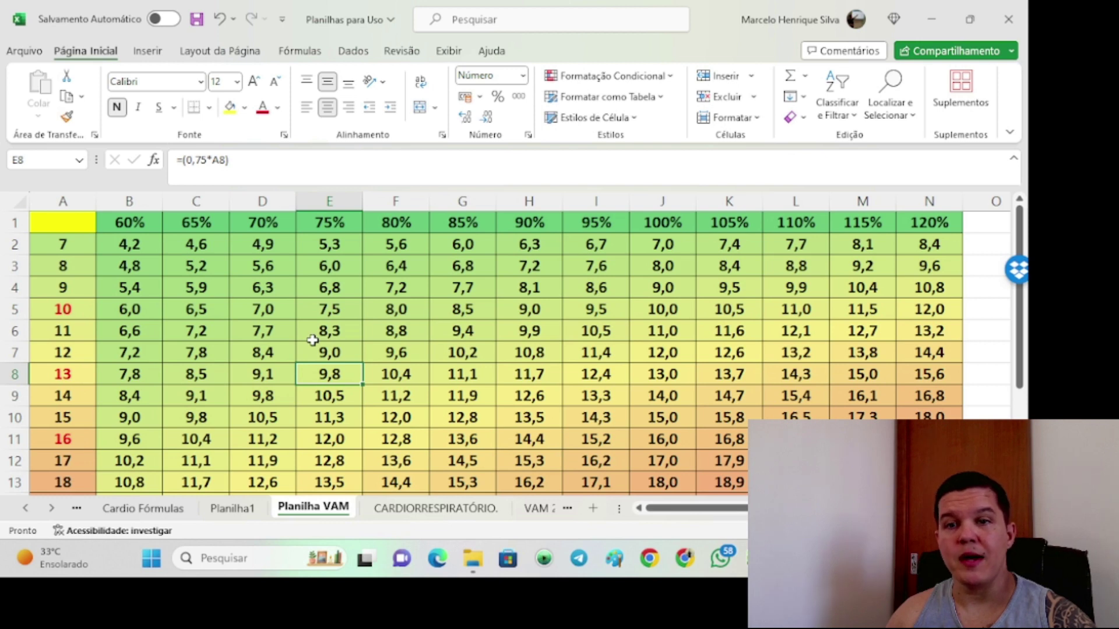
left_click(191, 436)
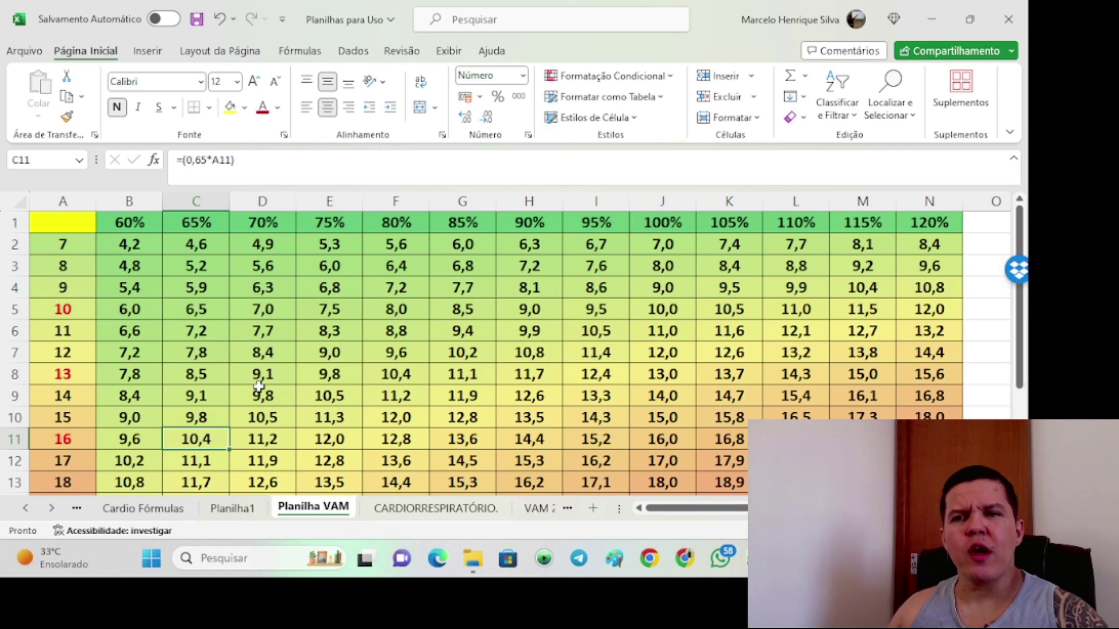
Step: Compare which VAM percentages correspond to about 11 km/h for VAM 10, 13 and 16, and check the 80% column
left_click(63, 310)
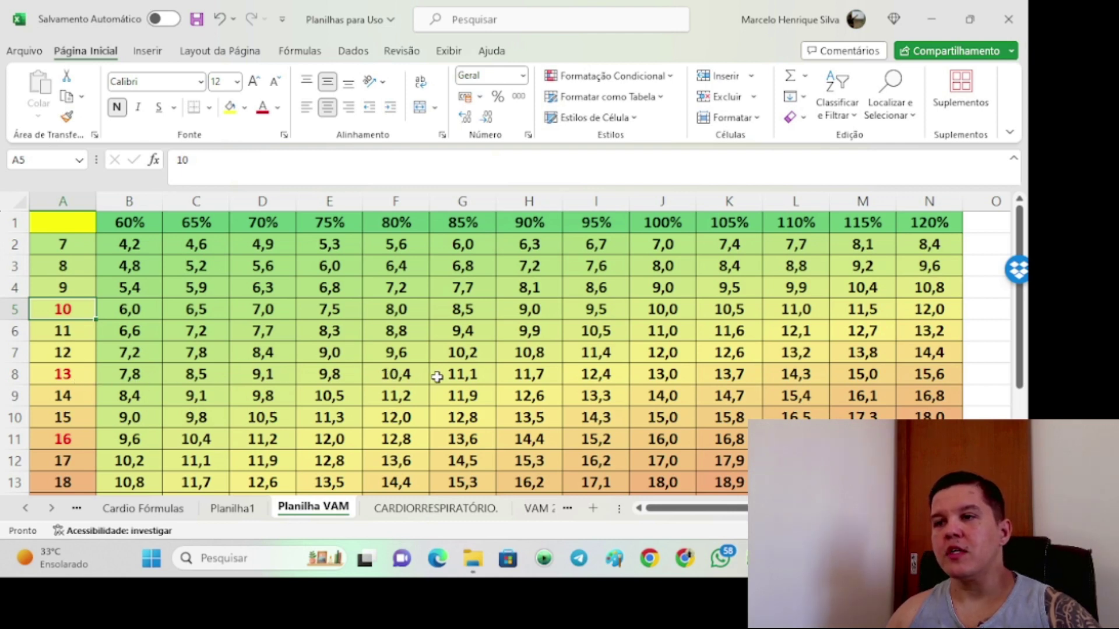
left_click(459, 377)
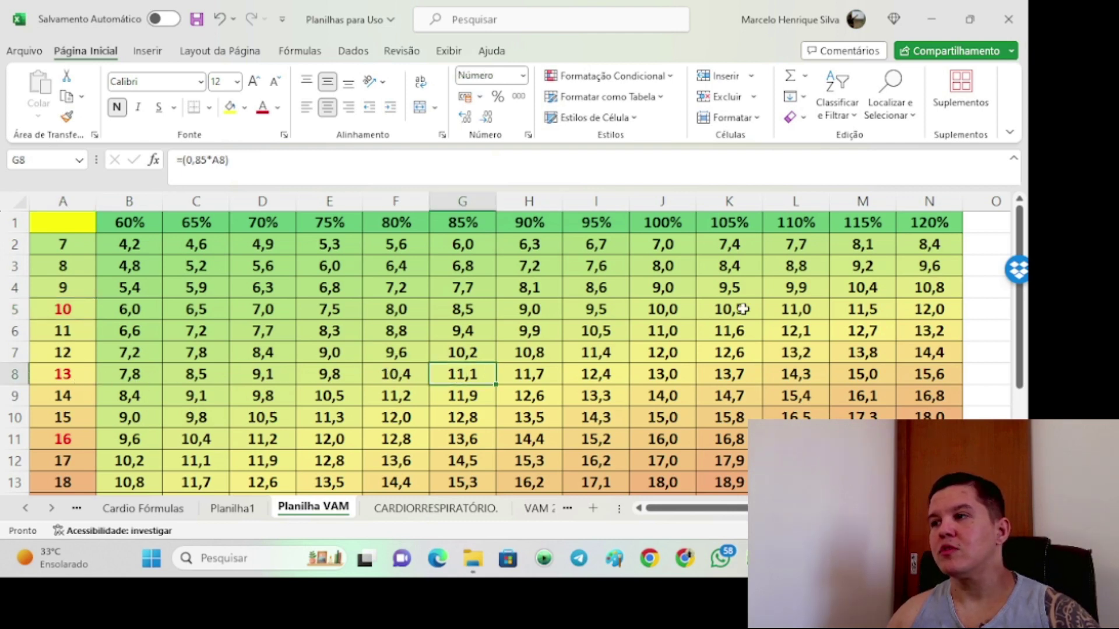
left_click(267, 441)
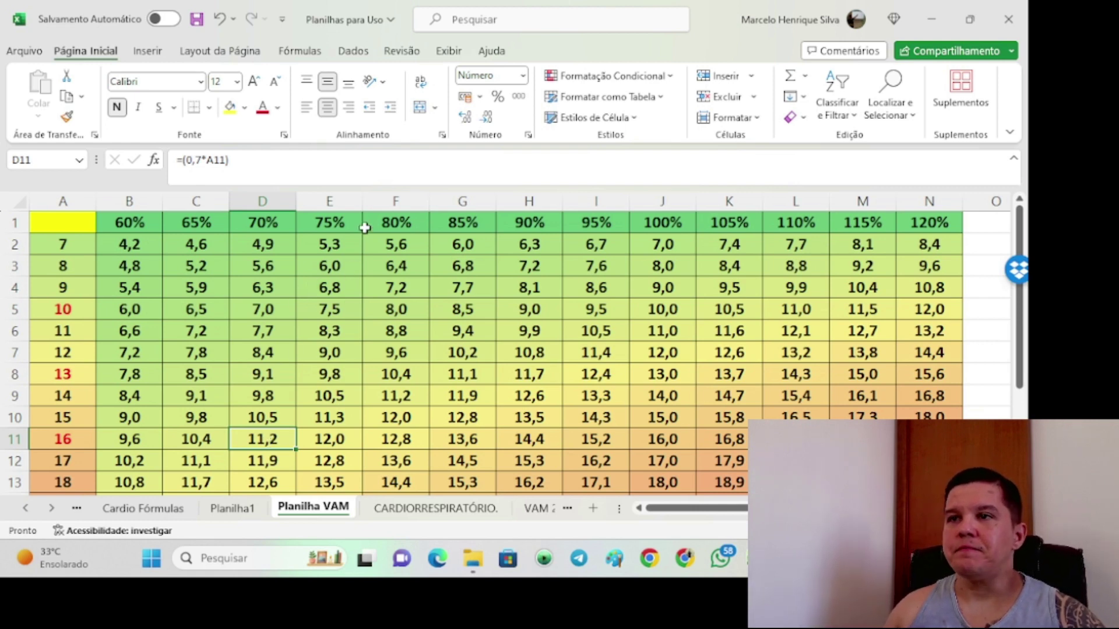
left_click(384, 202)
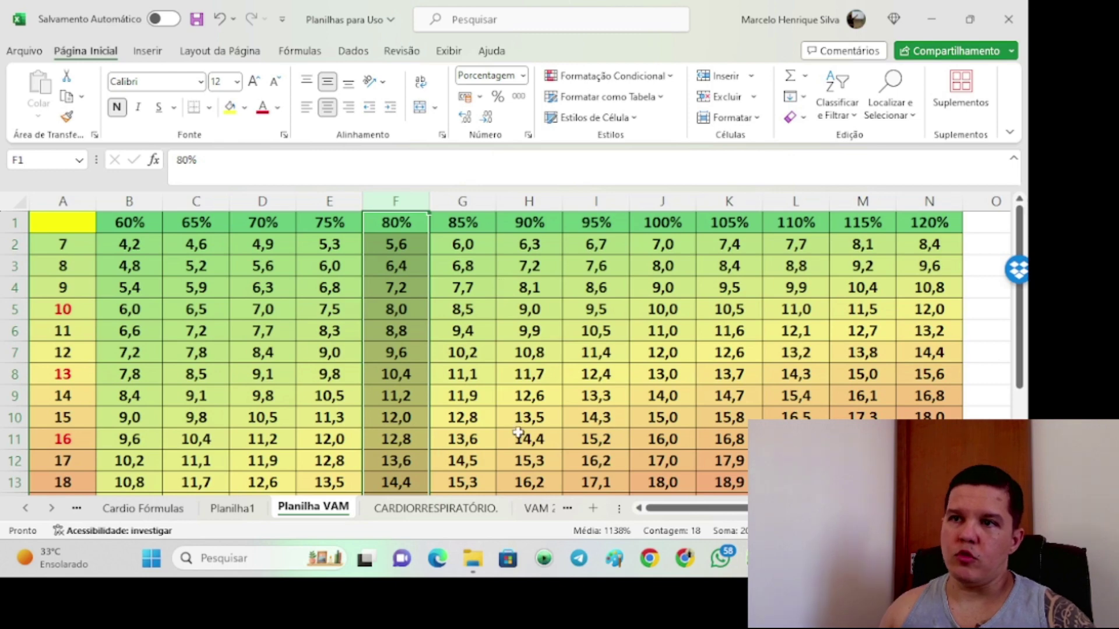
left_click(278, 338)
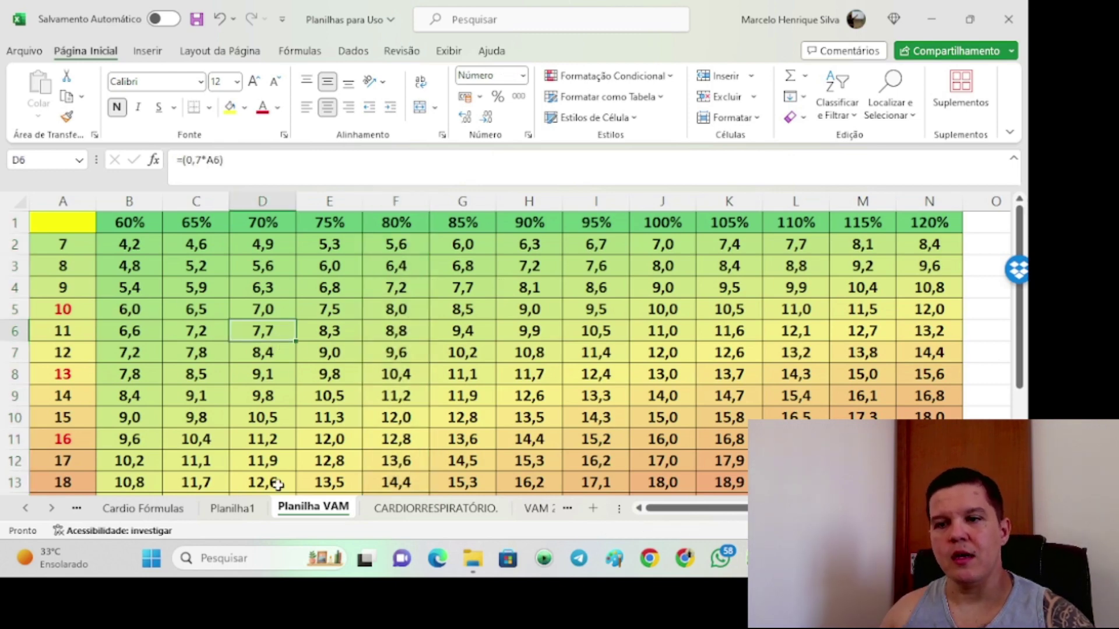
Step: On the Planilha1 sheet, enter 06/07 as the second test's date above its FC and BORG columns
left_click(232, 508)
scroll(338, 365, "up", 4)
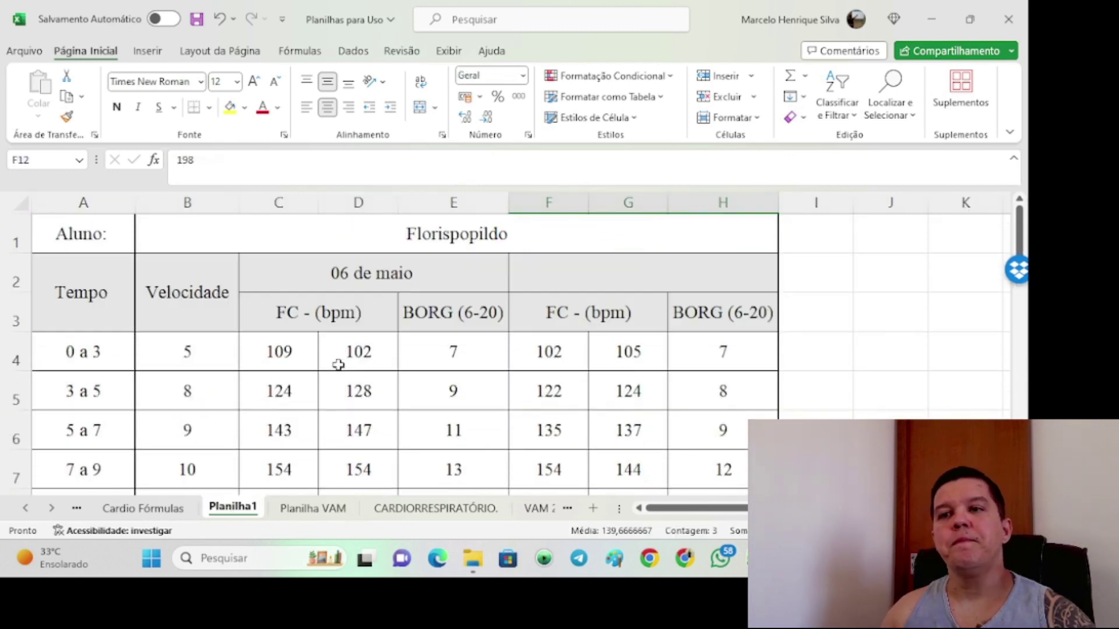
scroll(338, 365, "down", 1)
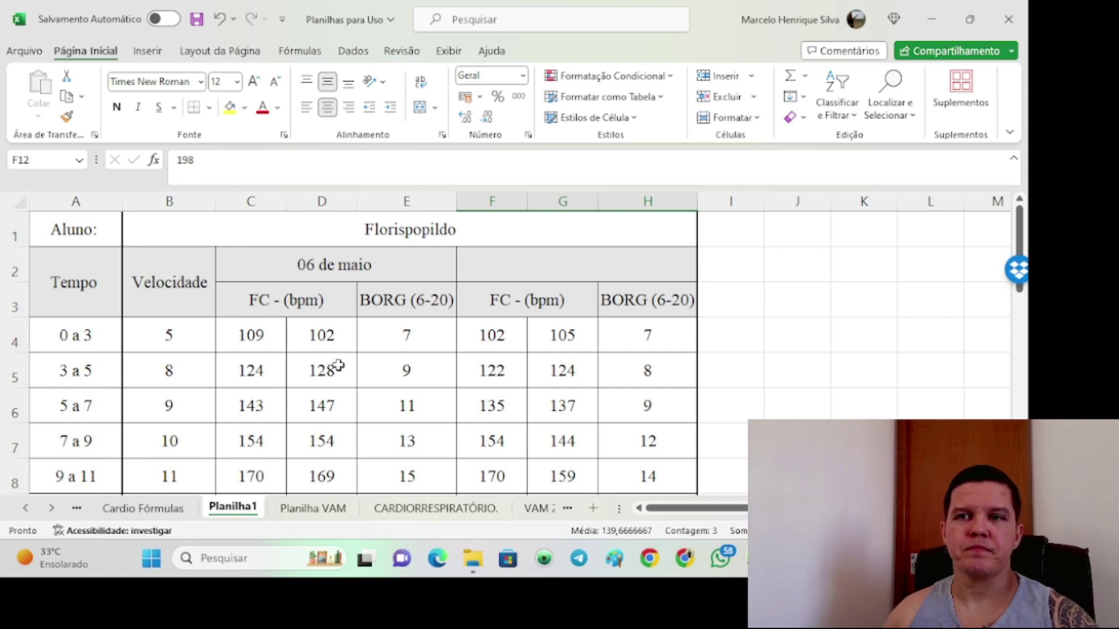
scroll(397, 267, "down", 1)
scroll(395, 260, "up", 1)
left_click_drag(393, 404, 407, 442)
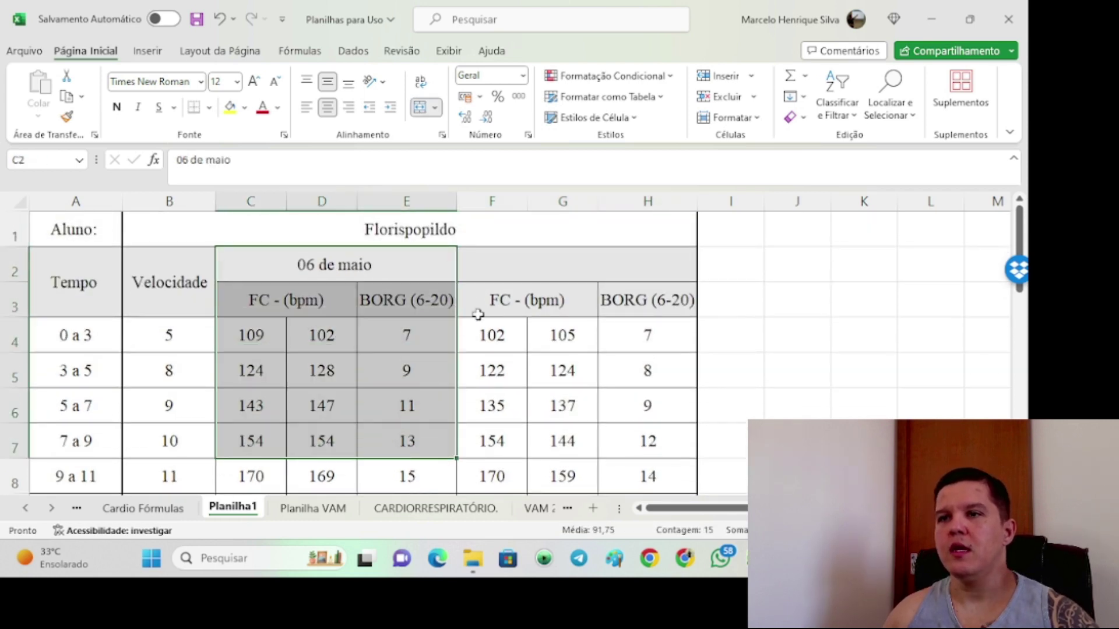
left_click_drag(521, 273, 520, 441)
left_click(532, 273)
type("06/")
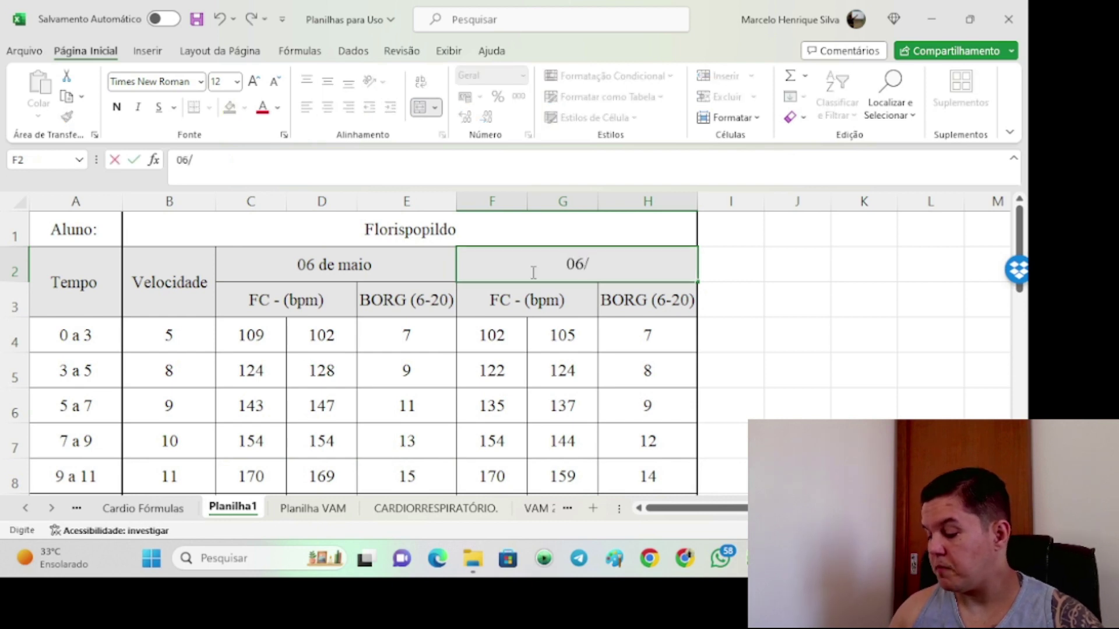
type("07")
key("Return")
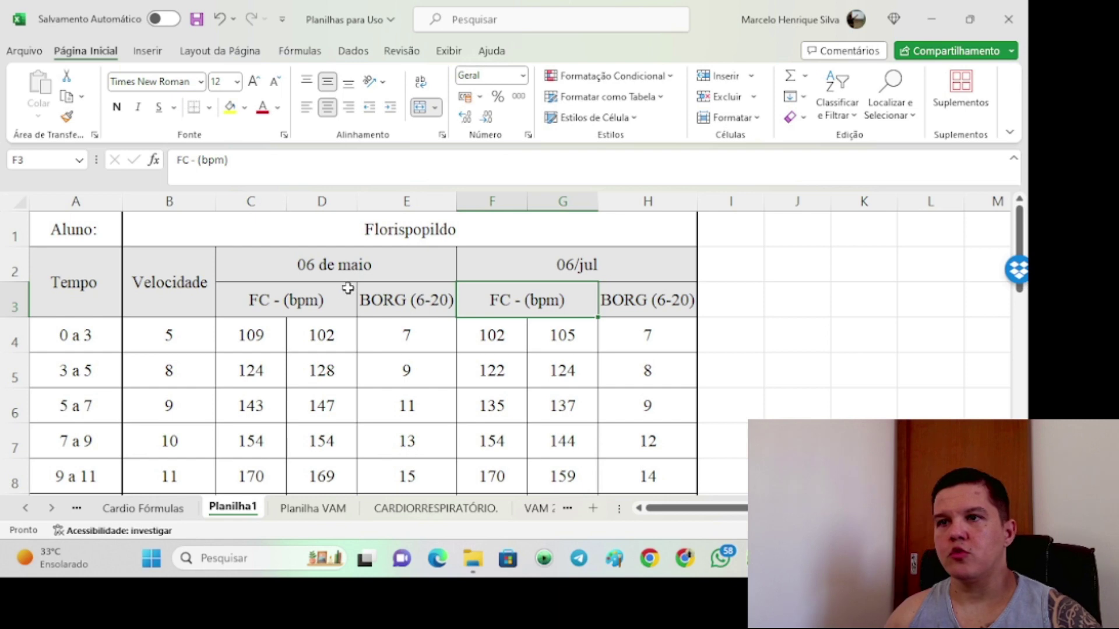
Step: Compare the first and second tests' heart rates for the stages 0 a 3, 3 a 5 and 5 a 7
scroll(309, 300, "down", 2)
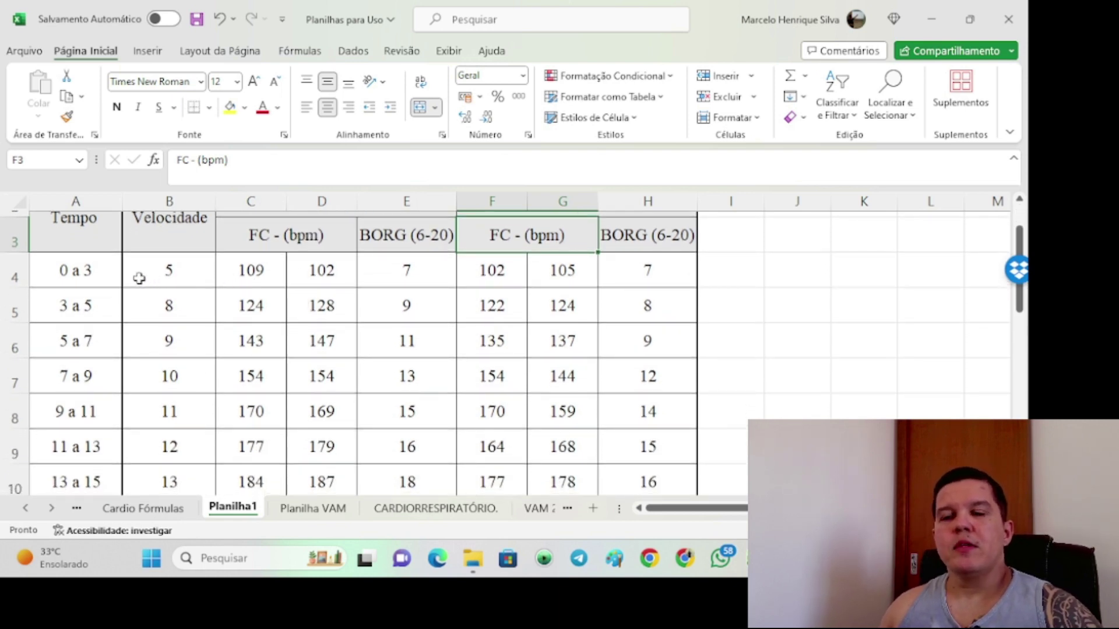
left_click(244, 277)
left_click_drag(245, 277, 584, 278)
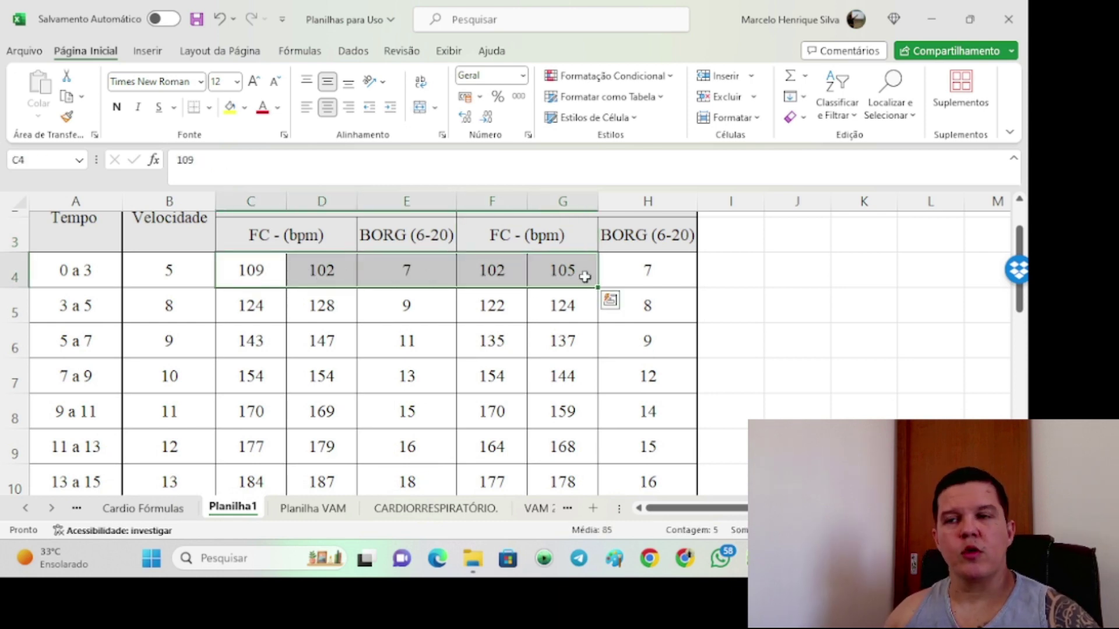
left_click(255, 279)
left_click(473, 271)
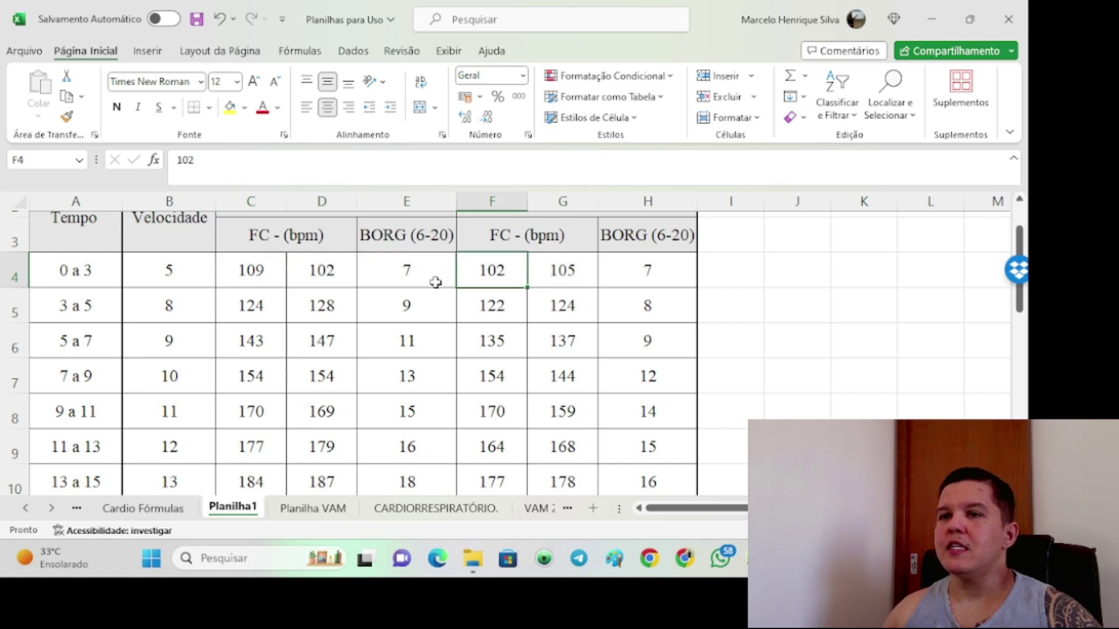
left_click(256, 316)
left_click(475, 311)
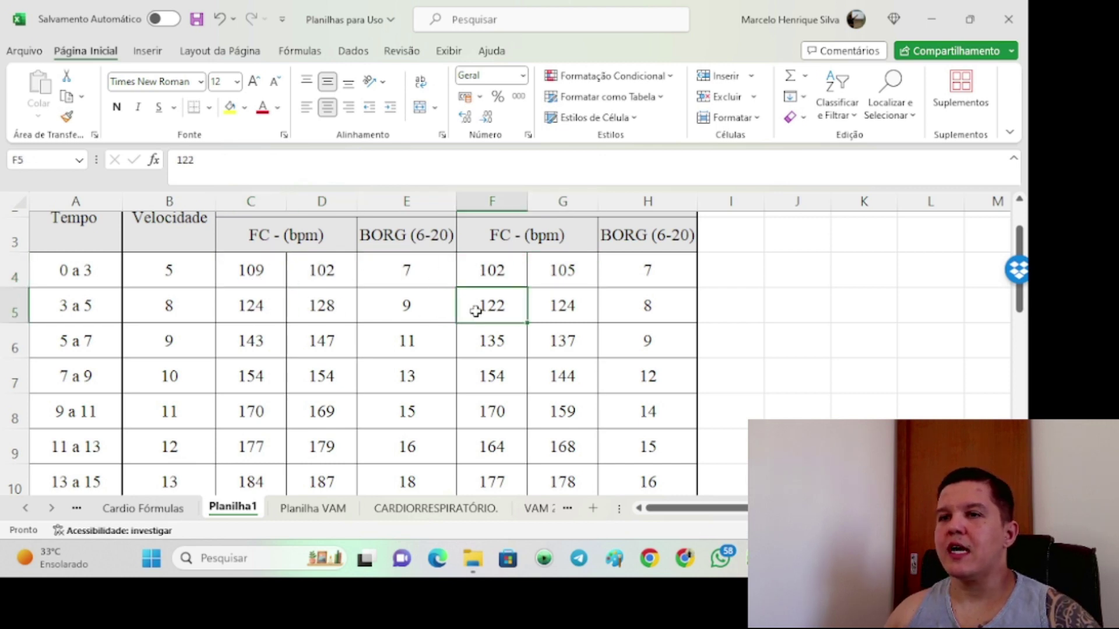
left_click(263, 339)
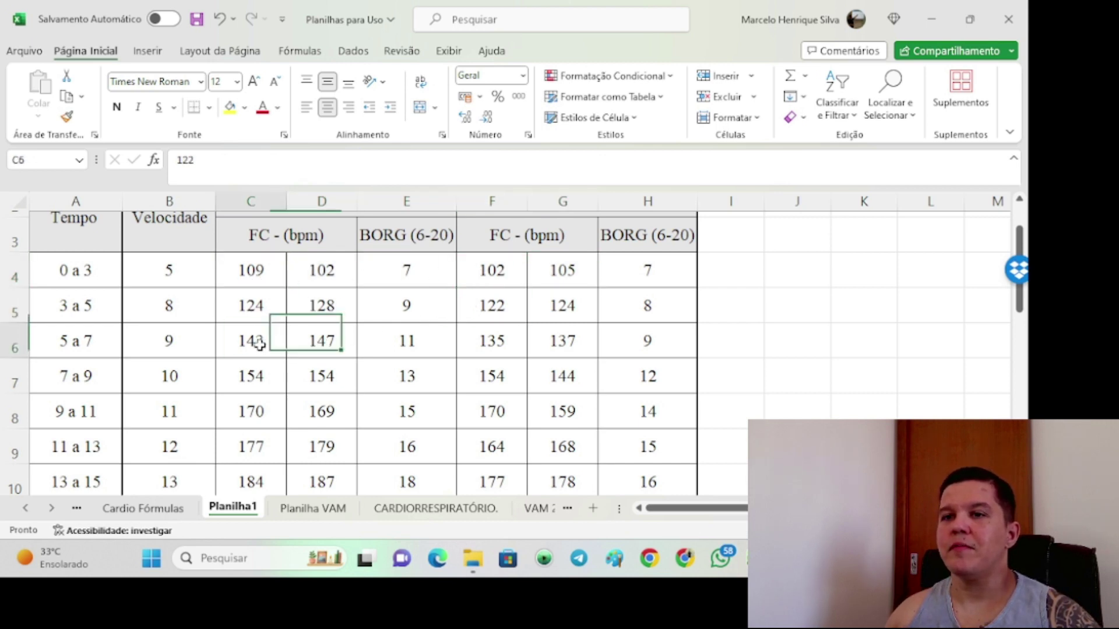
left_click(485, 337)
Step: Examine the 5 a 7 stage across both tests, comparing heart rate and BORG at the same speed
left_click_drag(85, 342, 629, 355)
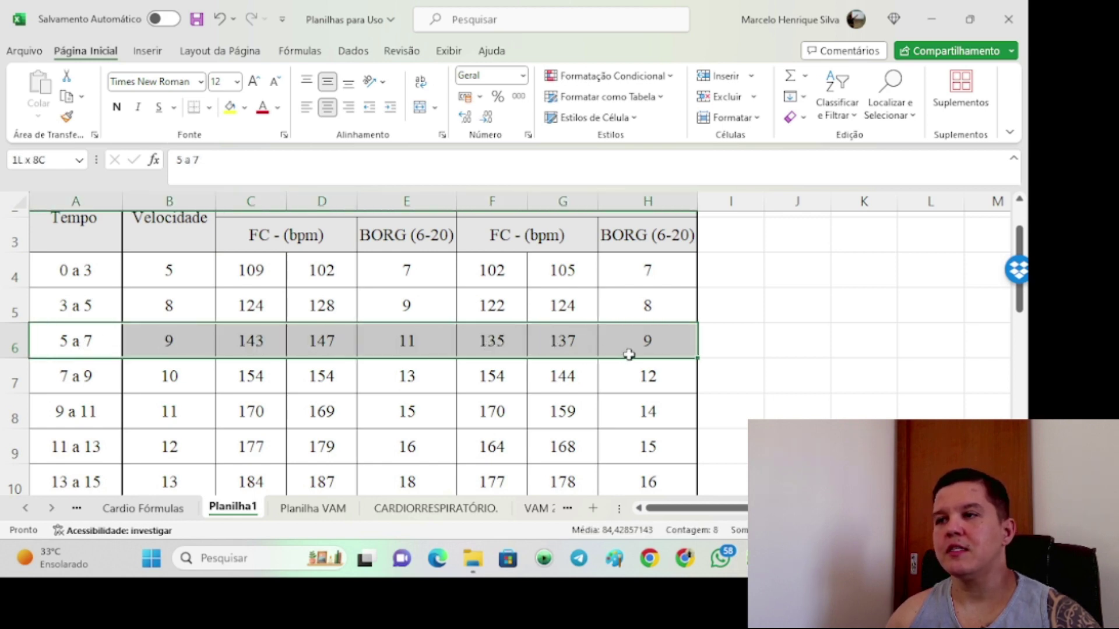
left_click(157, 346)
left_click_drag(158, 345, 525, 346)
left_click(494, 345)
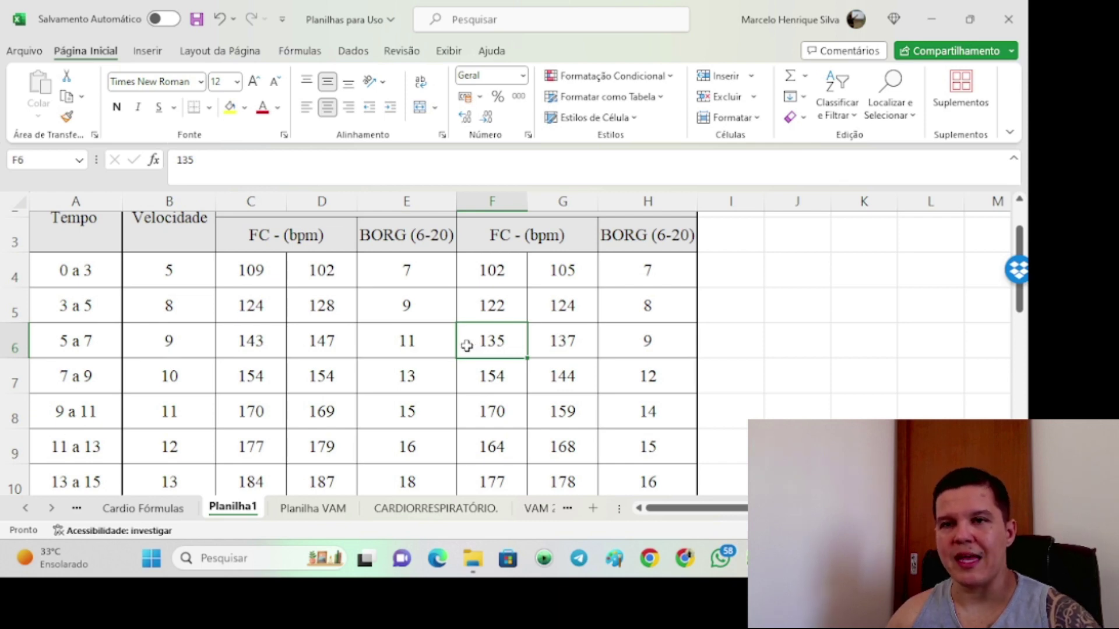
left_click_drag(175, 344, 593, 341)
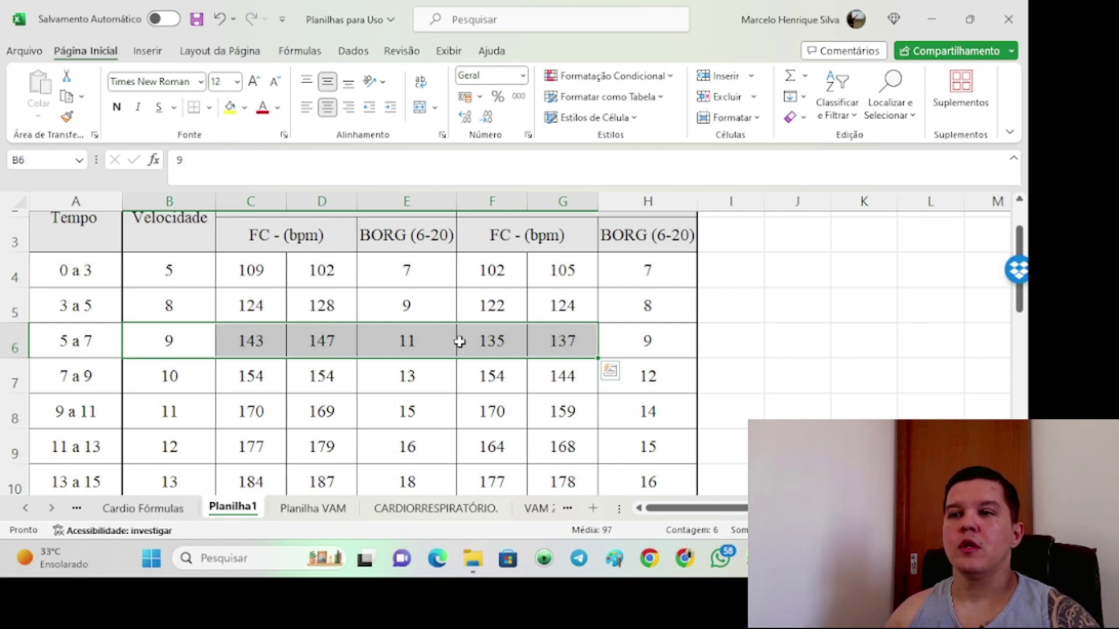
left_click(416, 342)
left_click(628, 342)
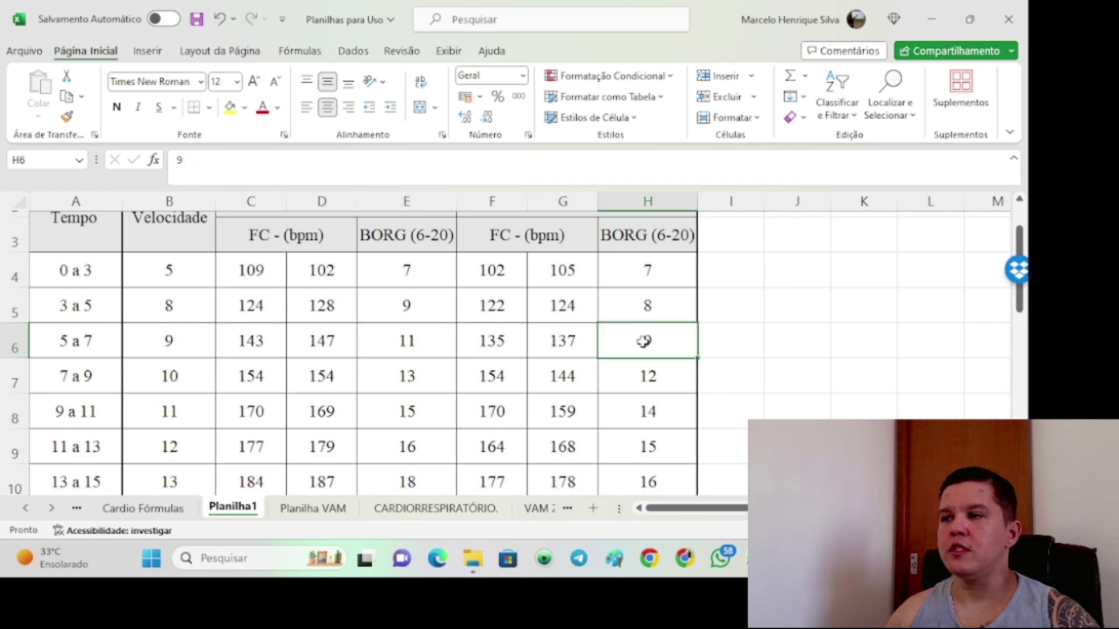
Step: Compare both tests' BORG values for the 13 a 15 stage, and review the observations and the first test's final stage
scroll(420, 418, "down", 2)
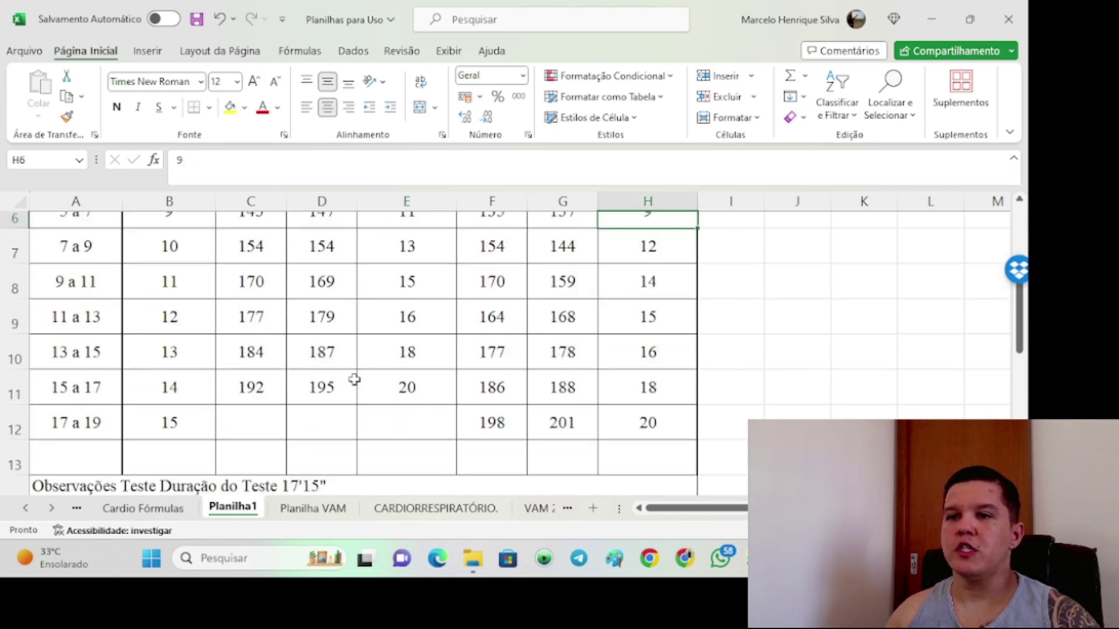
left_click(424, 354)
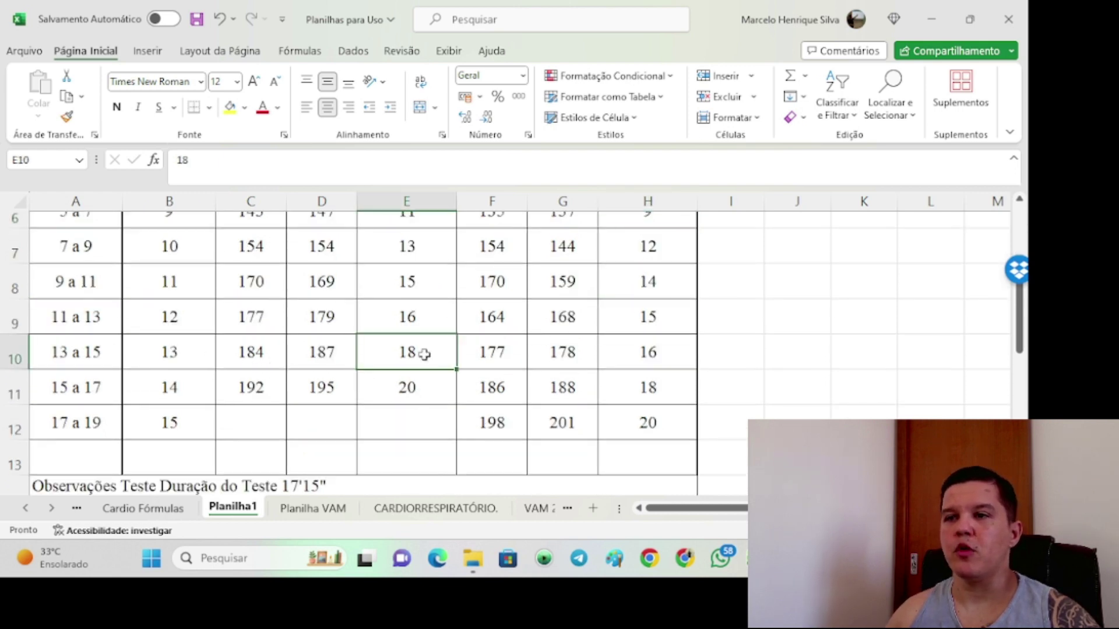
left_click(671, 354)
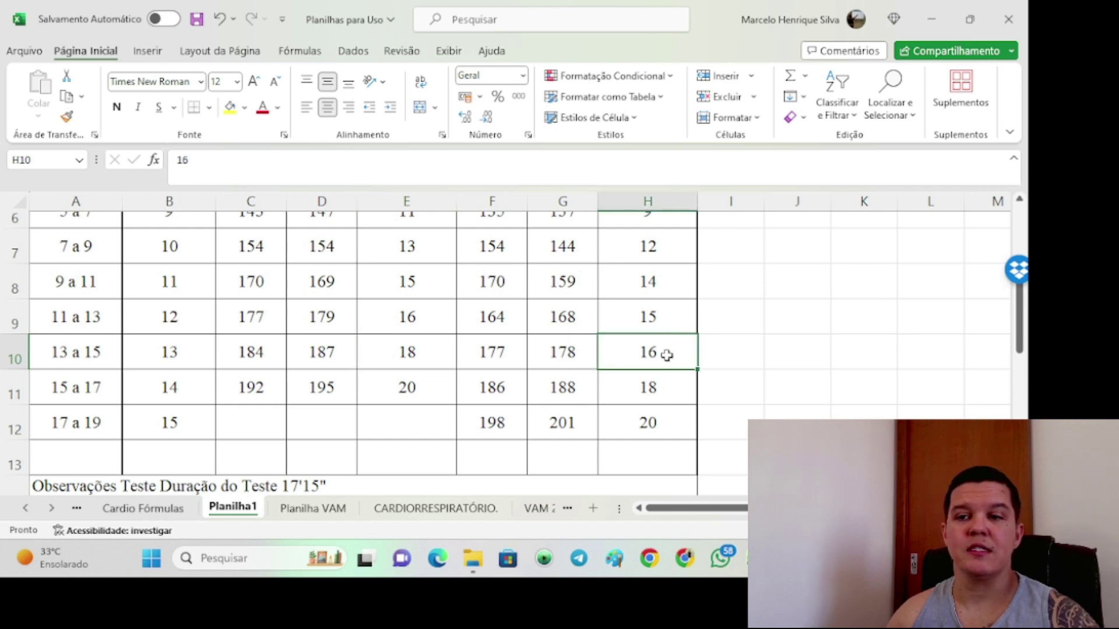
scroll(460, 348, "down", 1)
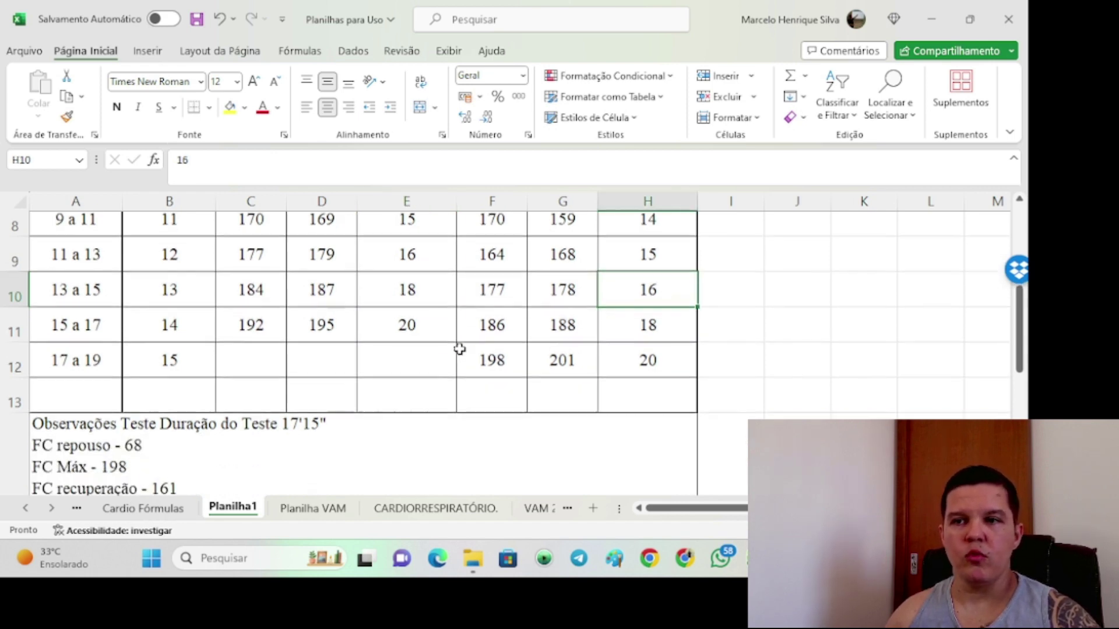
left_click(387, 422)
scroll(388, 417, "down", 1)
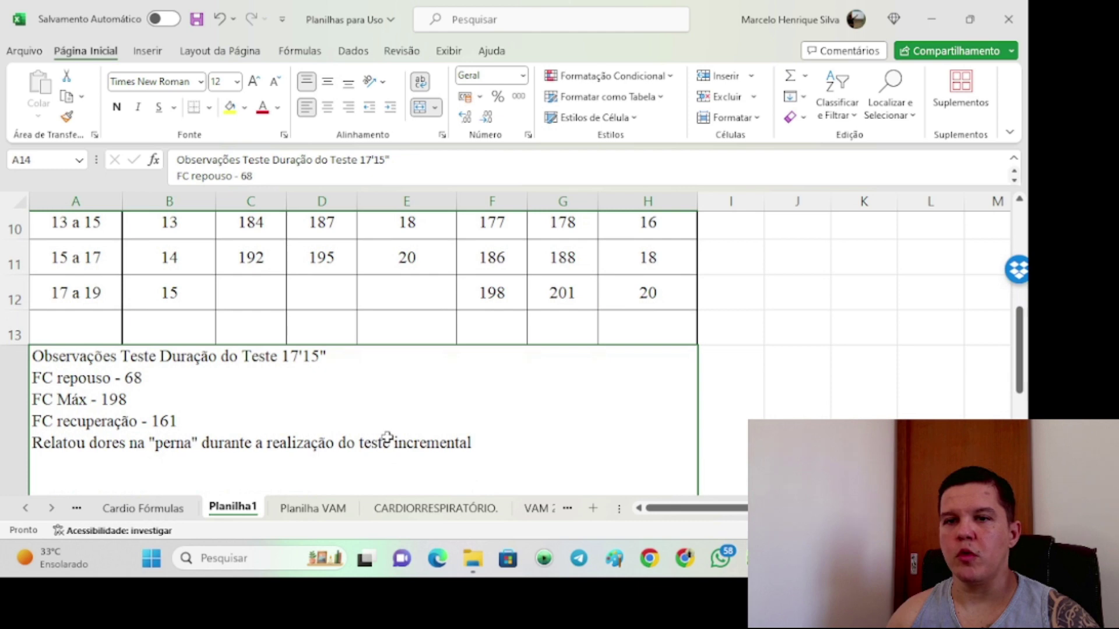
scroll(387, 430, "down", 1)
left_click(380, 460)
scroll(376, 437, "up", 2)
left_click_drag(148, 326, 405, 323)
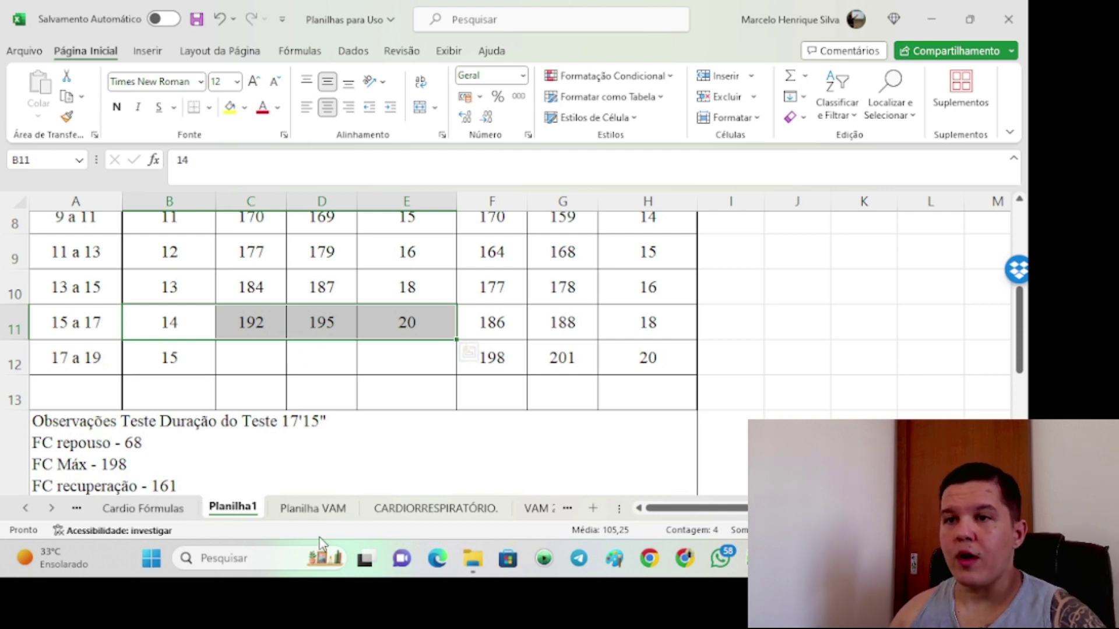
Step: Look through the workbook's sheets for the table with Vcompleta, T incompleta, VAM and VO2 columns
left_click(313, 508)
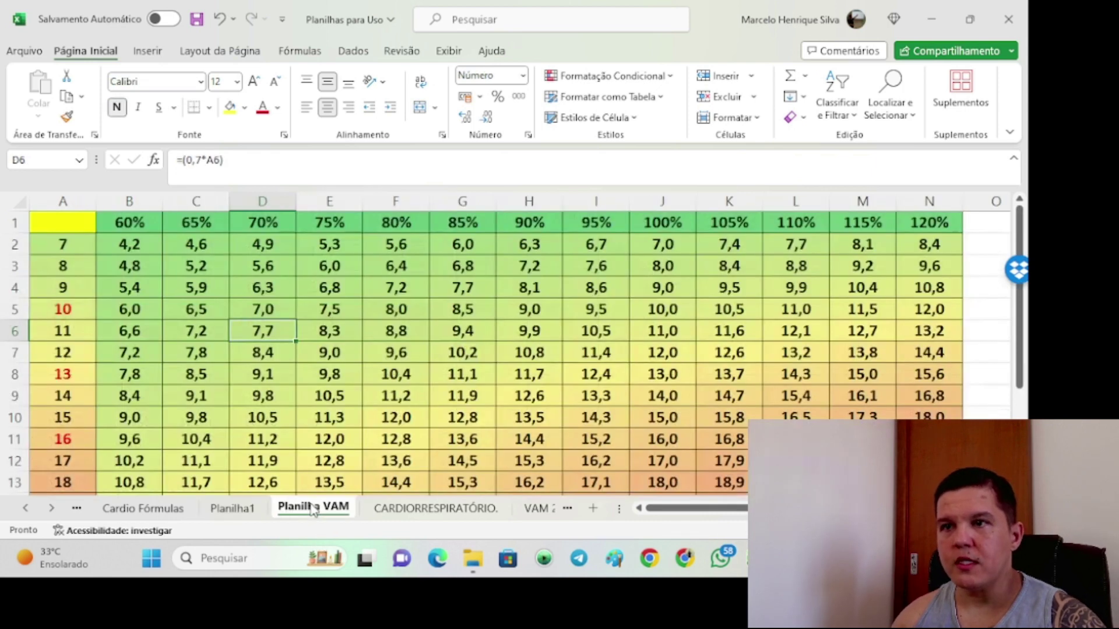
left_click(408, 508)
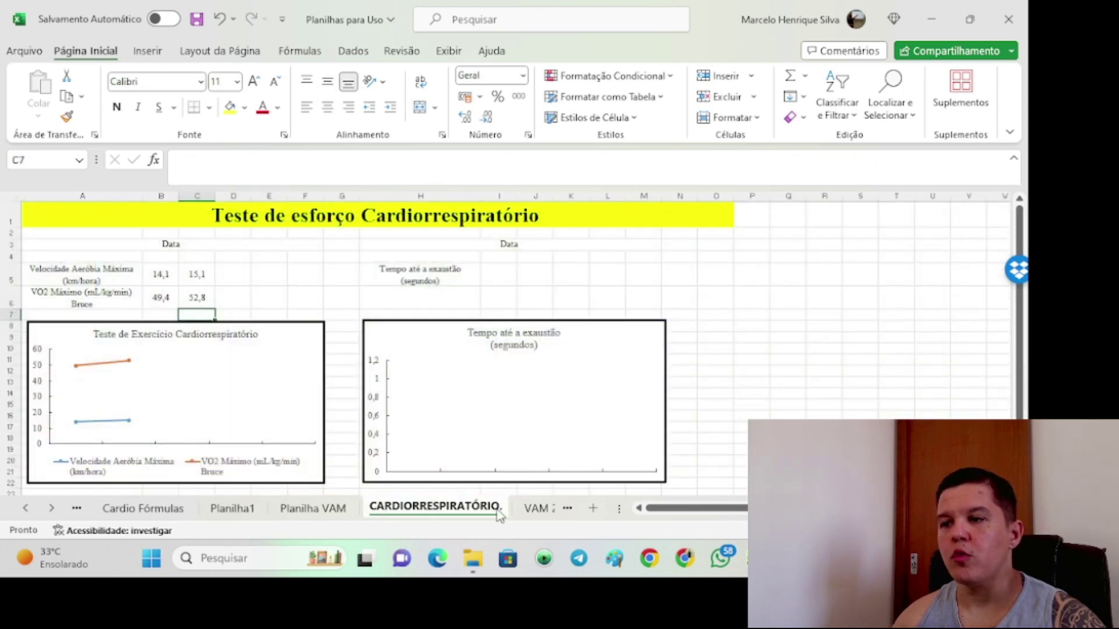
left_click(535, 509)
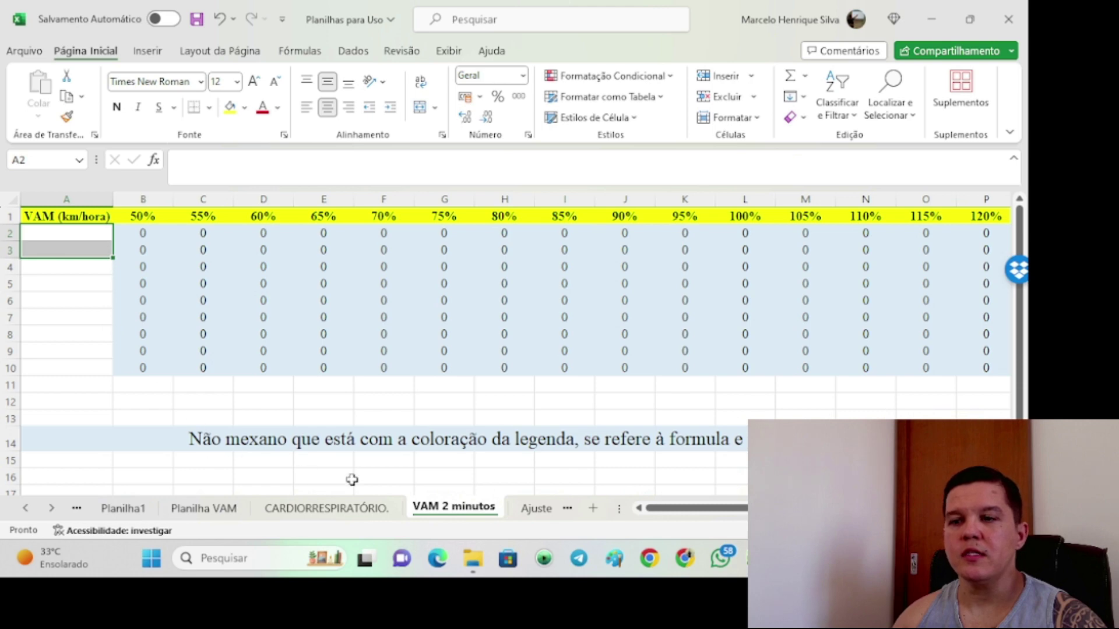
left_click(117, 510)
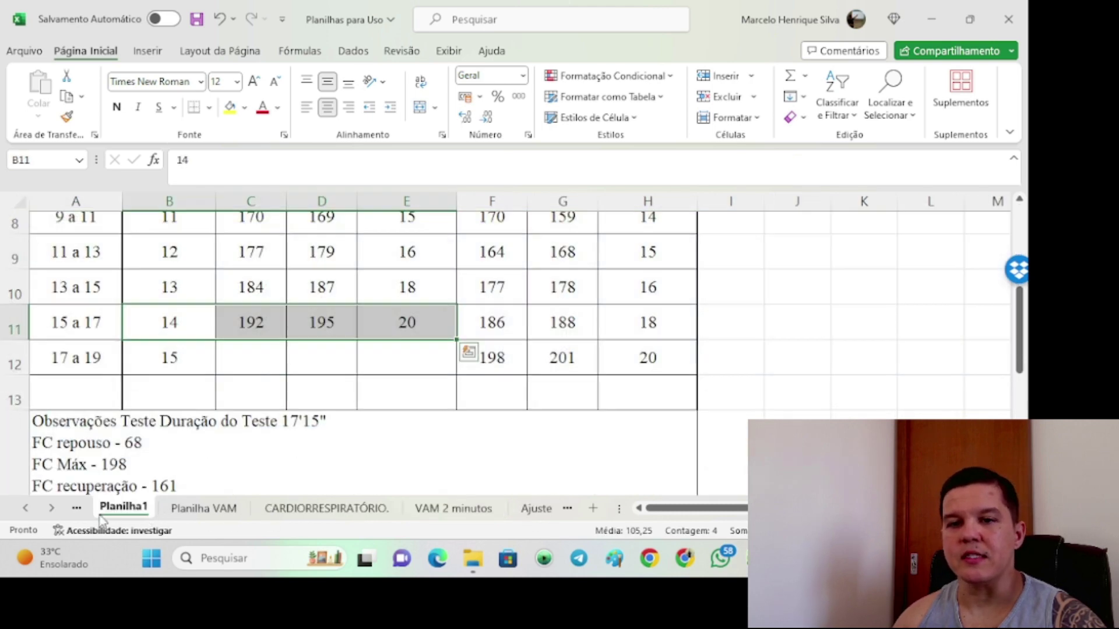
key("ctrl+Page_Up")
key("ctrl+Page_Up")
key("ctrl+Page_Up")
key("ctrl+Page_Up")
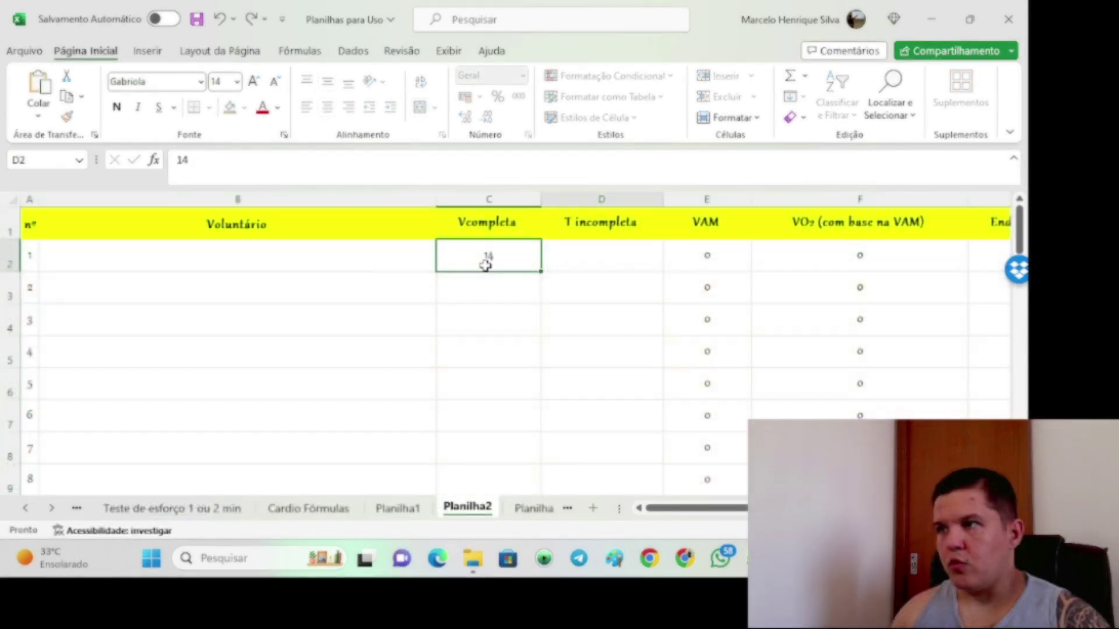
Step: Enter 15 as T incompleta for volunteer 1, whose Vcompleta is 14, and check the row's VAM and VO2 formulas
key("Tab")
type("15")
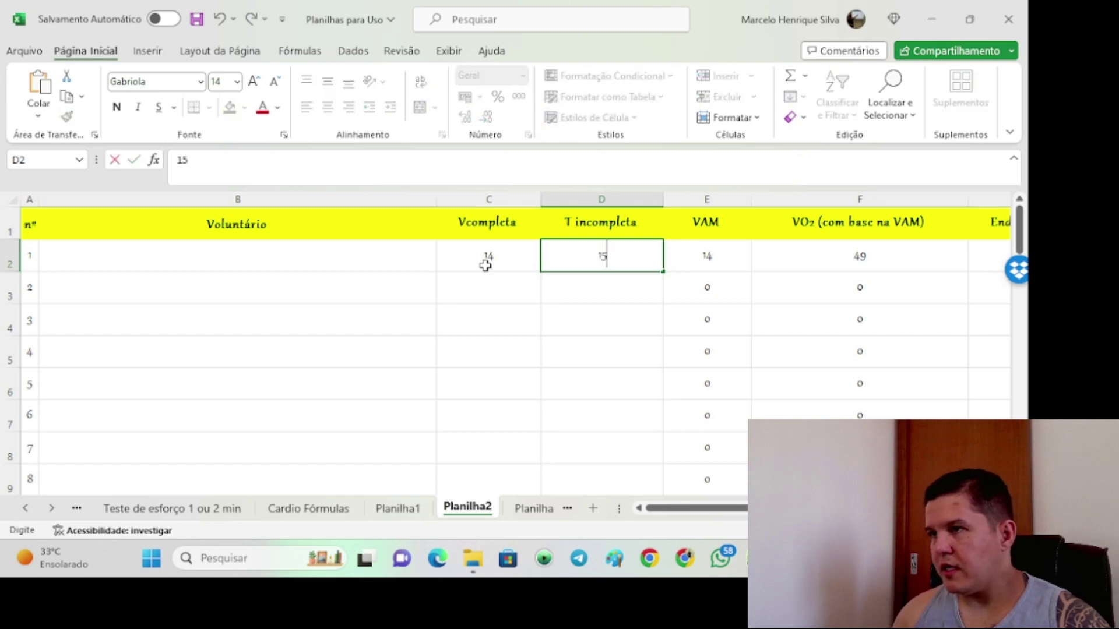
key("Return")
scroll(660, 312, "up", 3)
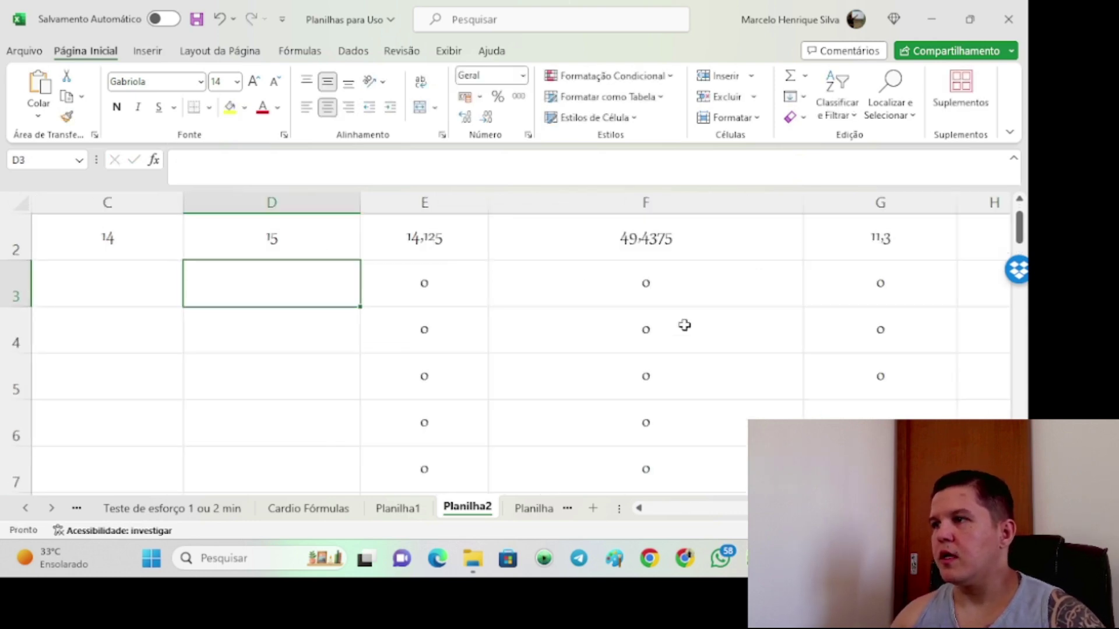
left_click(443, 290)
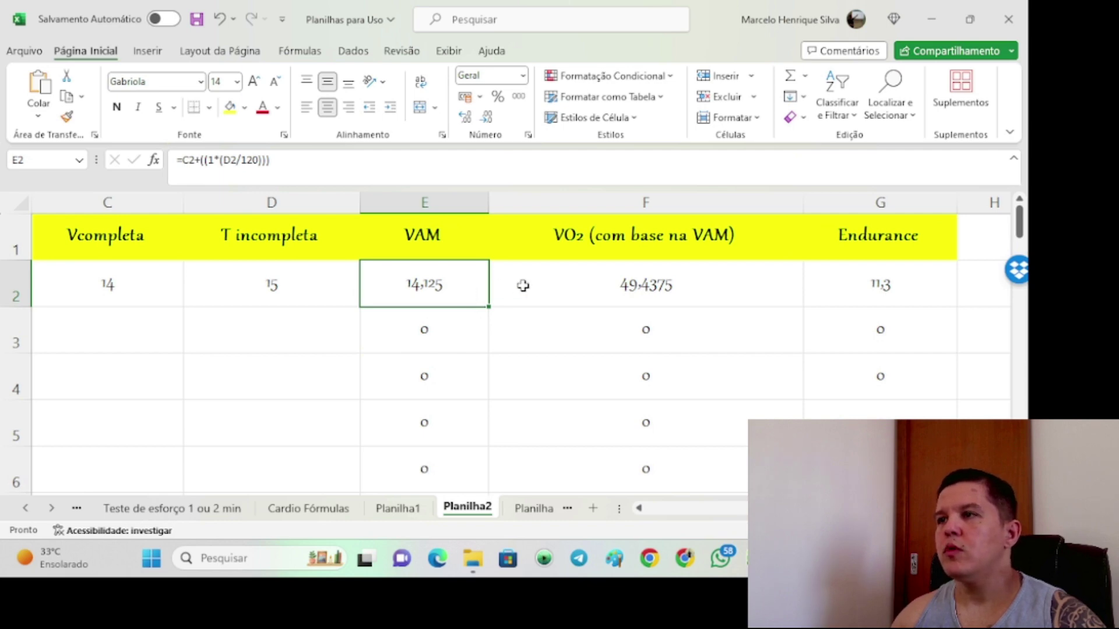
left_click(585, 298)
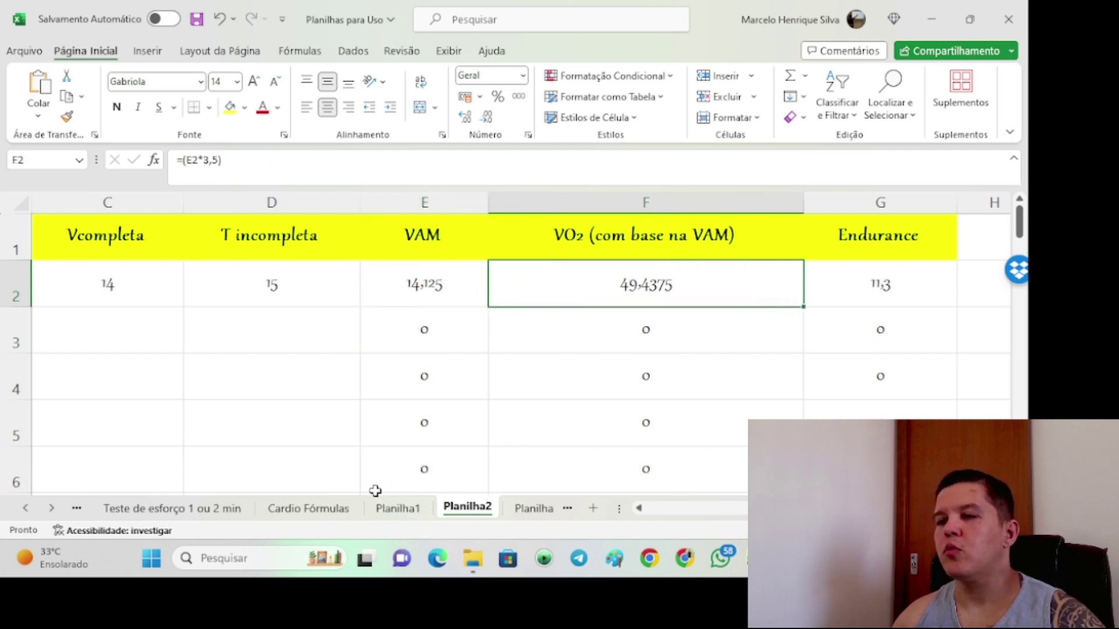
Step: Check the first test's maximal aerobic speed and VO2 Máximo in the CARDIORRESPIRATÓRIO sheet
left_click(514, 511)
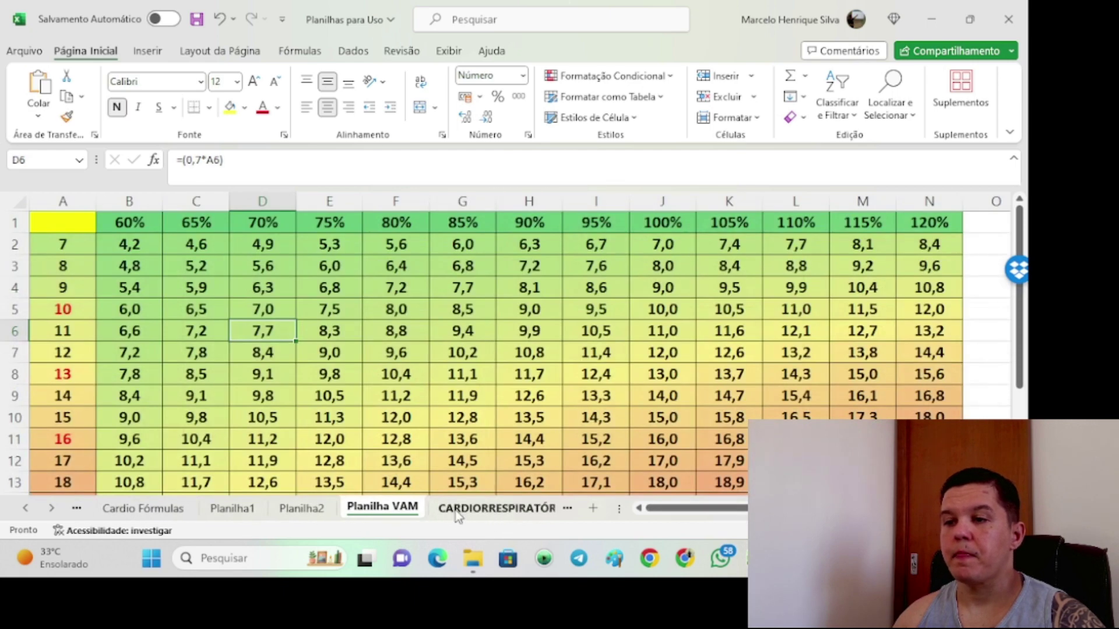
left_click(458, 510)
left_click(161, 277)
scroll(174, 283, "up", 3)
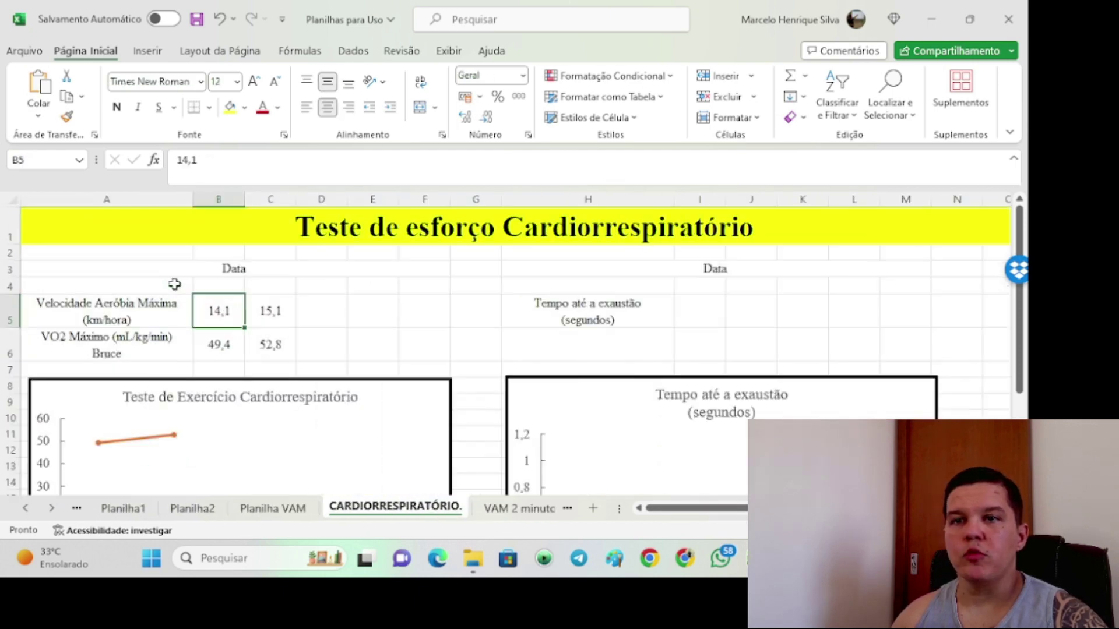
scroll(225, 345, "down", 1)
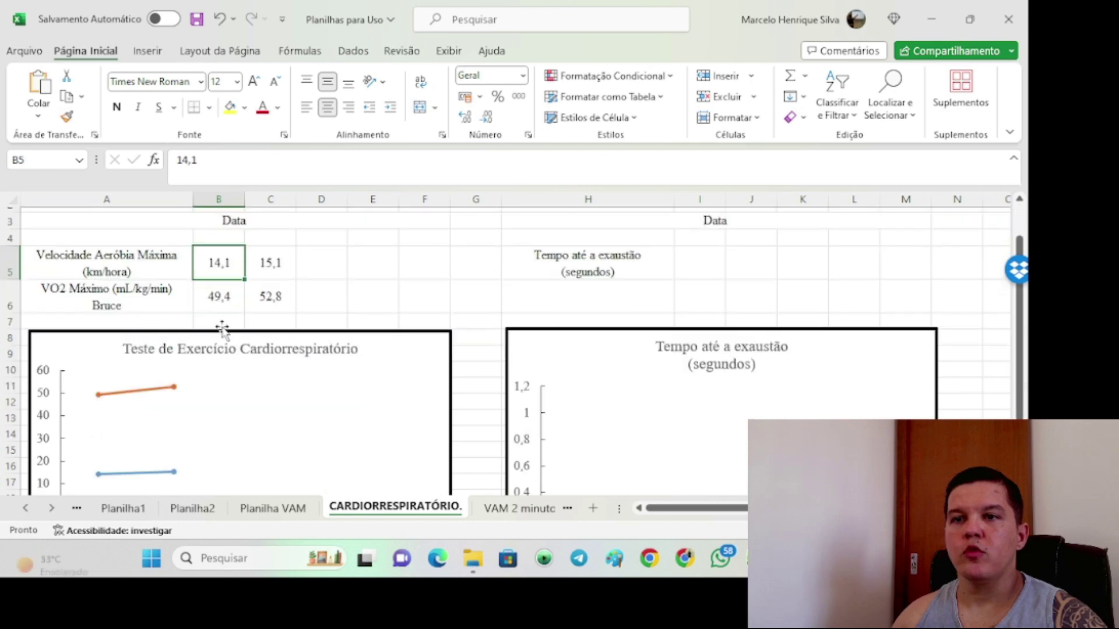
left_click(221, 296)
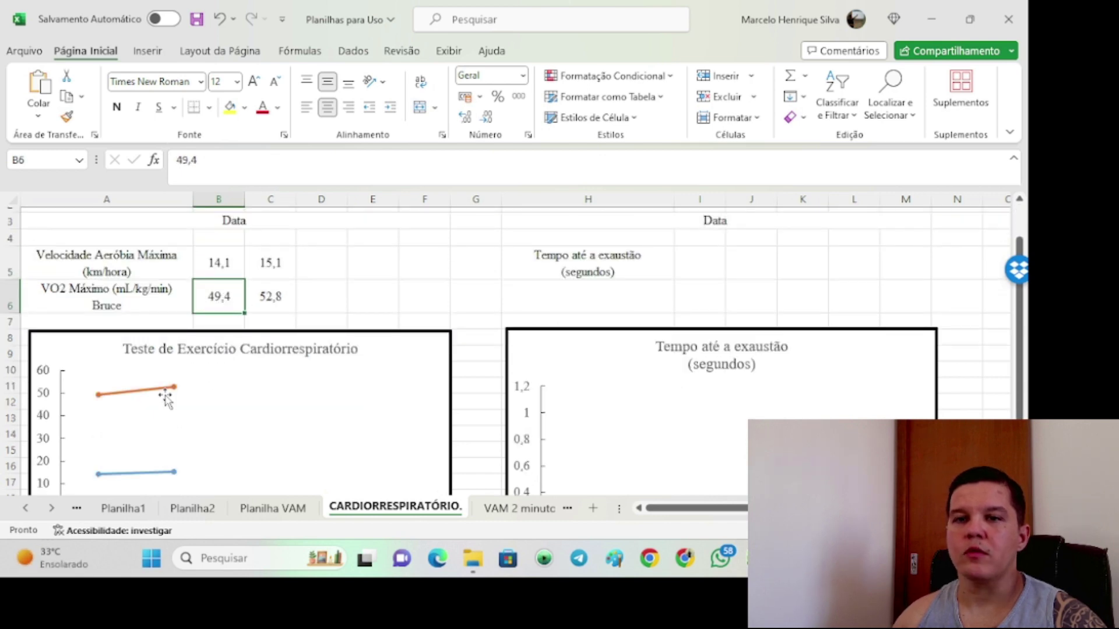
Step: Review both tests' duration observations in Planilha1 and the second test's results for the 17 a 19 stage
left_click(262, 510)
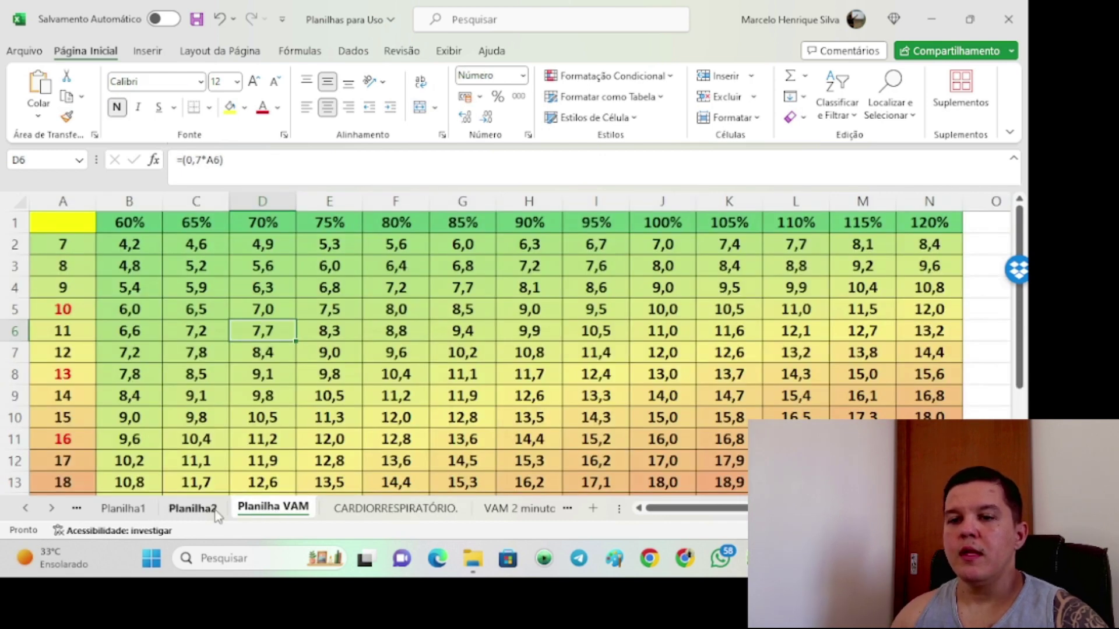
left_click(203, 513)
left_click(123, 508)
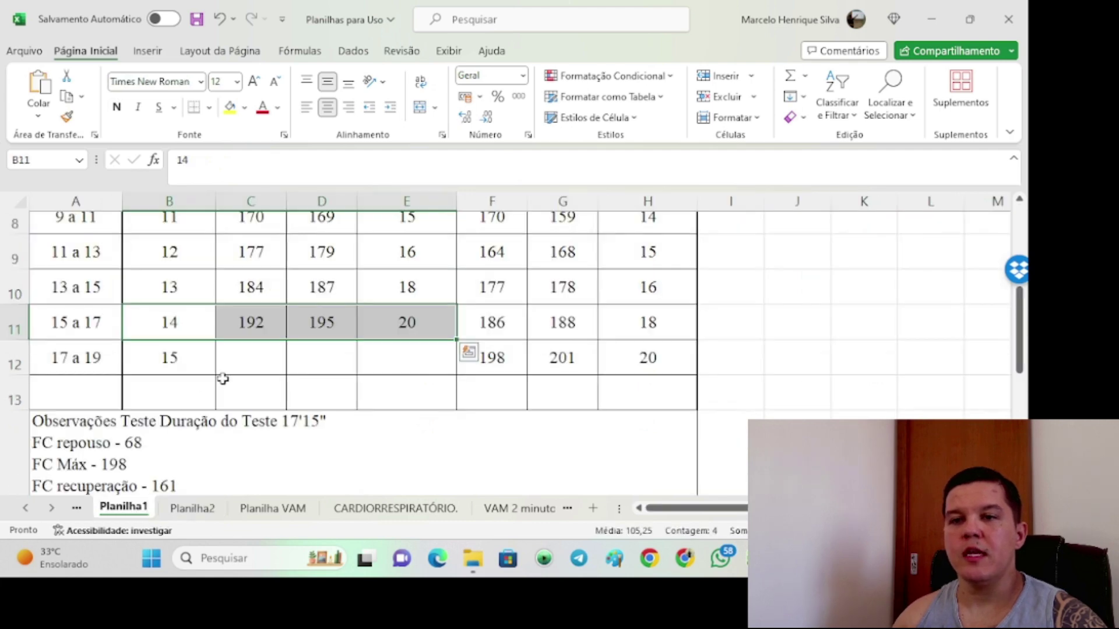
scroll(230, 376, "down", 2)
scroll(362, 326, "up", 3)
scroll(484, 341, "down", 4)
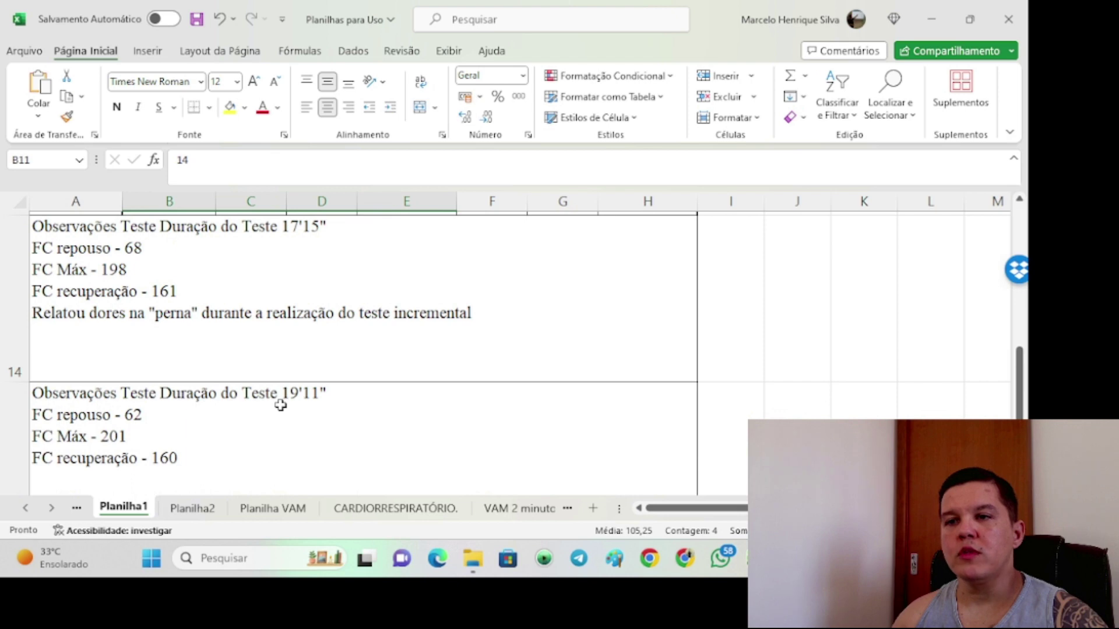
scroll(280, 399, "up", 4)
left_click_drag(498, 359, 633, 356)
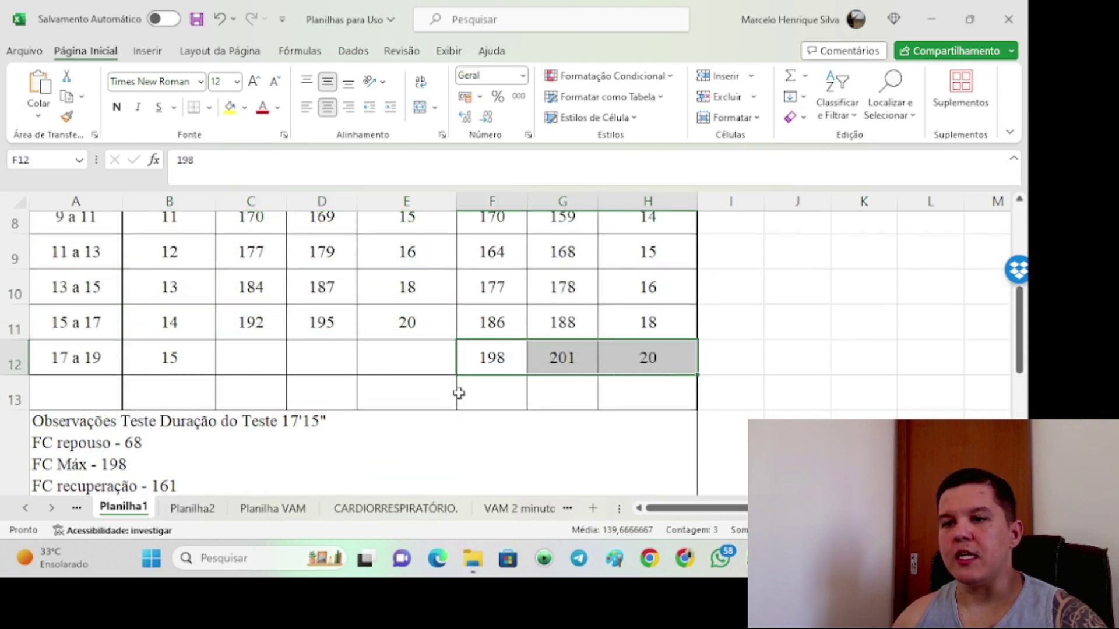
scroll(347, 377, "down", 1)
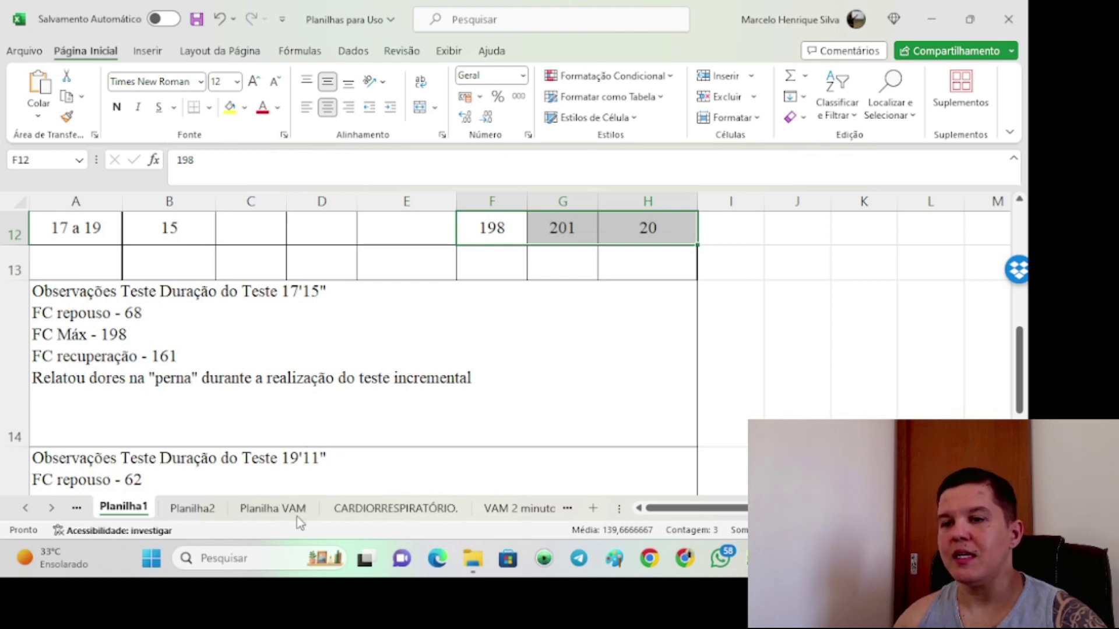
Step: Enter Vcompleta 15 and T incompleta 11 for the second test in row 3 of Planilha2, and check its VAM
left_click(193, 508)
left_click(135, 340)
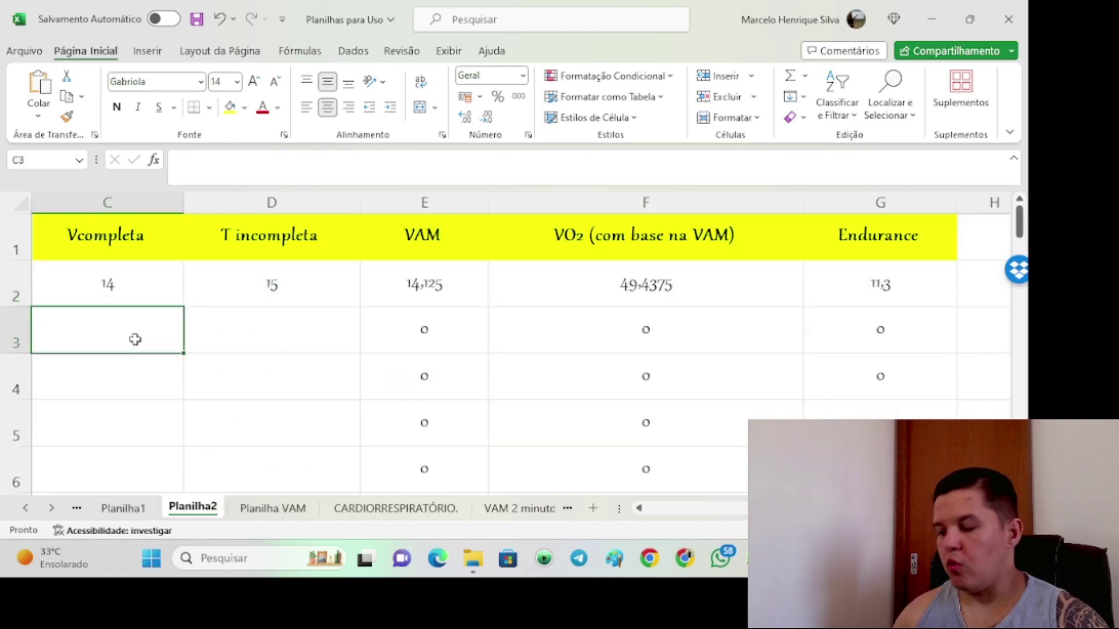
type("15")
key("Tab")
type("11")
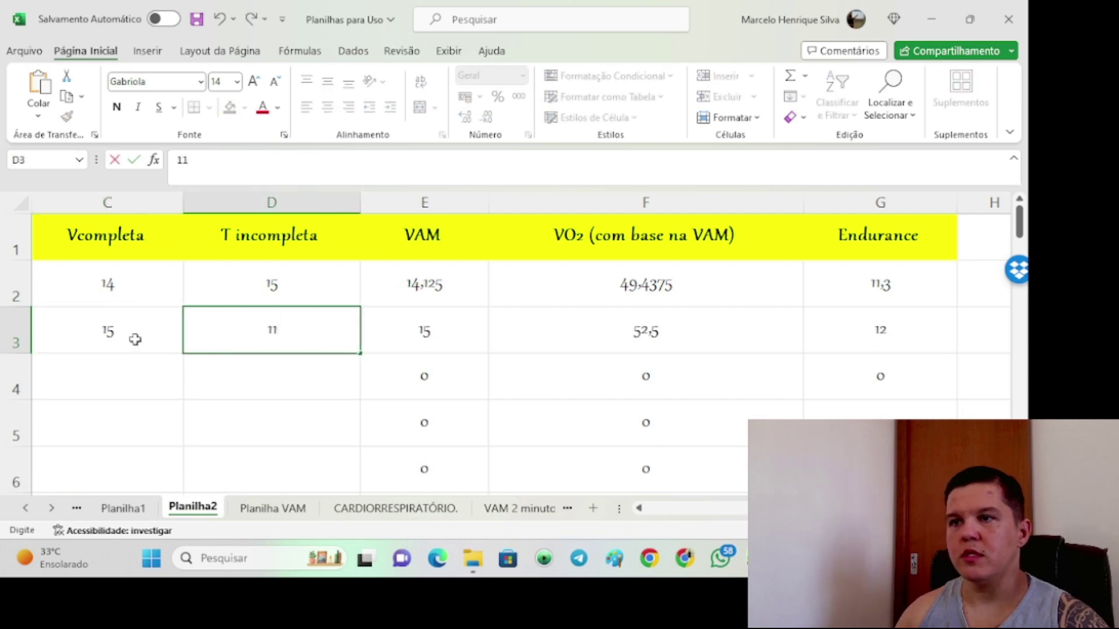
key("Tab")
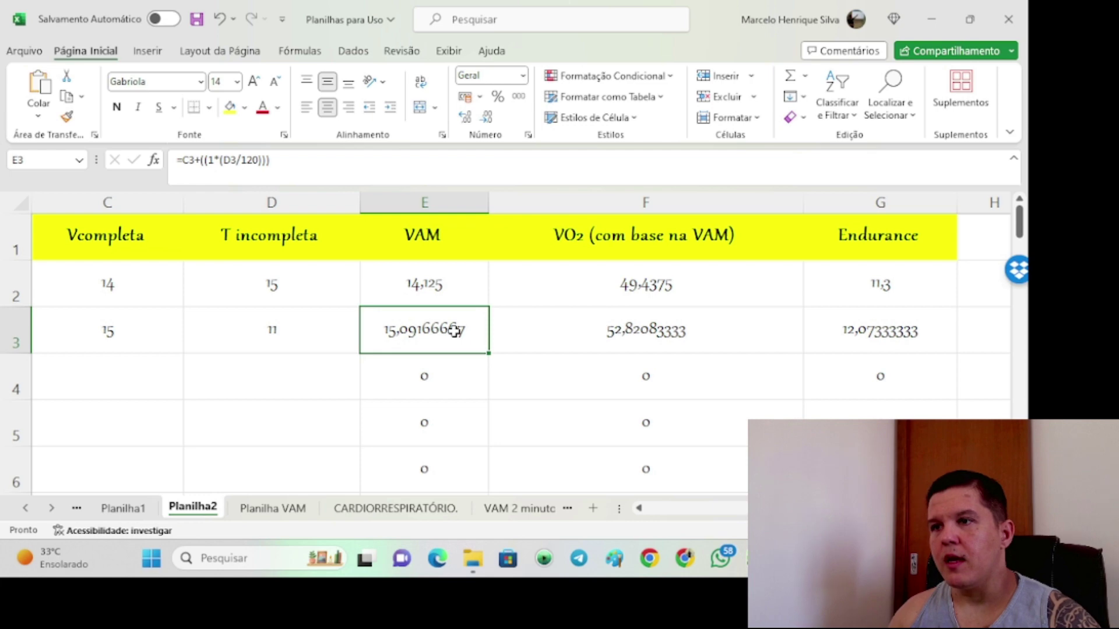
left_click(495, 338)
left_click(453, 349)
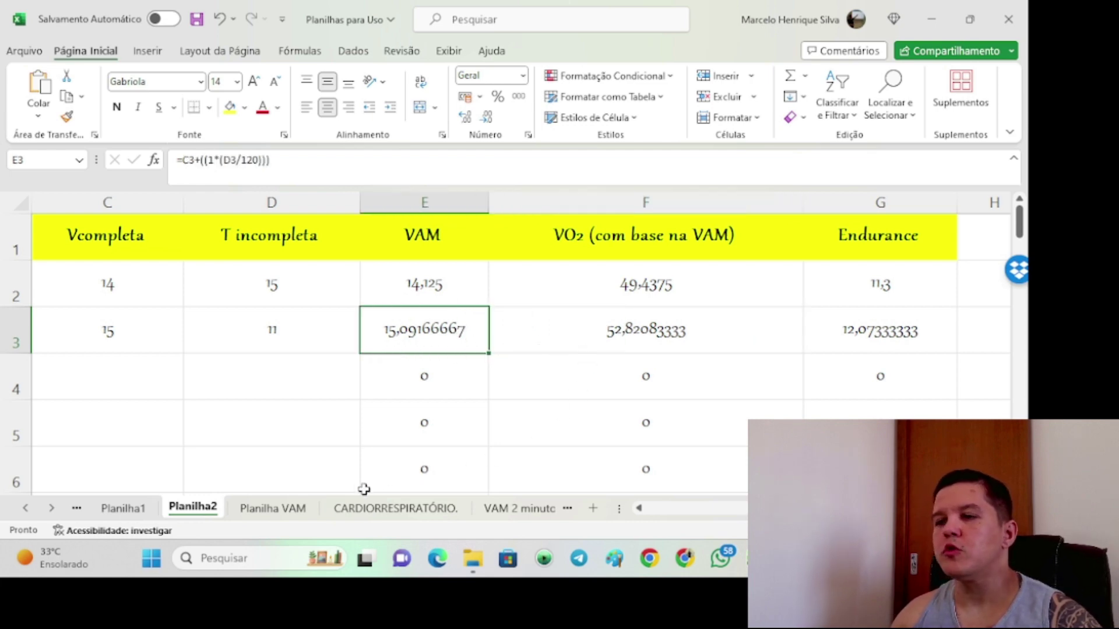
Step: Check the second test's VAM and VO2 Máximo in the CARDIORRESPIRATÓRIO sheet, and examine both lines in its chart
left_click(272, 508)
left_click(395, 508)
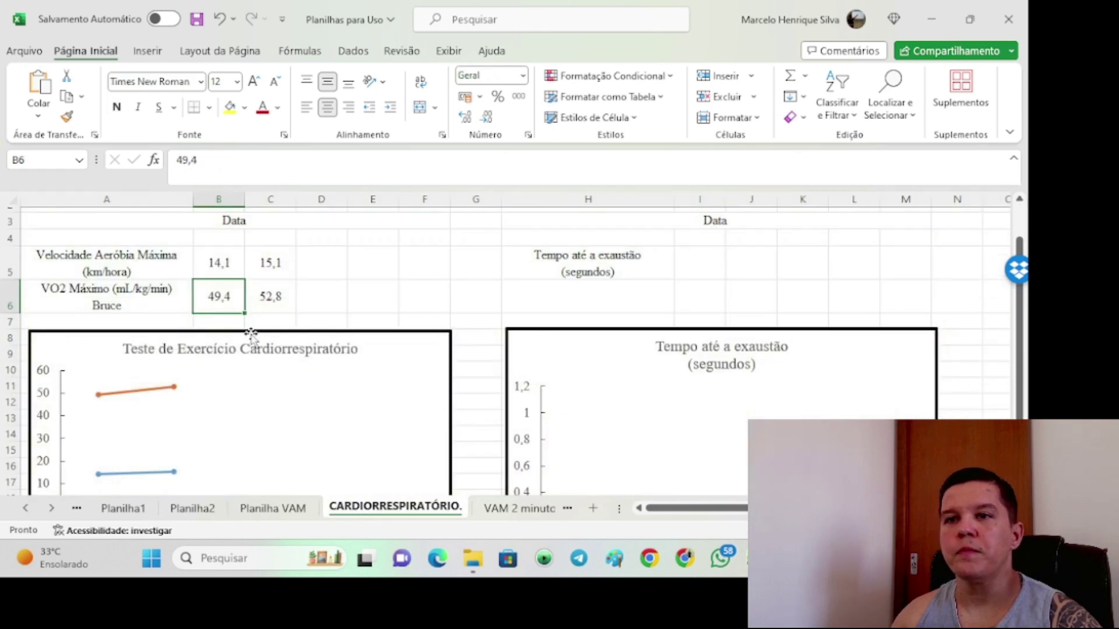
left_click(285, 262)
left_click(275, 299)
scroll(245, 307, "down", 1)
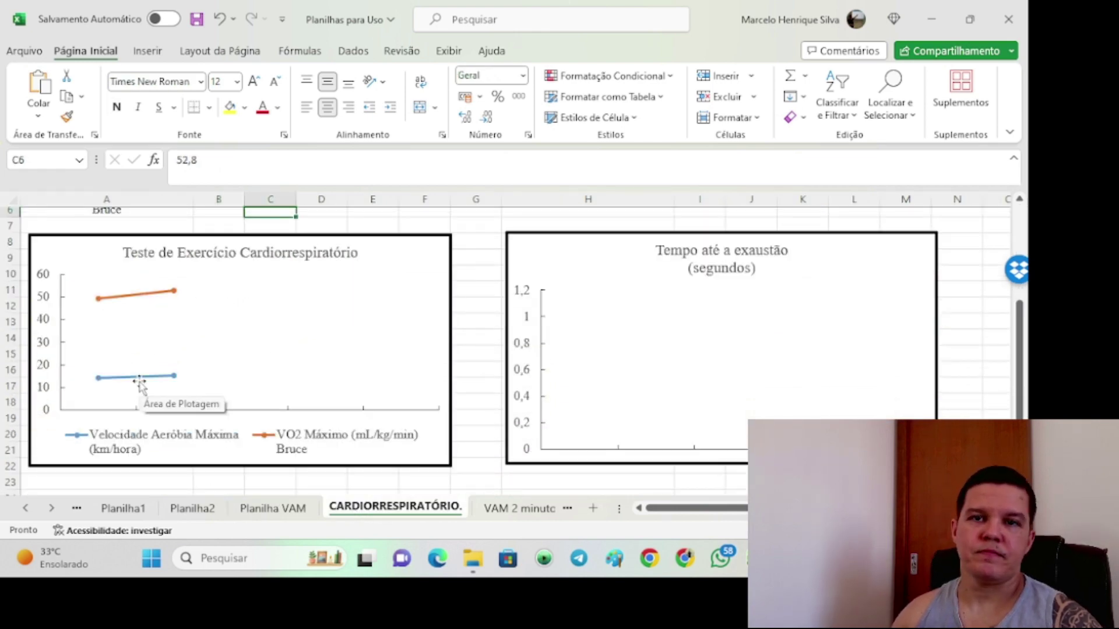
left_click(210, 329)
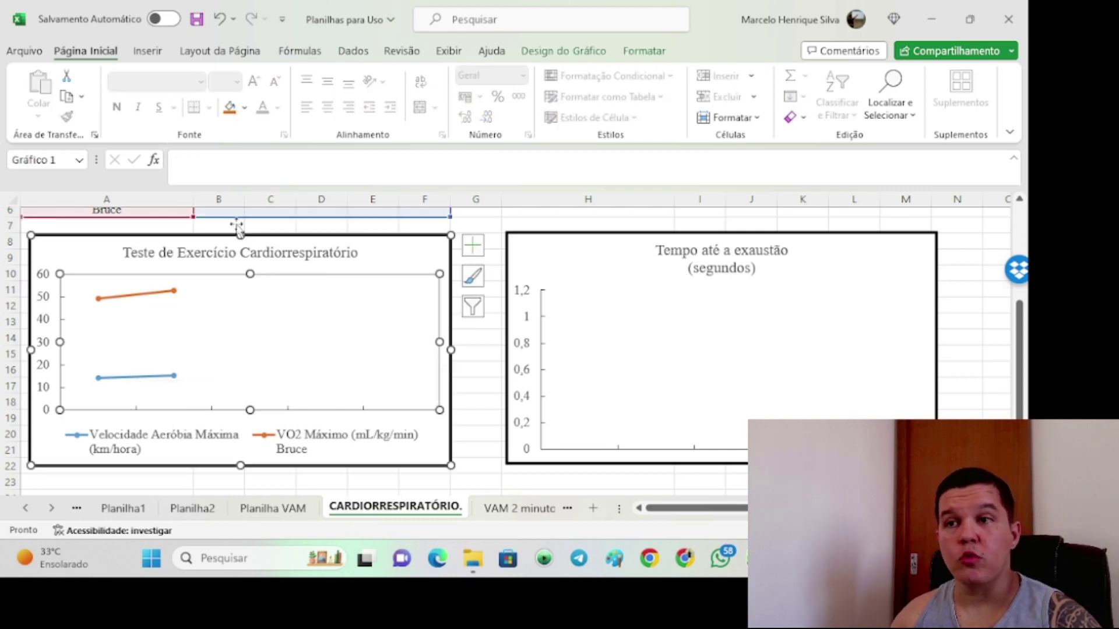
Step: Save the workbook and compare the VO2 Máximo values of the first and second tests
left_click(197, 19)
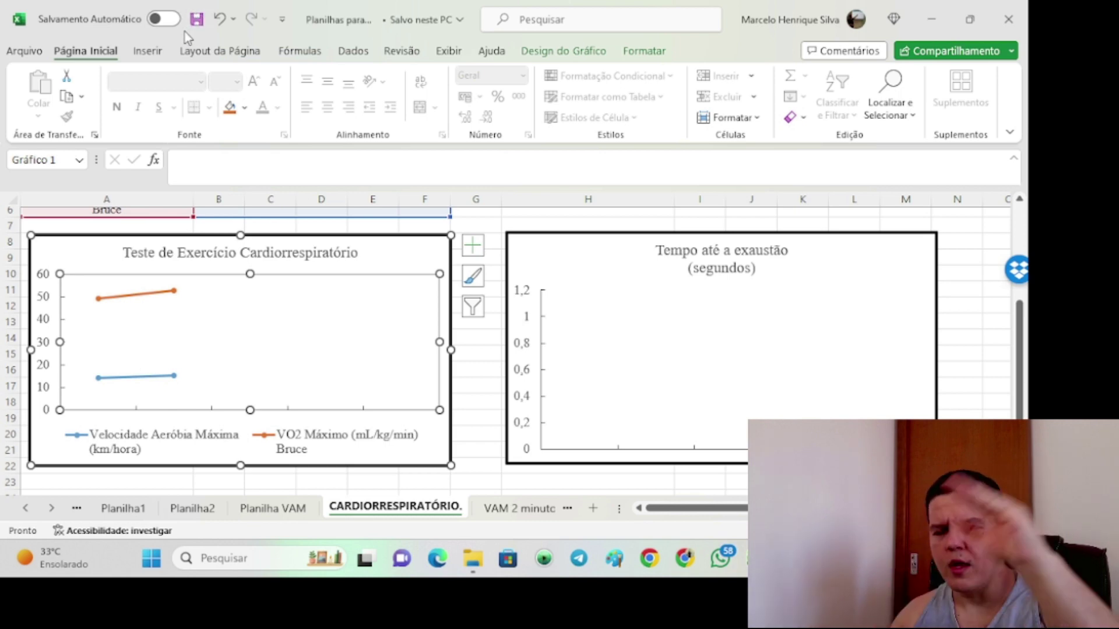
scroll(155, 226, "up", 1)
left_click(150, 237)
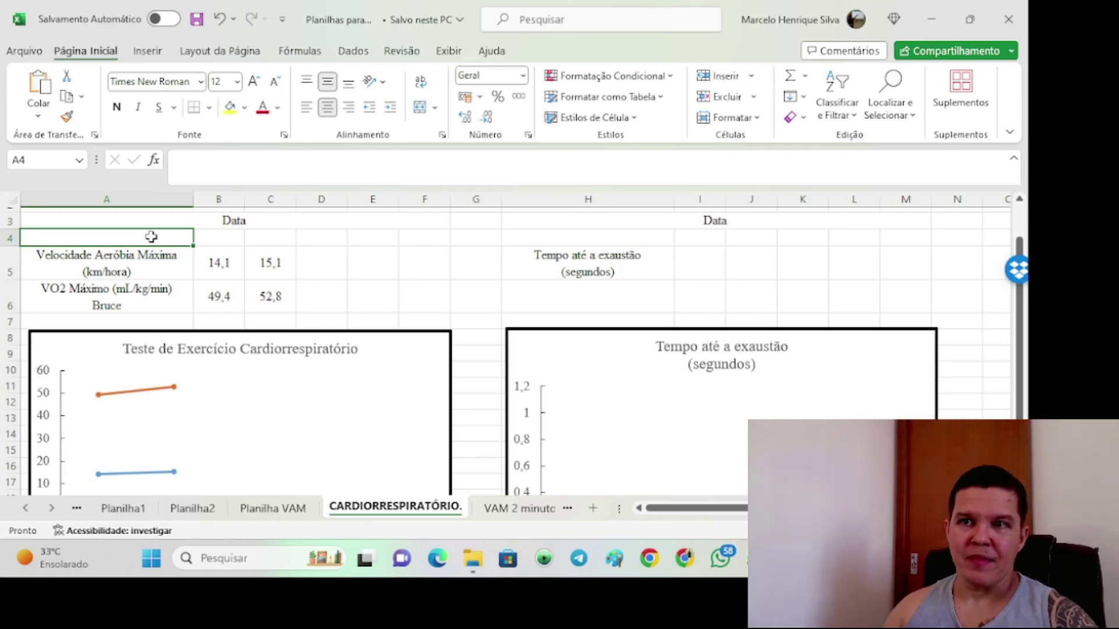
left_click(217, 294)
left_click(258, 298)
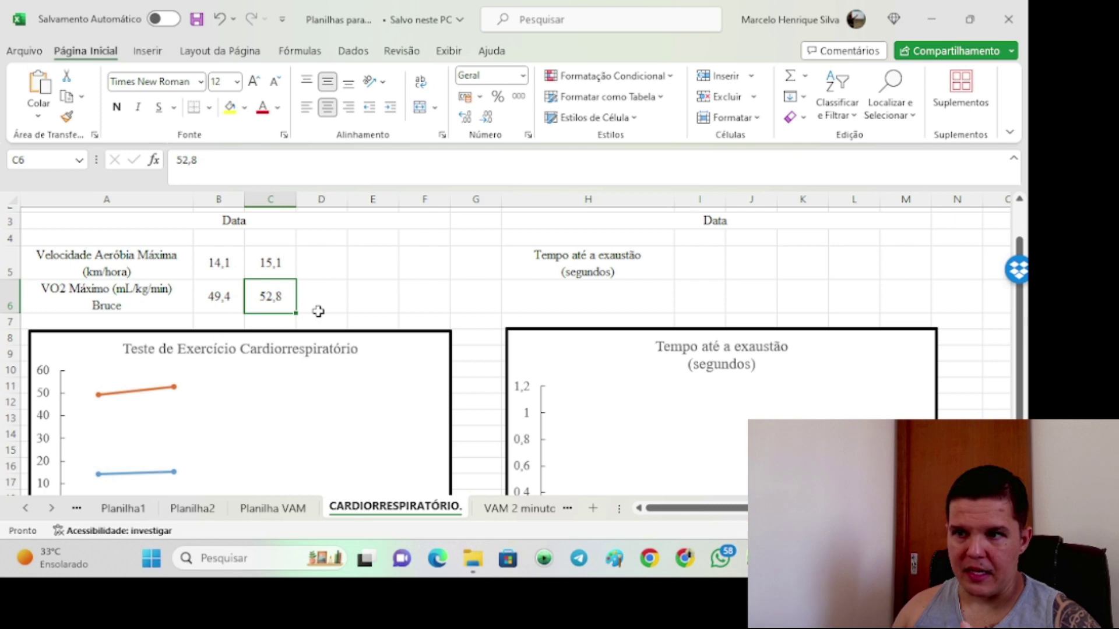
Step: Look at the VAM 2 minutos sheet and examine the stimulus and rest settings in the Ajuste do HIIT table
left_click(512, 509)
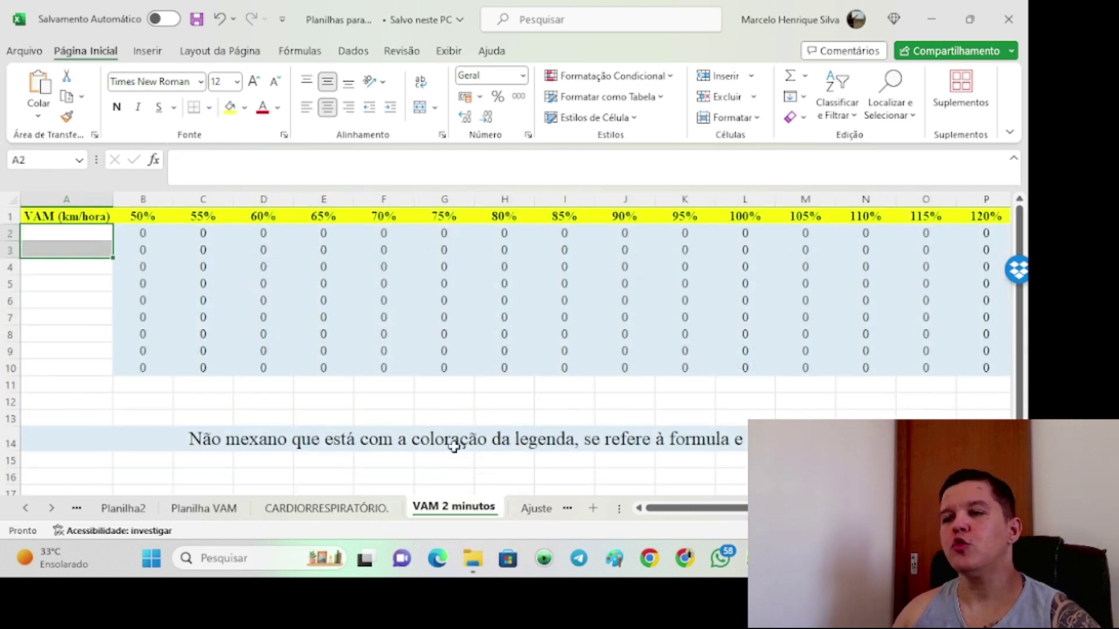
left_click(526, 511)
scroll(376, 448, "up", 1)
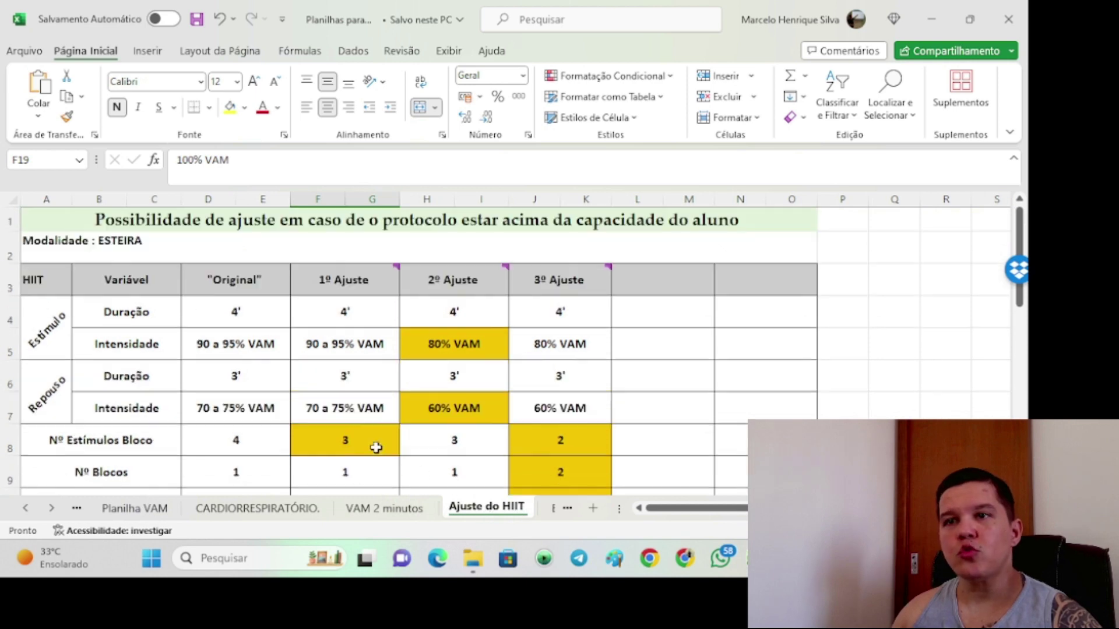
scroll(376, 448, "down", 1)
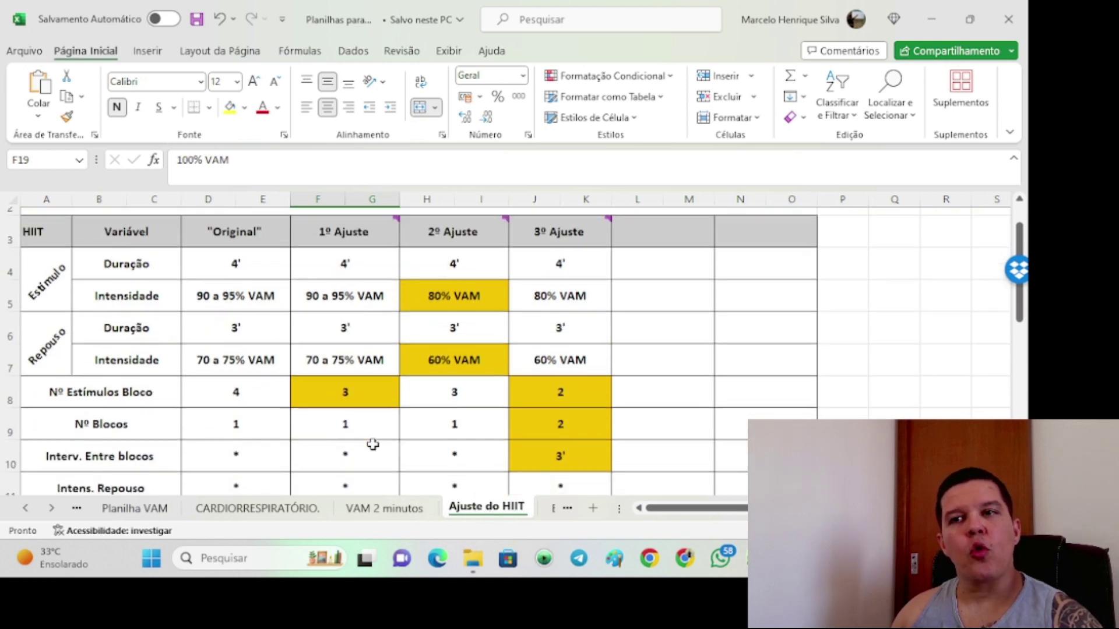
scroll(373, 445, "up", 1, "ctrl")
scroll(373, 444, "up", 1)
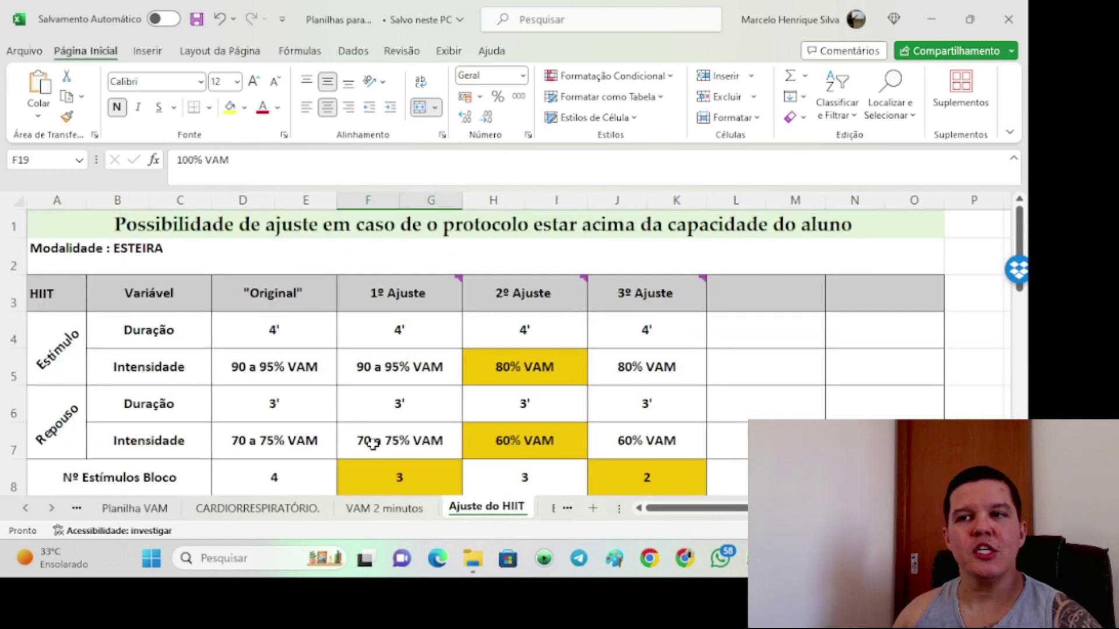
scroll(373, 444, "down", 1)
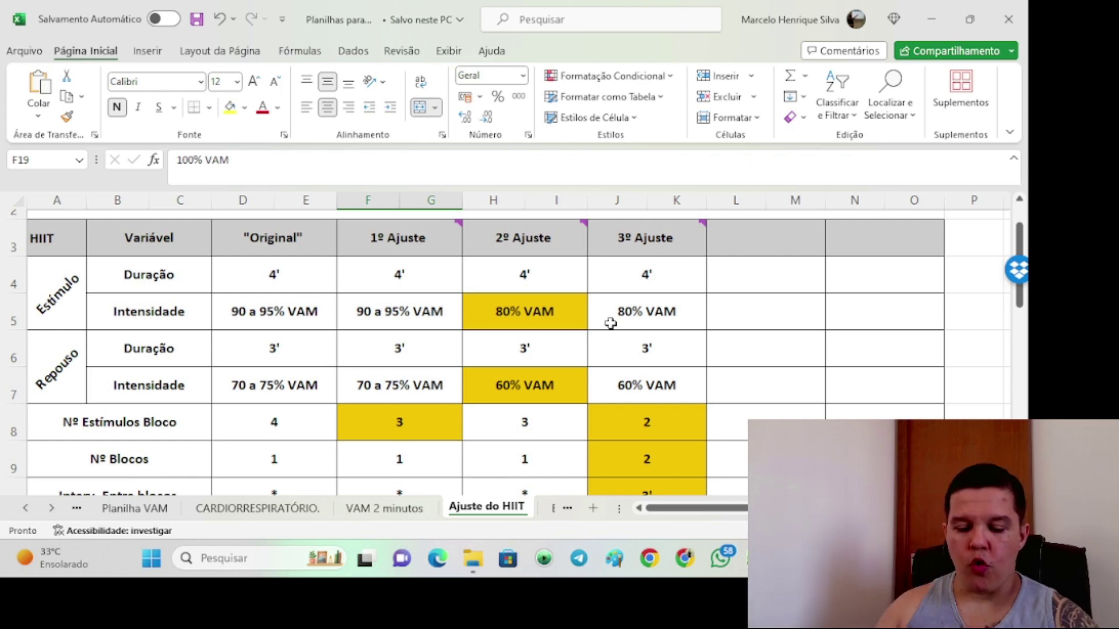
Step: Compare the interval workout in the Word document with the HIIT adjustment table, copying the workout text before returning to the workbook
key("alt+Tab")
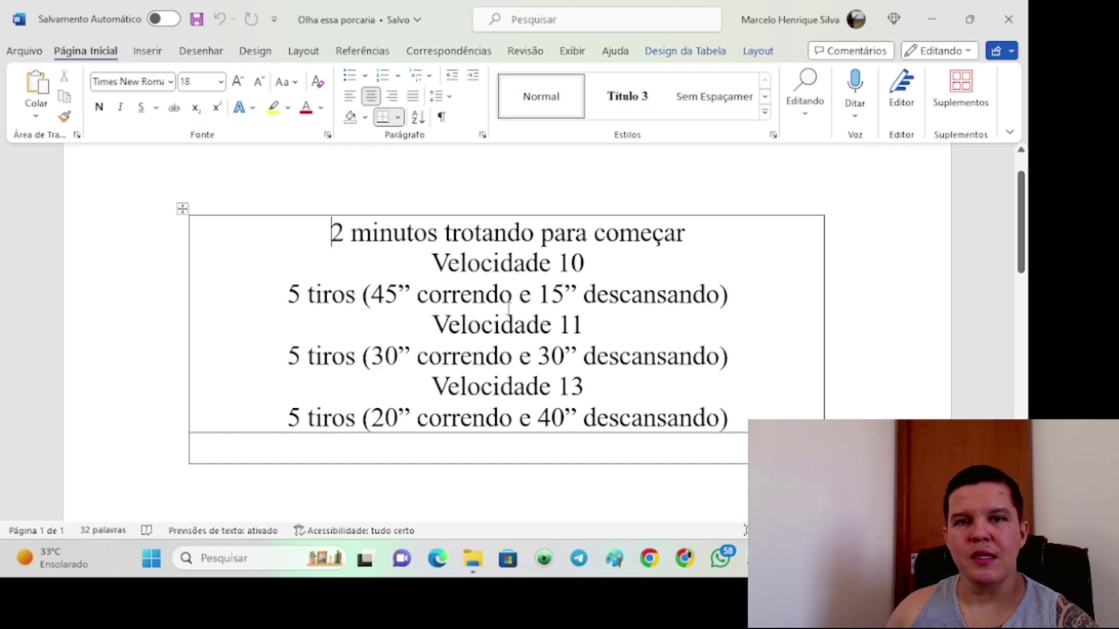
key("alt+Tab")
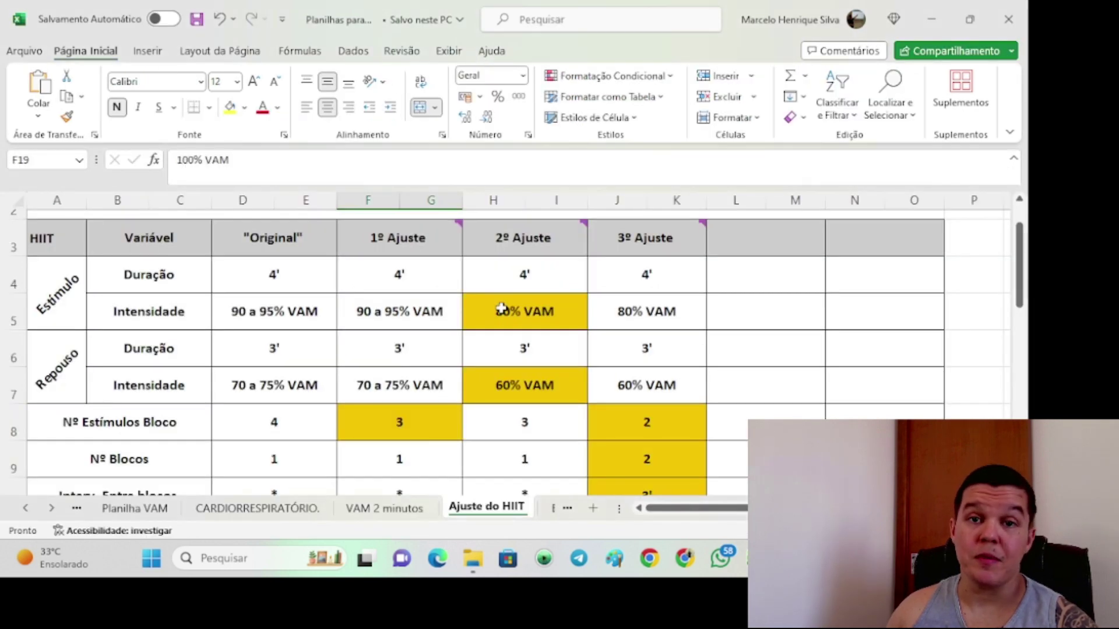
key("alt+Tab")
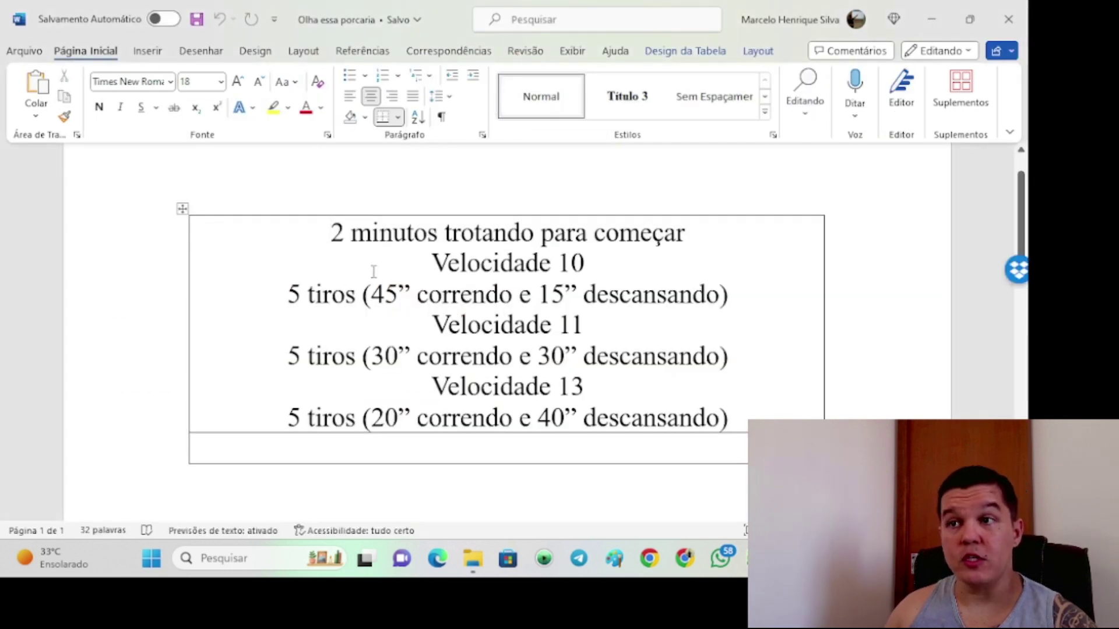
left_click_drag(310, 241, 679, 430)
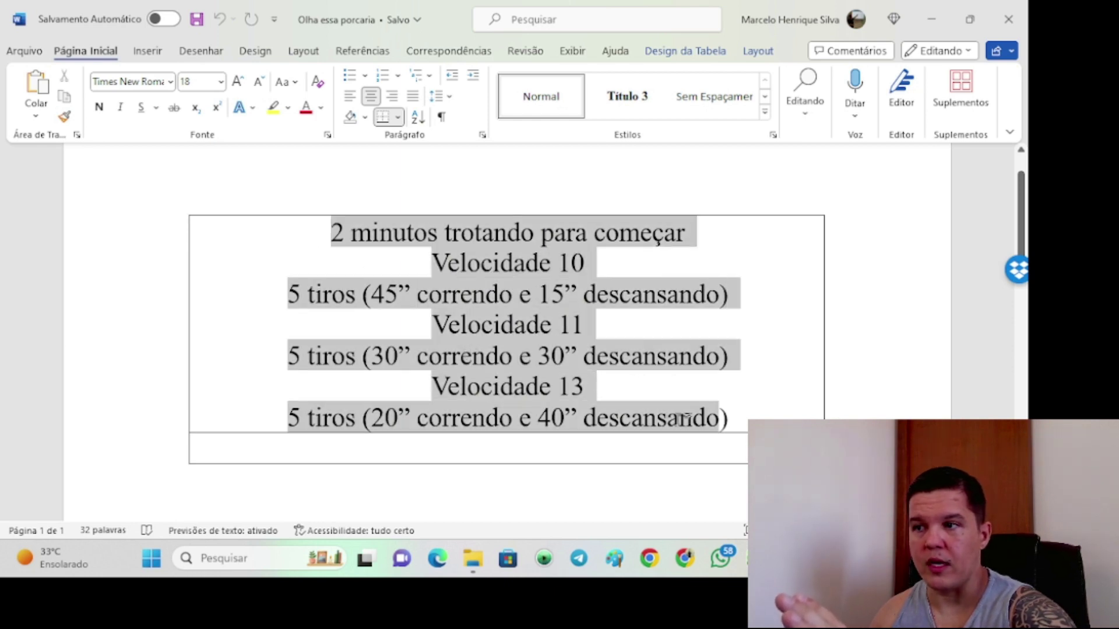
key("ctrl+c")
key("alt+Tab")
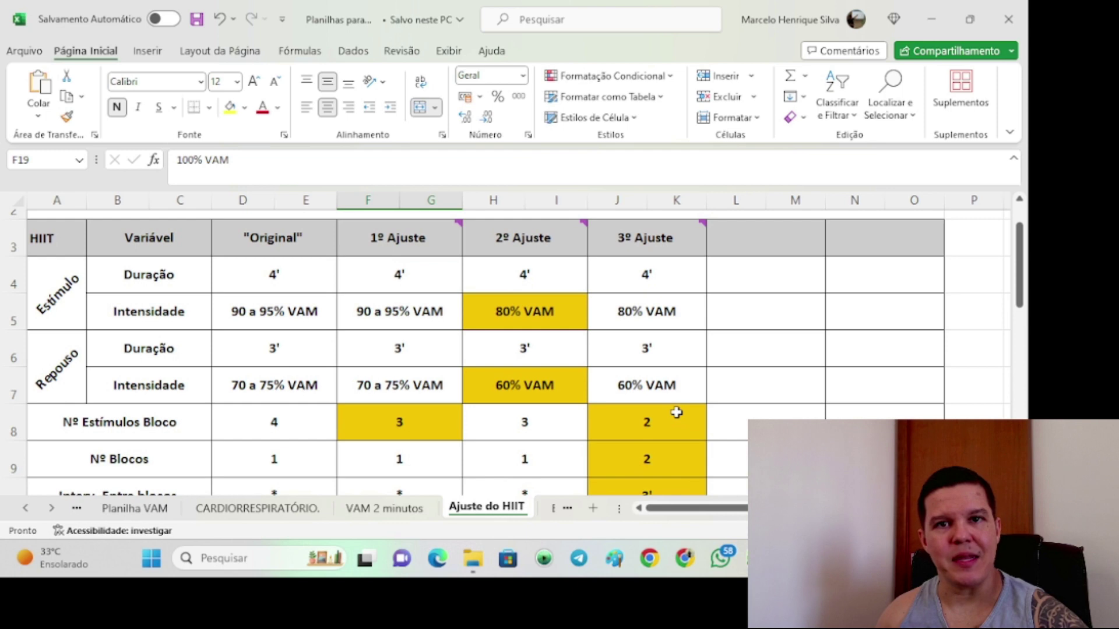
Step: In the "Original" column of the HIIT table, set the stimulus intensity to 90% VAM and the rest intensity to 70% VAM
left_click(295, 307)
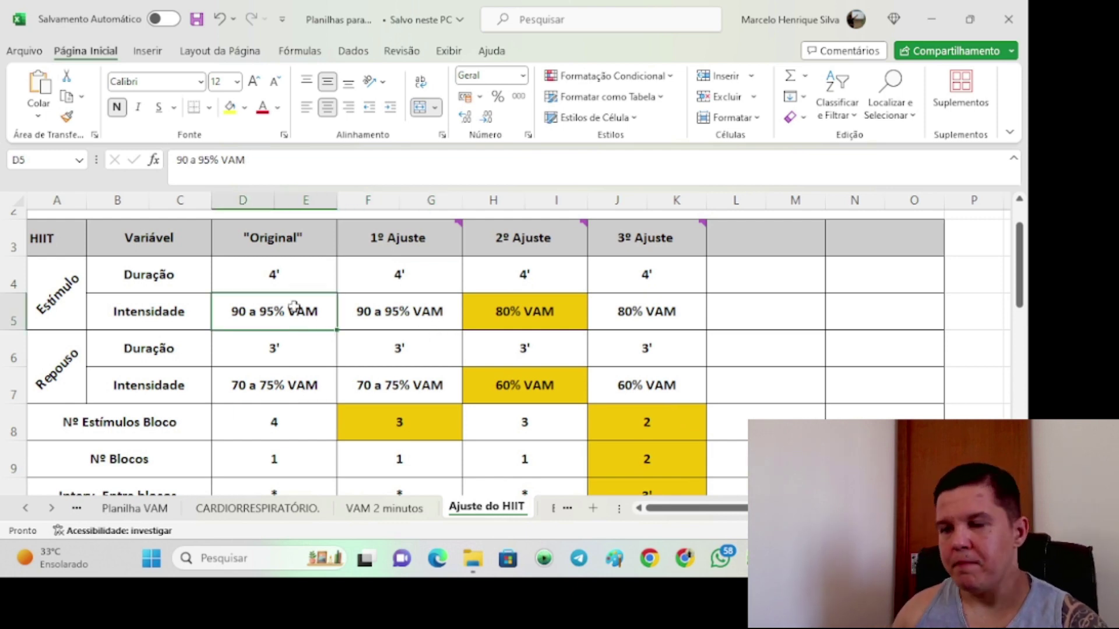
type("90")
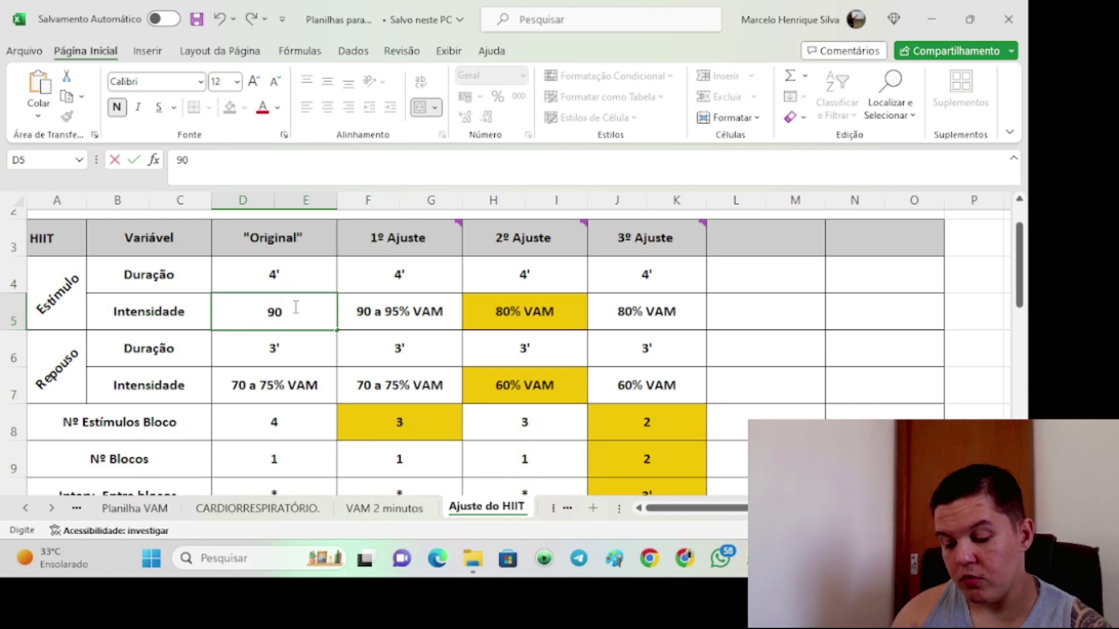
type("% VAM")
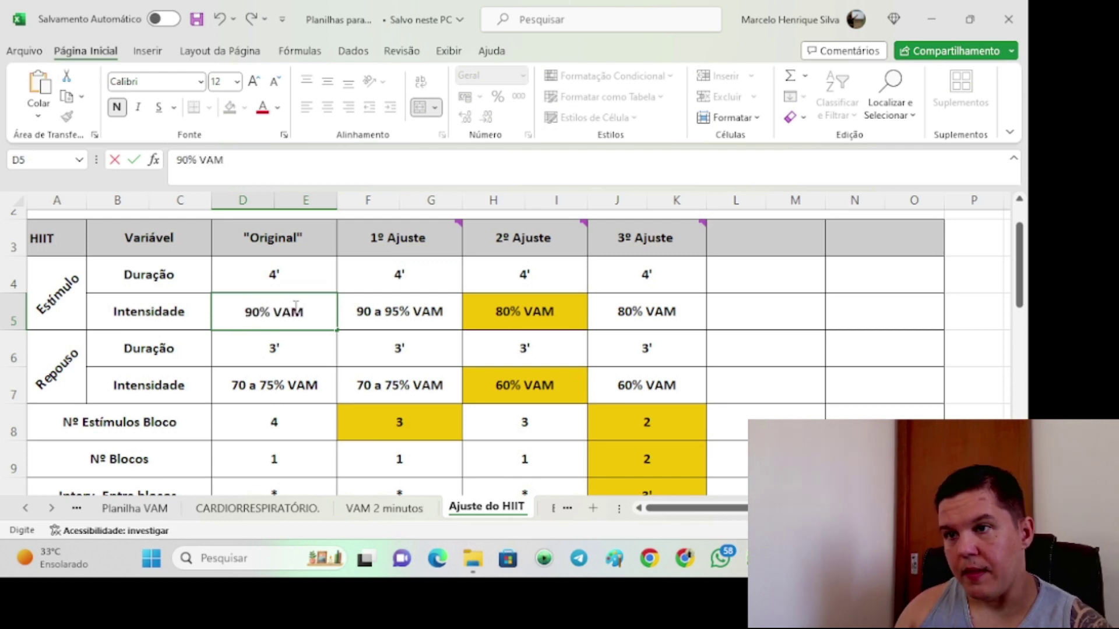
key("Return")
key("Return")
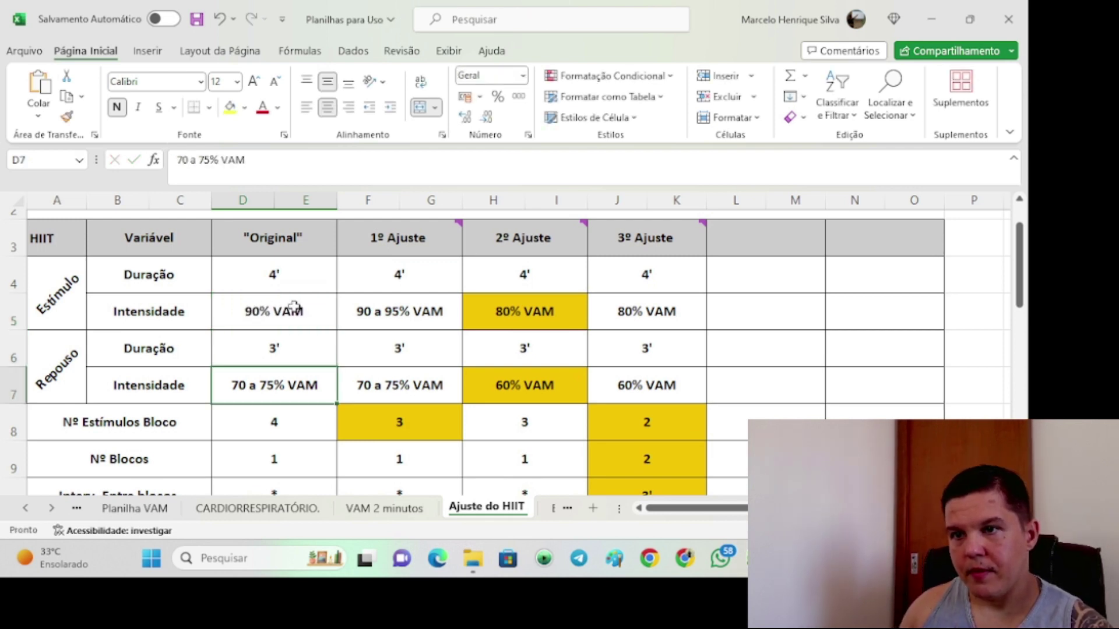
type("70% VAM")
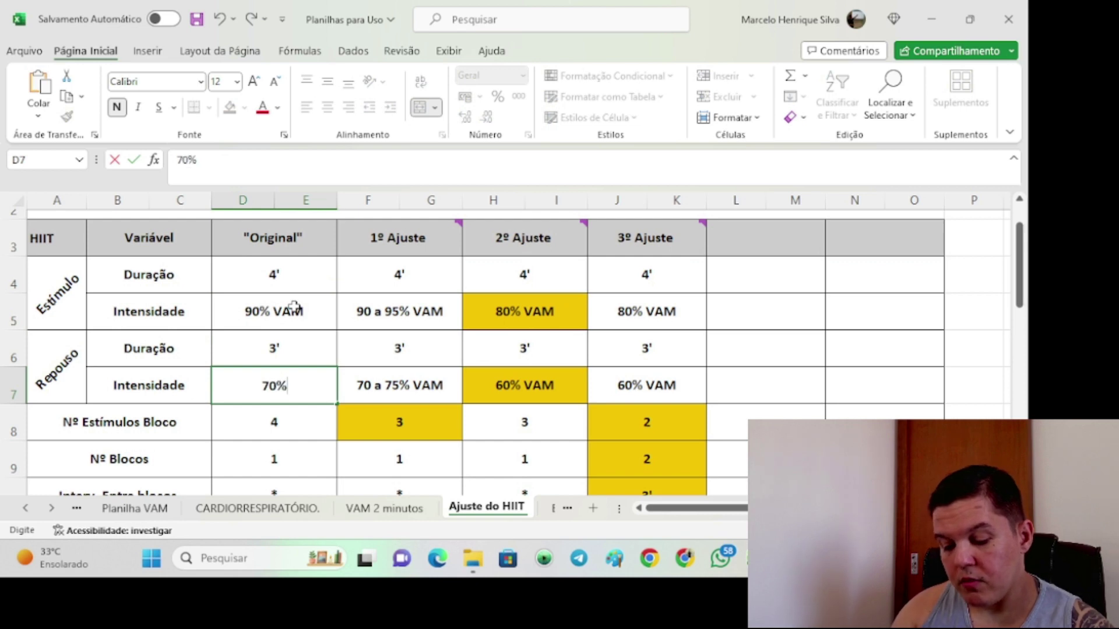
key("Return")
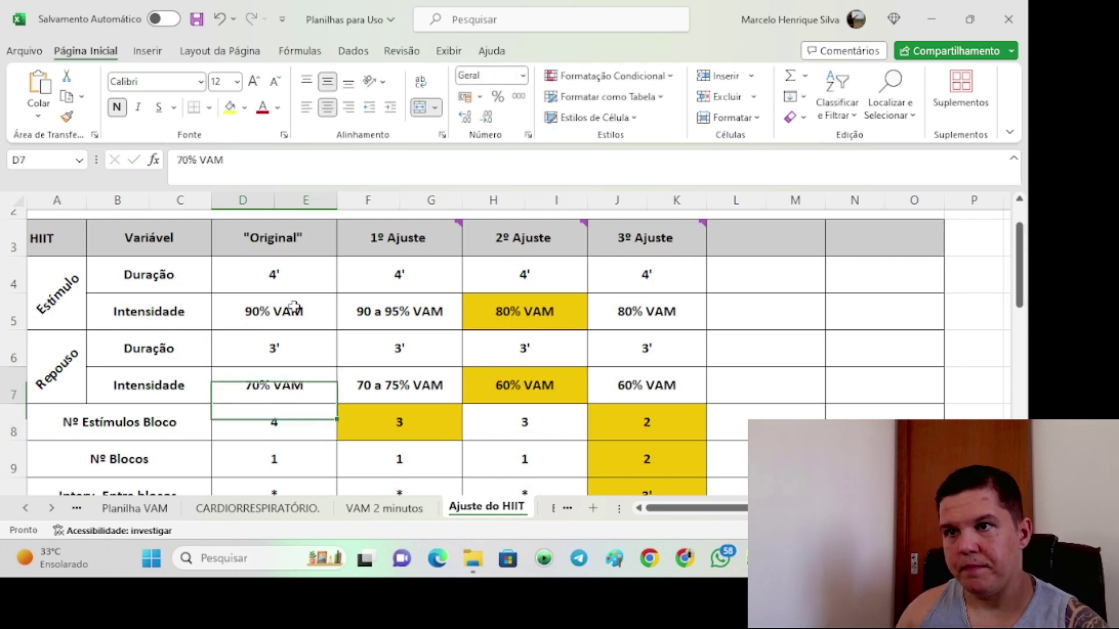
Step: Copy the "Original" stimulus intensity of 90% VAM into the 1º Ajuste stimulus and rest intensity cells
key("Up")
key("Up")
key("Up")
key("ctrl+c")
key("Right")
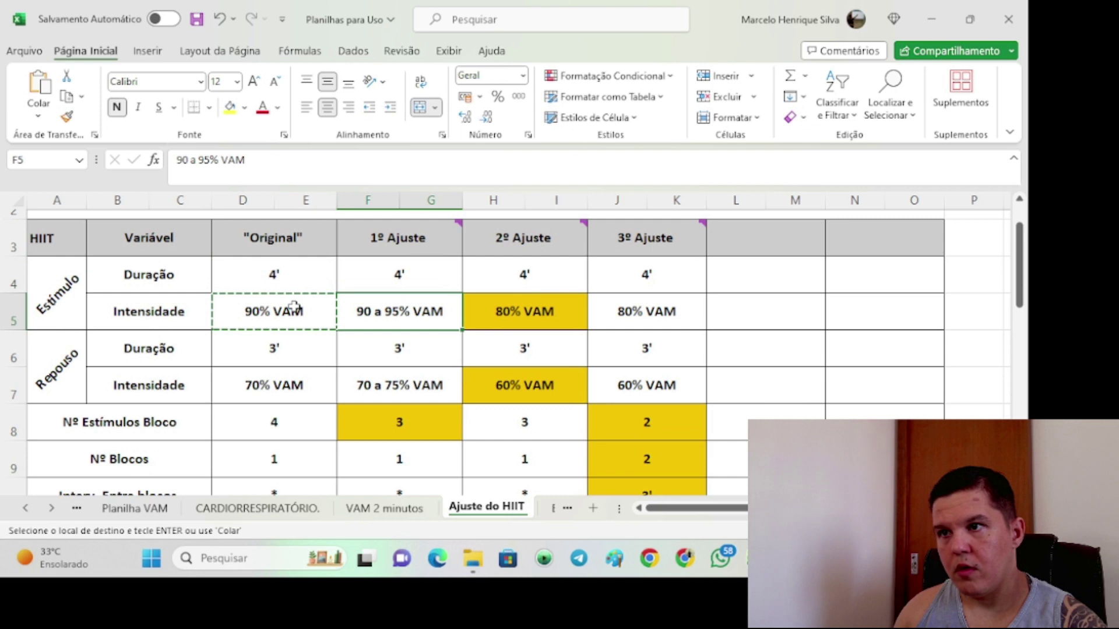
key("ctrl+v")
key("Down")
key("Down")
key("Up")
key("Down")
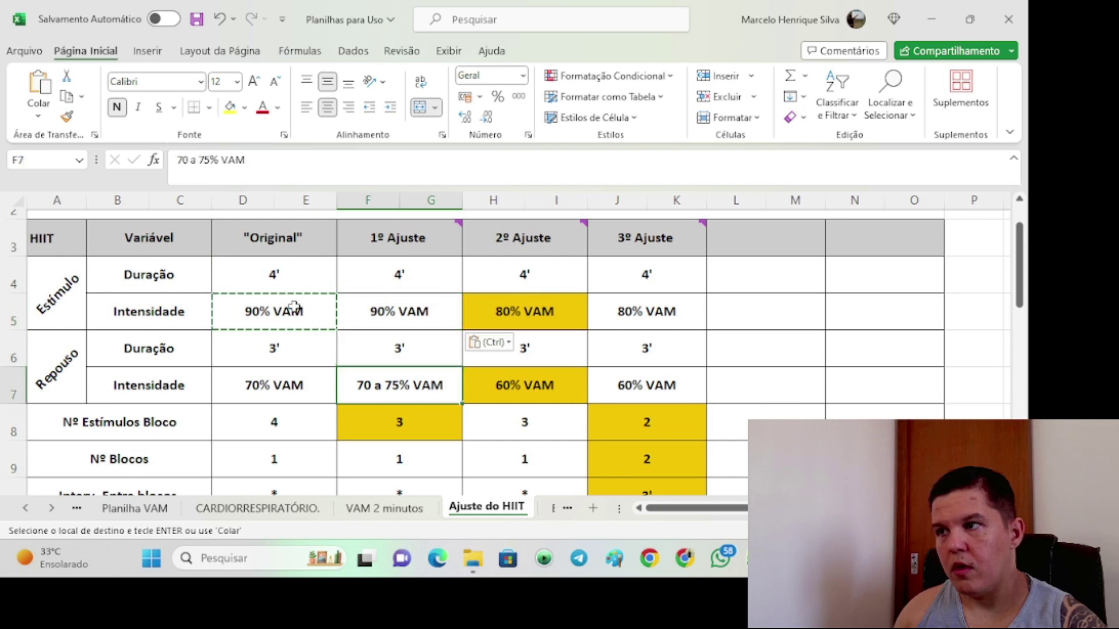
key("ctrl+v")
key("Escape")
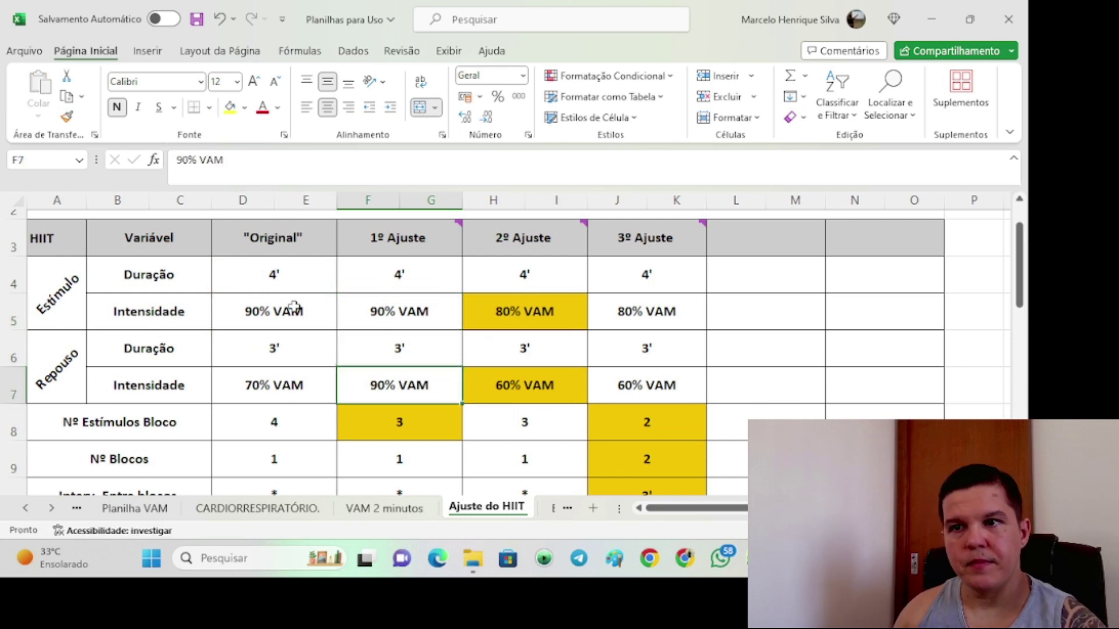
left_click(294, 320)
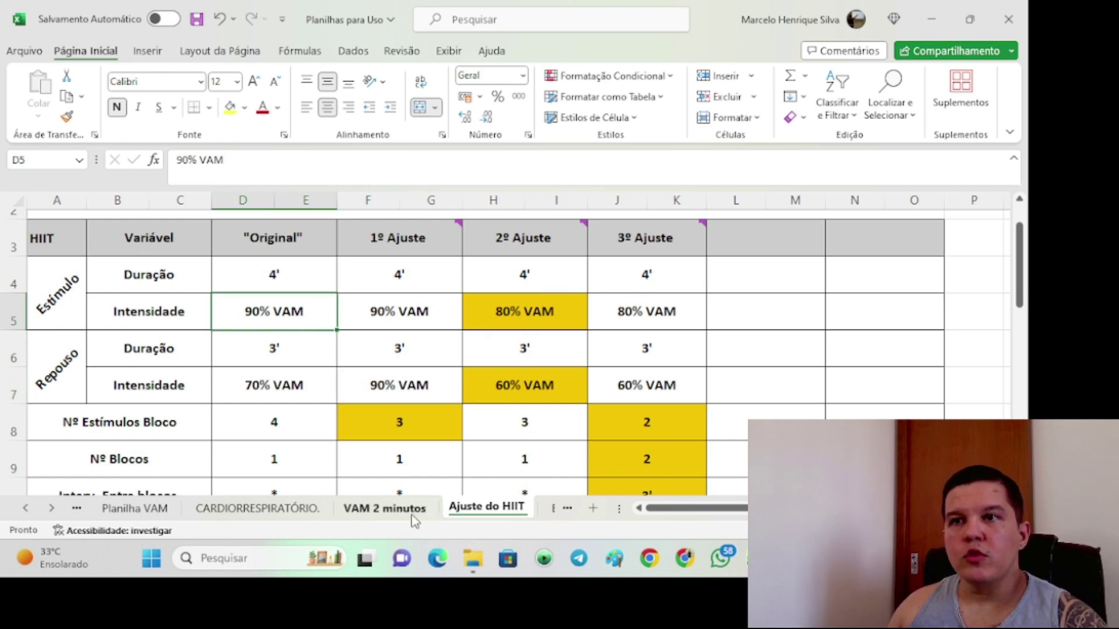
Step: Enter a VAM of 15,1 km/hora in the first row of the VAM 2 minutos sheet
left_click(384, 508)
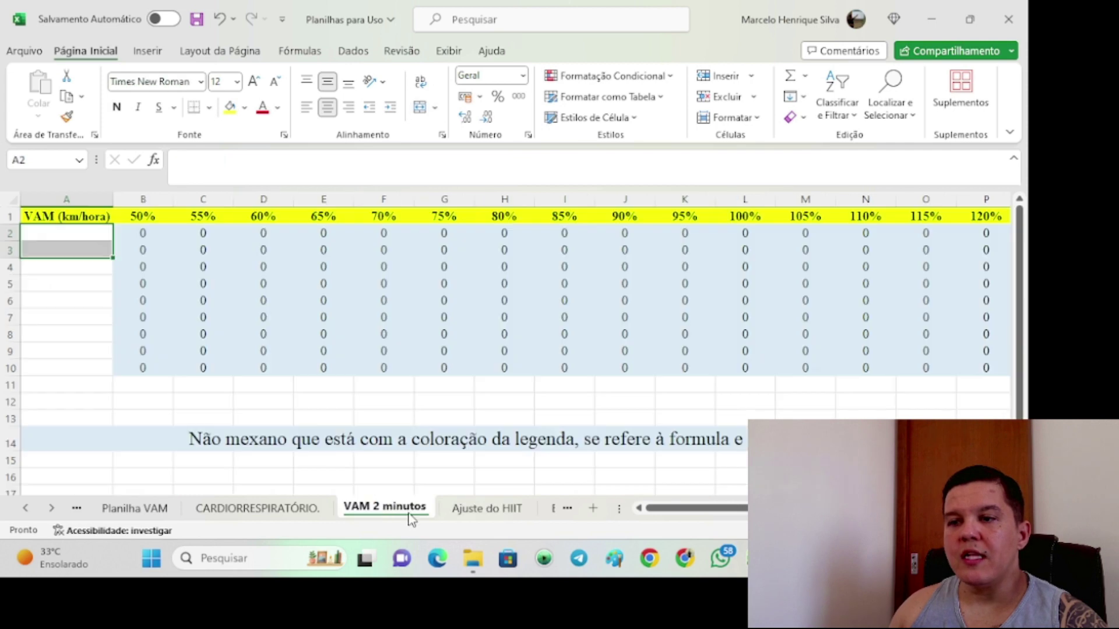
left_click(93, 239)
type("15,")
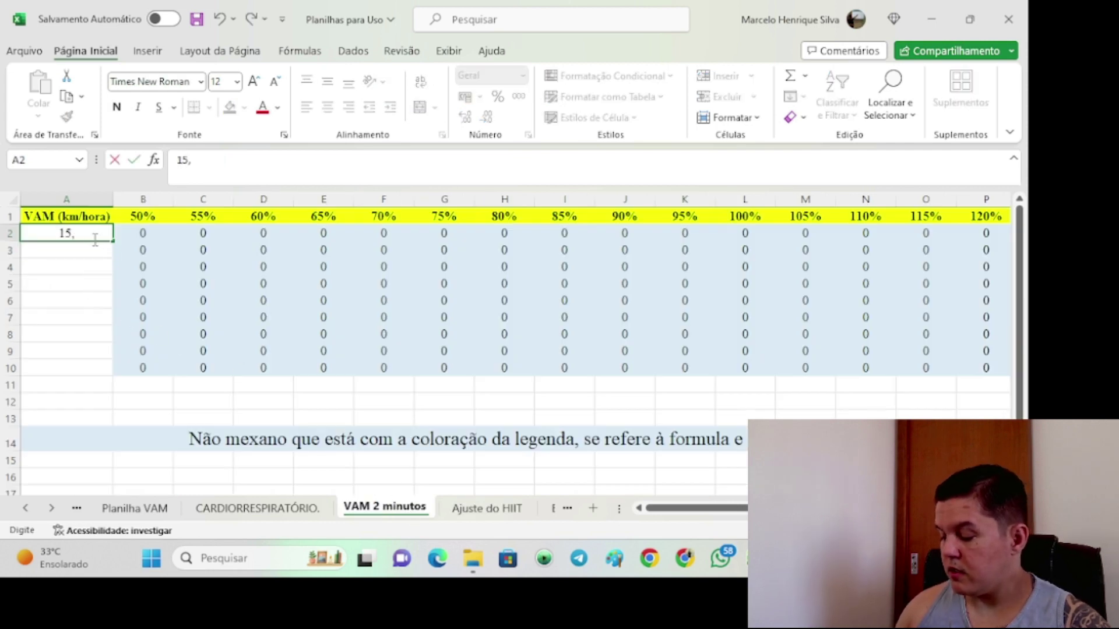
type("1")
key("Return")
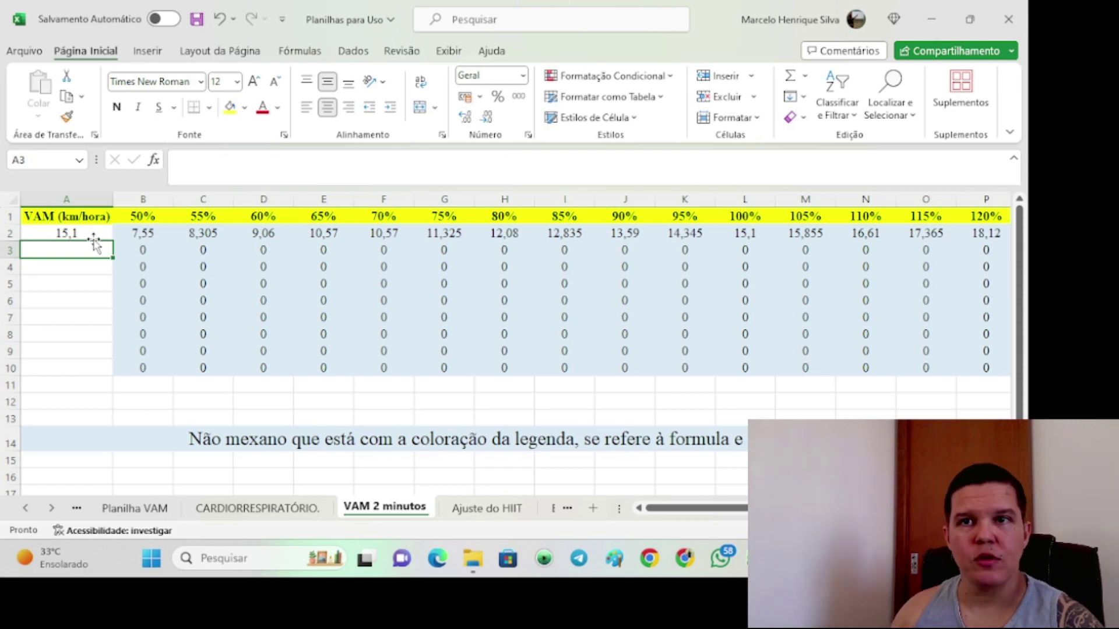
scroll(89, 237, "up", 1)
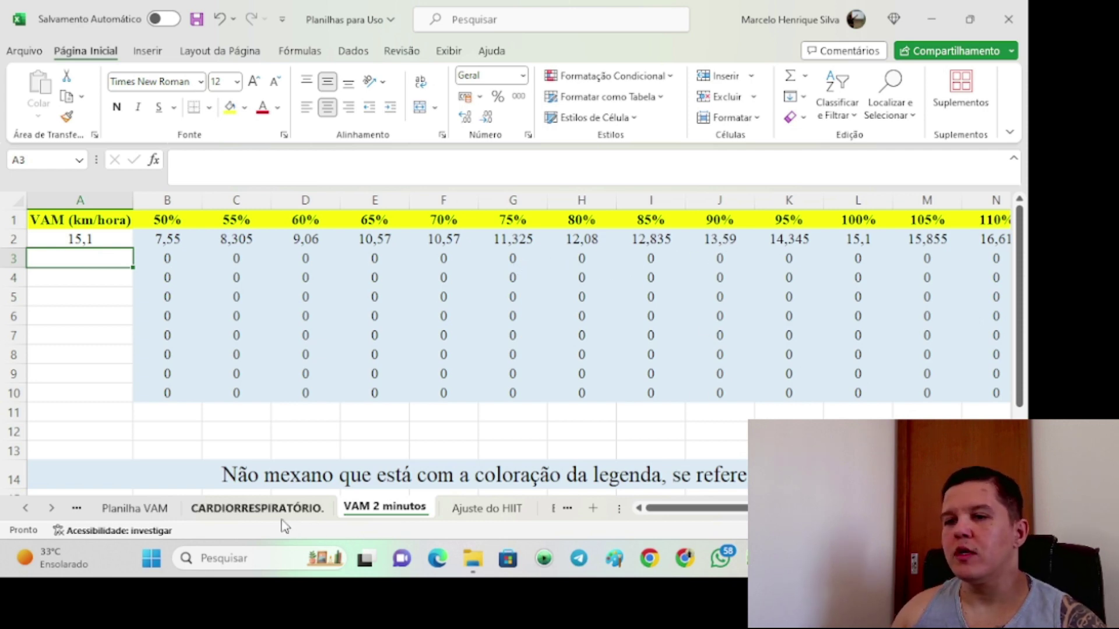
Step: In the Ajuste do HIIT sheet, extend the "Original" stimulus intensity to read 90% VAM - 13,6
left_click(451, 513)
double_click(334, 317)
type("- 13,6")
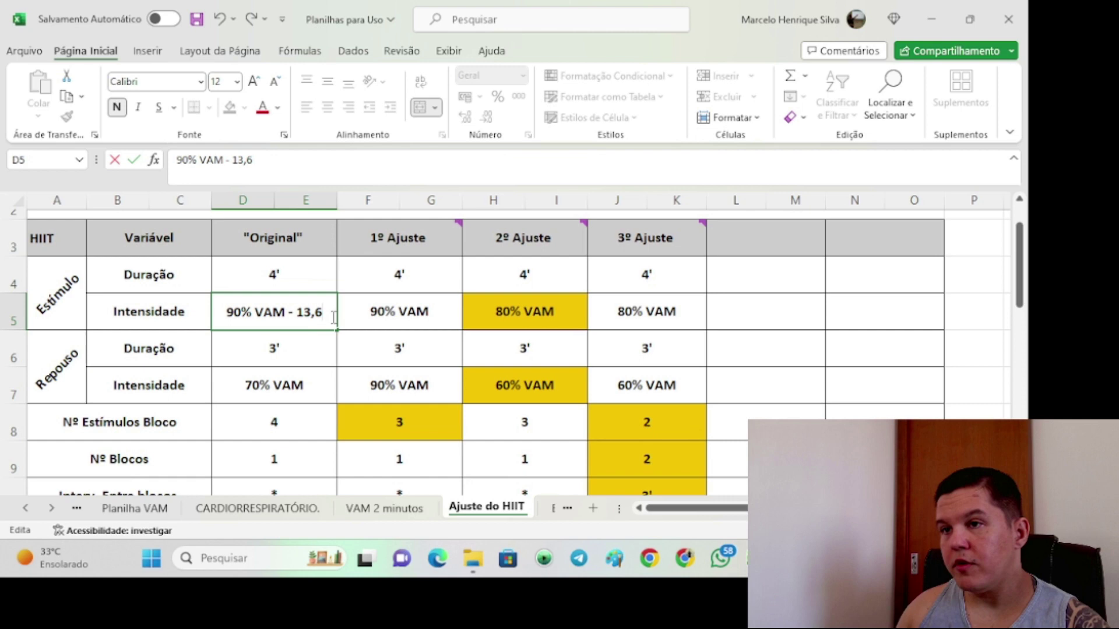
key("Return")
key("Return")
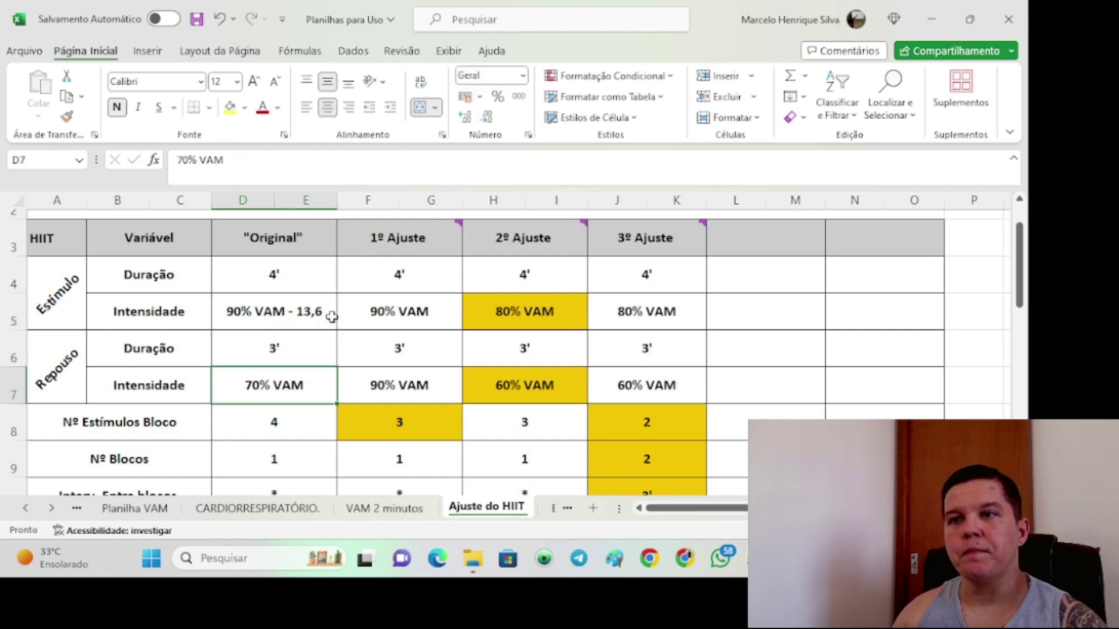
Step: Check the 70% speed in the VAM 2 minutos sheet and extend the "Original" rest intensity to read 70% VAM - 10,6
left_click(299, 281)
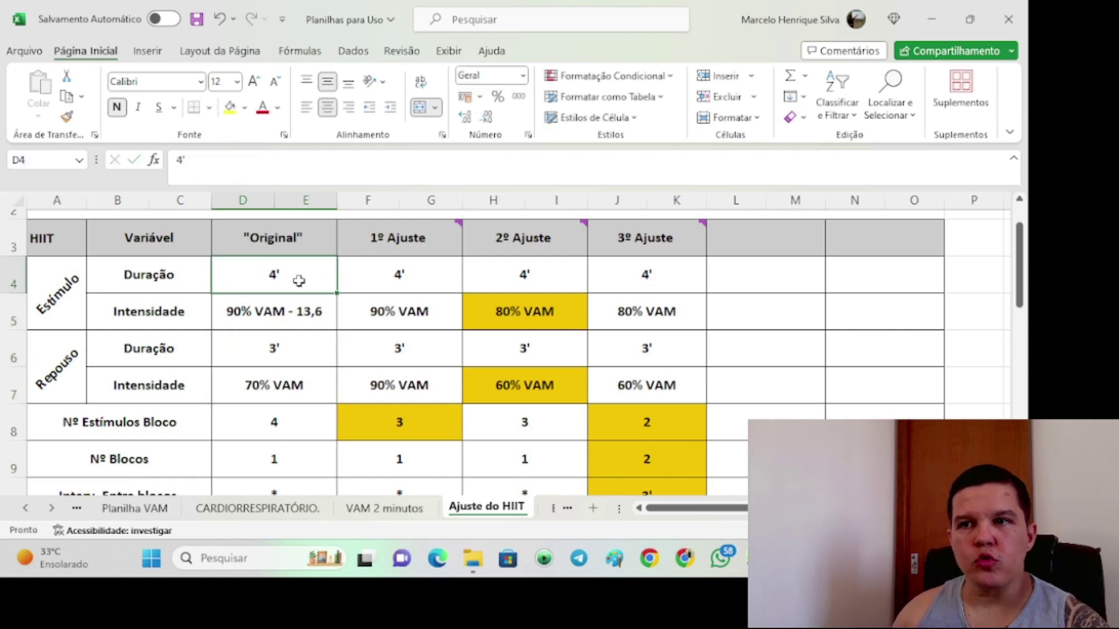
left_click(299, 312)
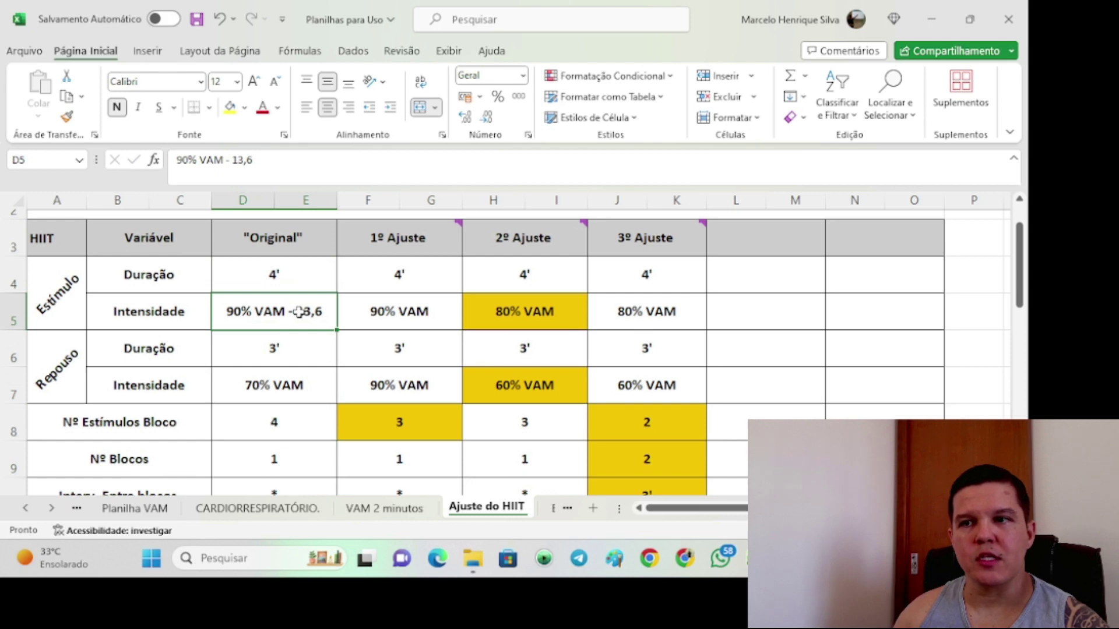
left_click(307, 352)
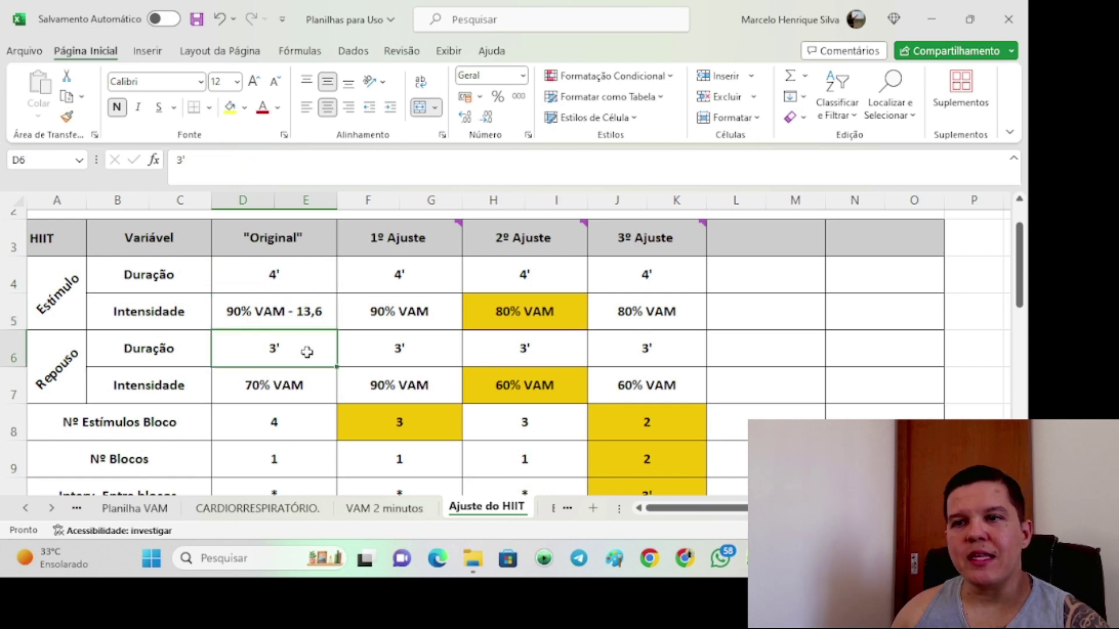
left_click(306, 387)
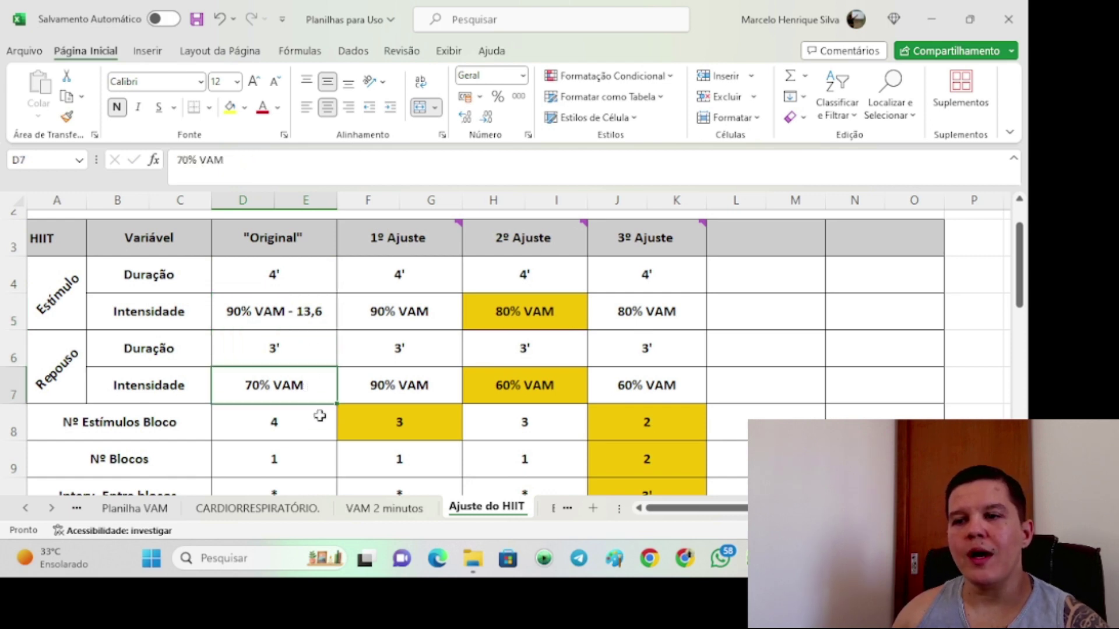
left_click(367, 509)
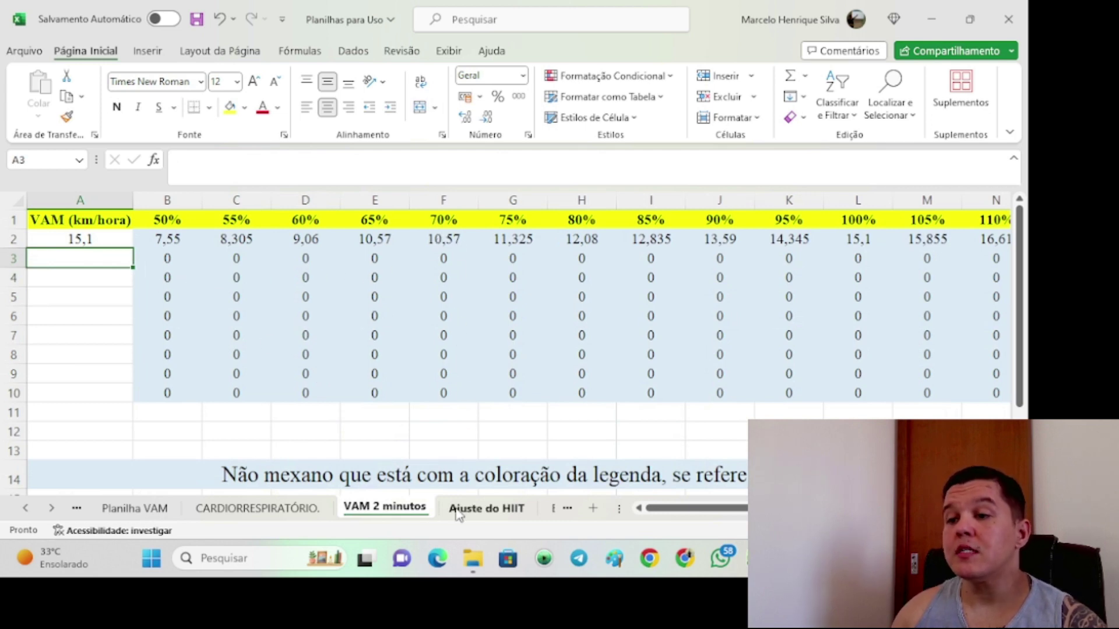
left_click(478, 509)
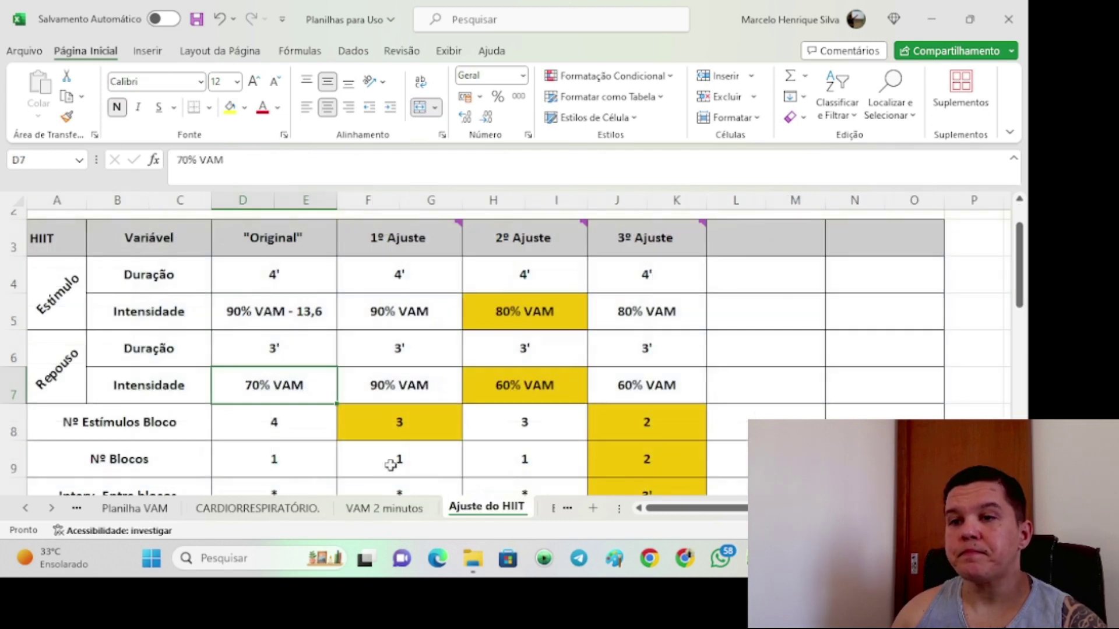
double_click(305, 384)
type("- 10,")
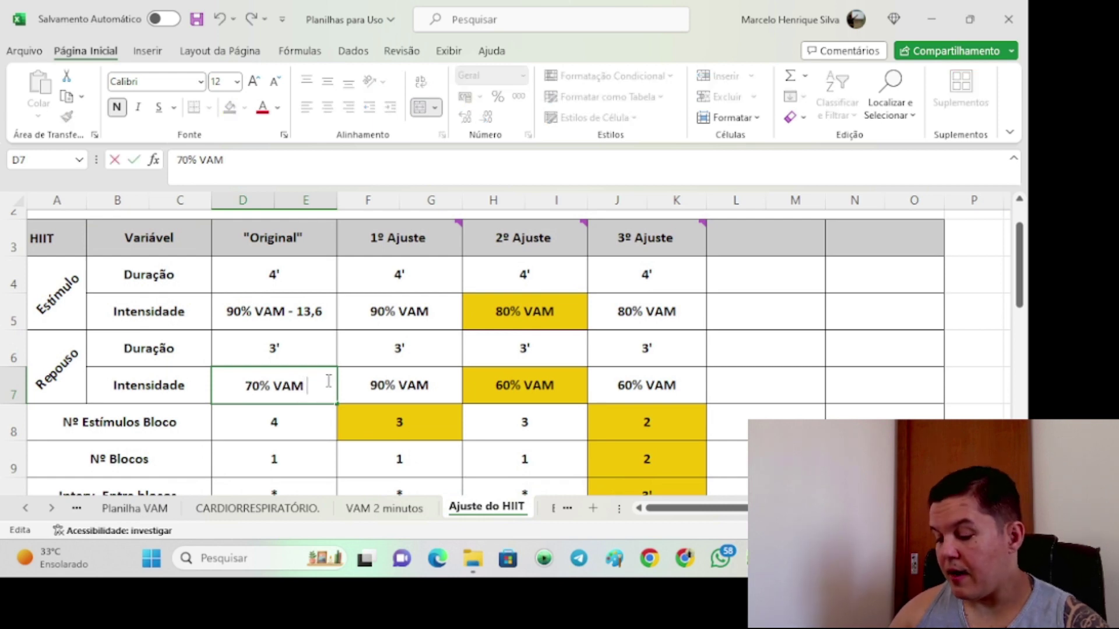
type("6")
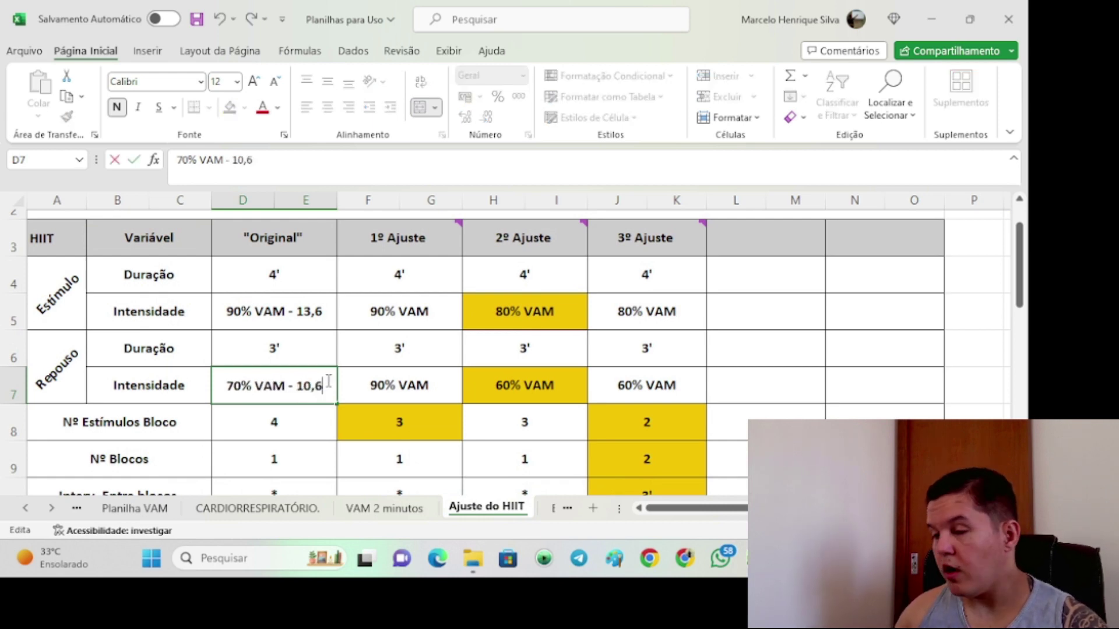
key("Return")
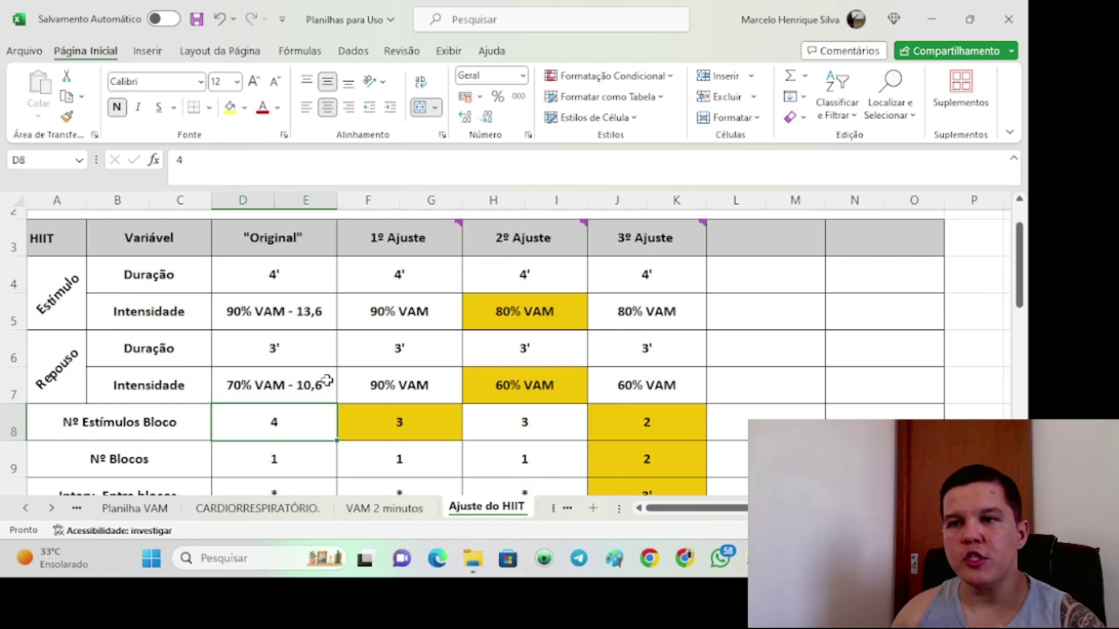
Step: Examine the "Original" column's block, rest and total time rows, then read the 1º Ajuste comment and compare both columns' number of stimuli
scroll(324, 381, "down", 1)
left_click(299, 412)
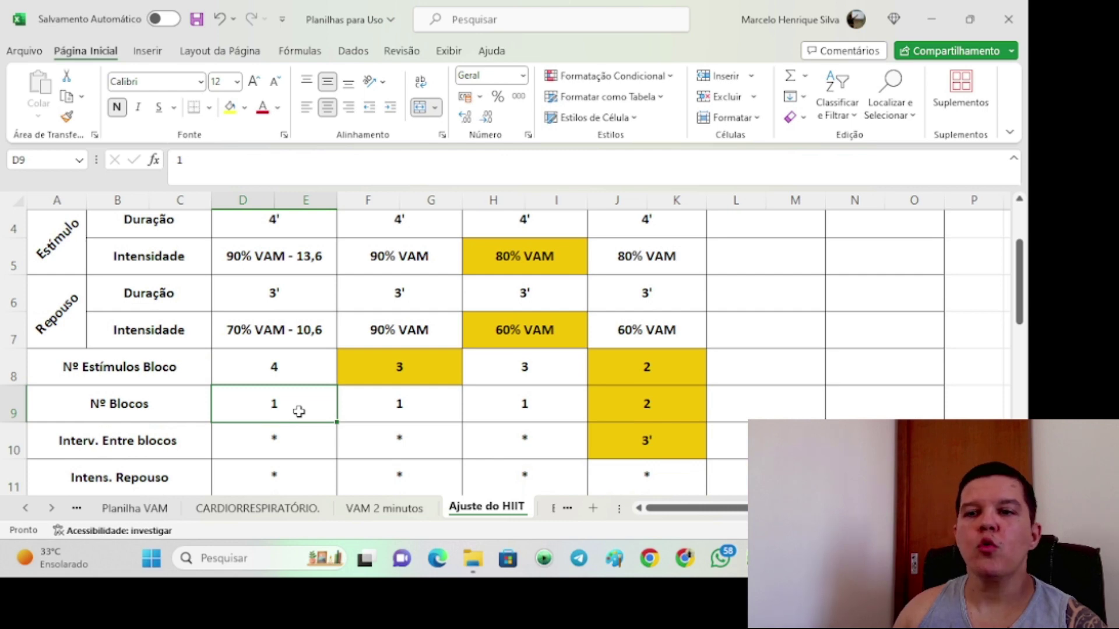
scroll(299, 411, "down", 1)
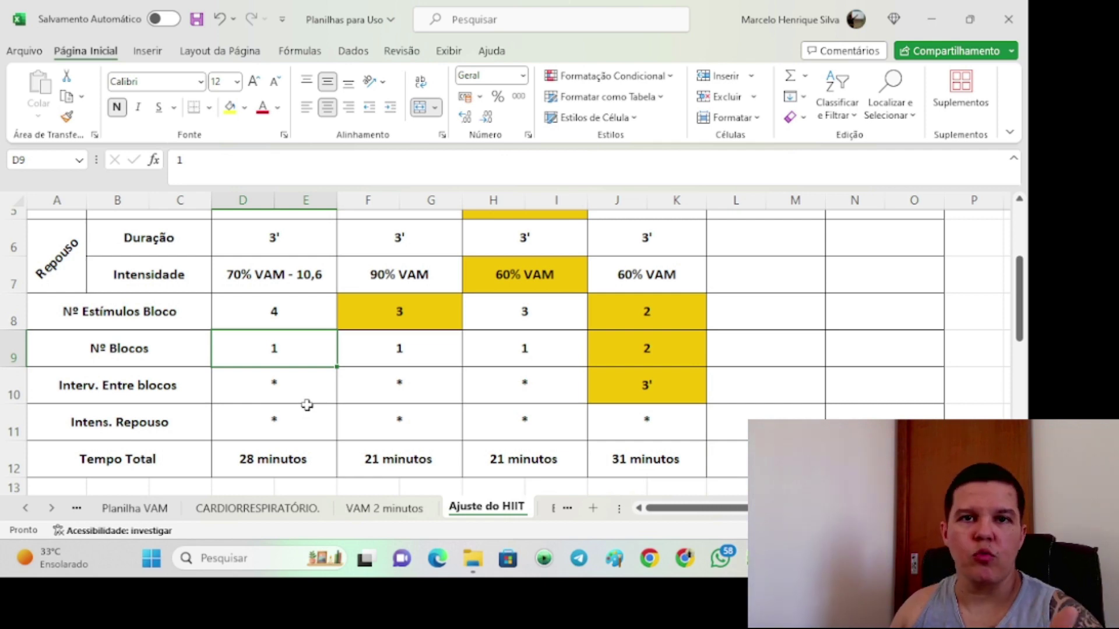
left_click(303, 416)
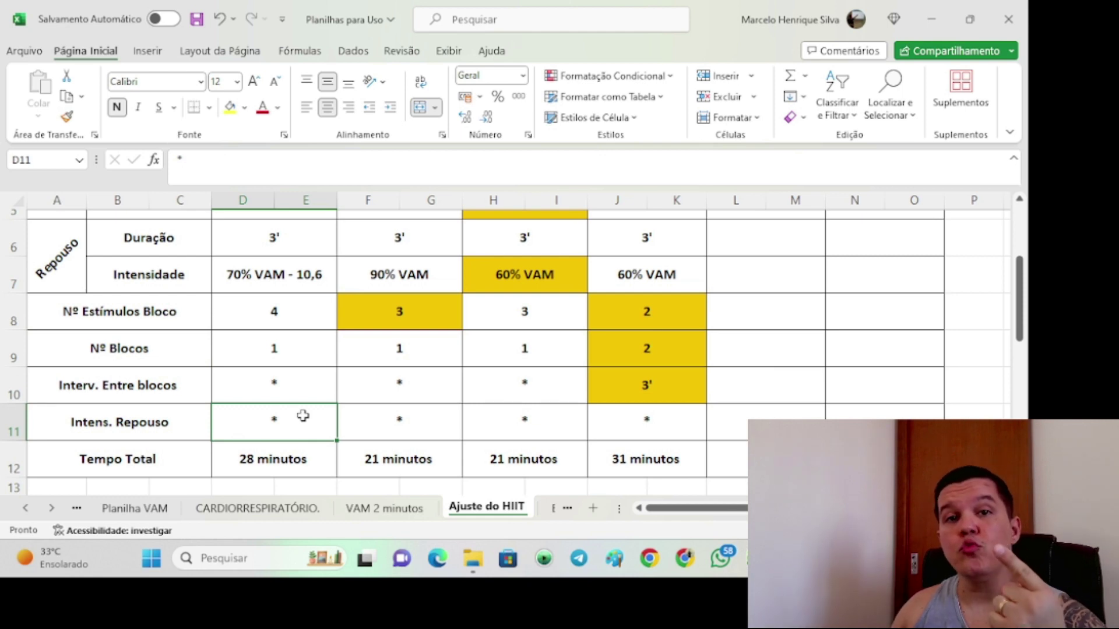
left_click(301, 452)
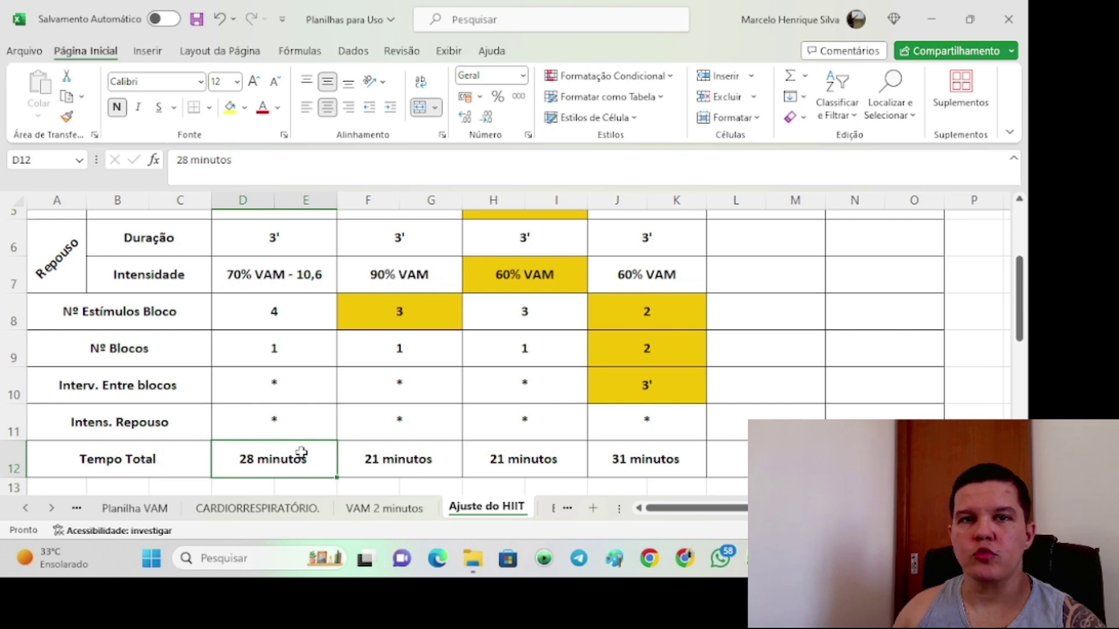
scroll(301, 452, "up", 2)
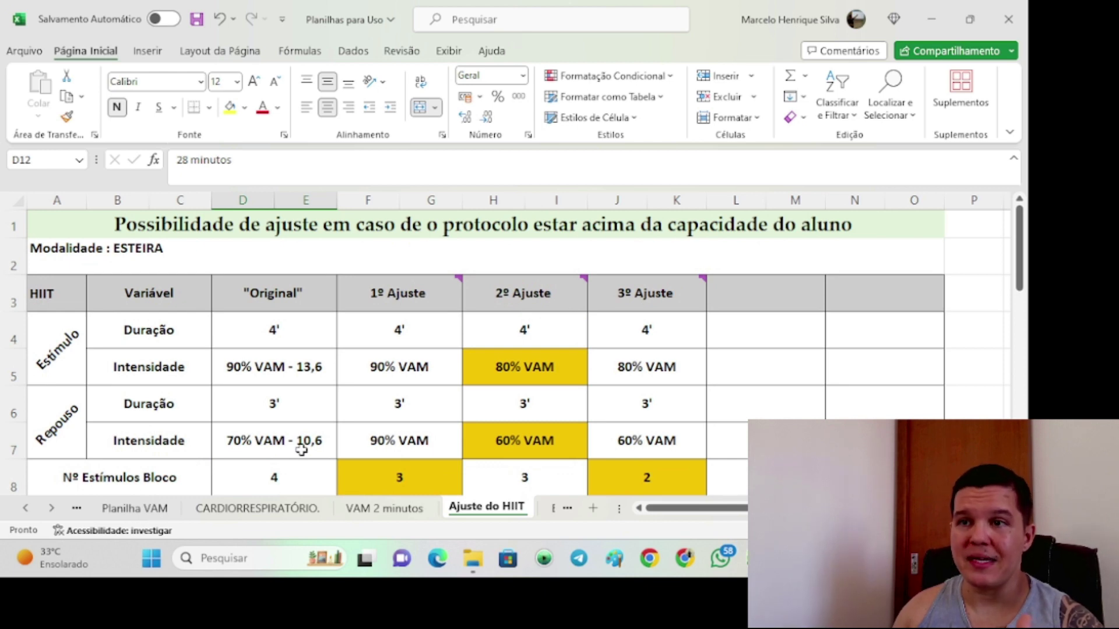
mouse_move(456, 284)
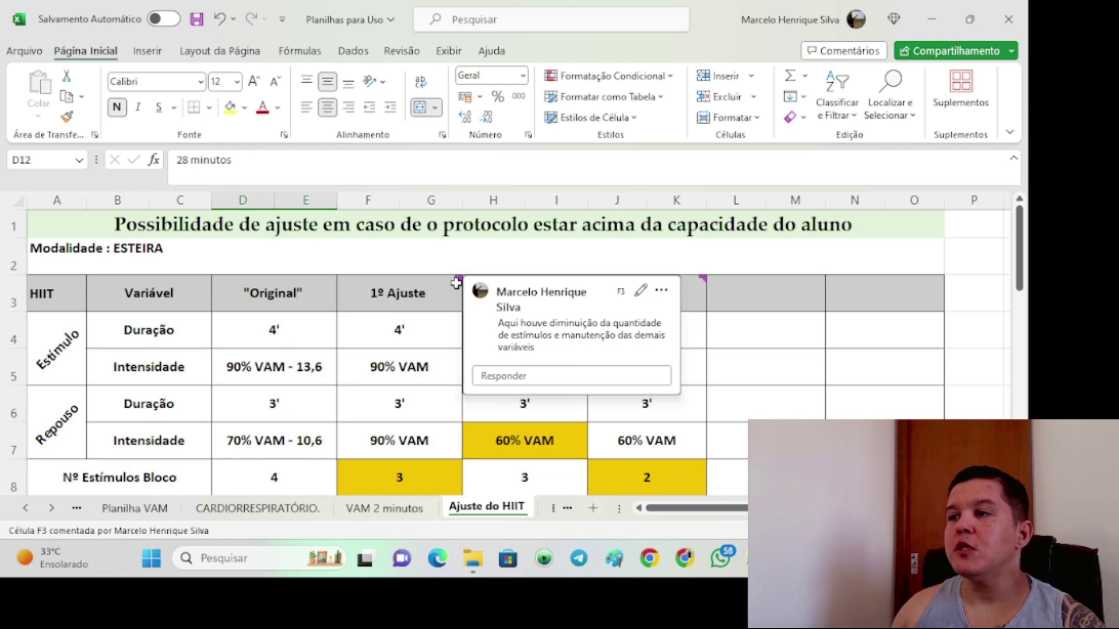
scroll(354, 293, "down", 1)
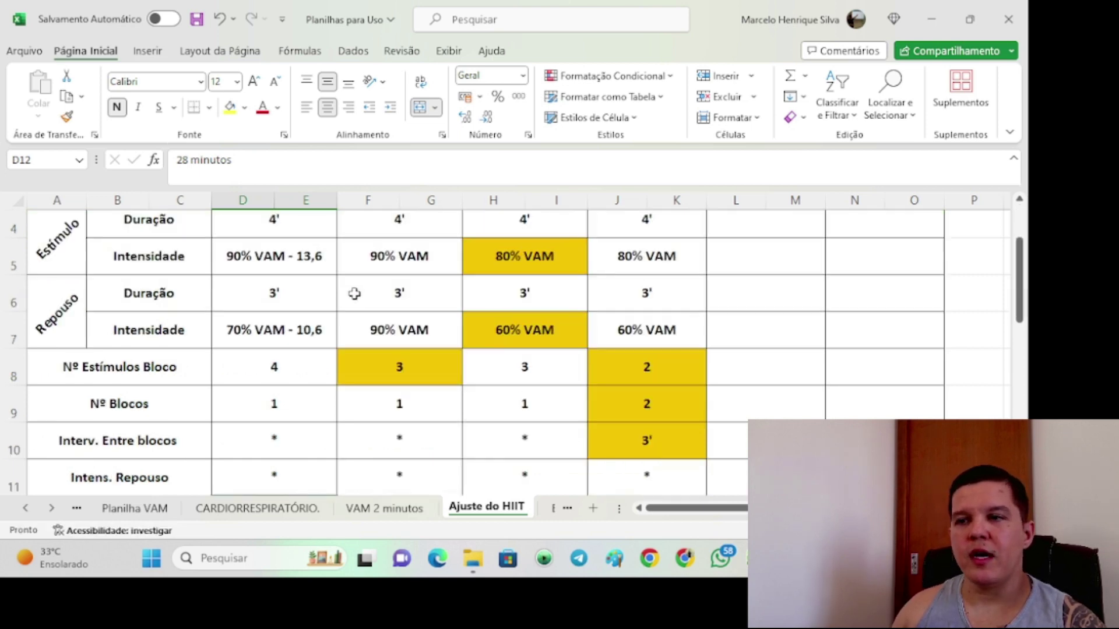
left_click(246, 381)
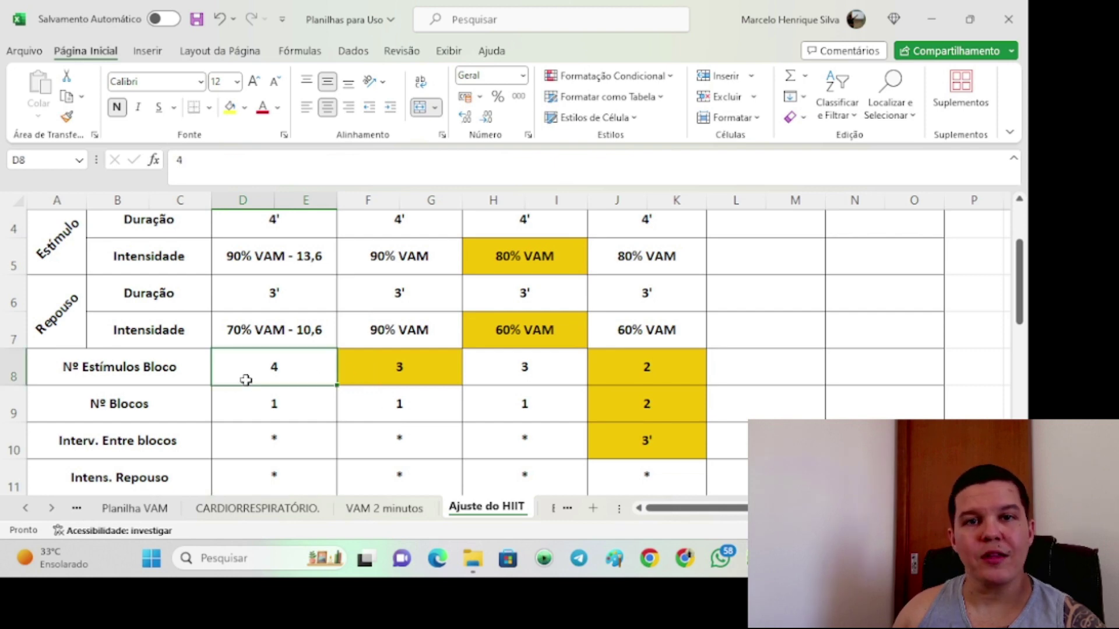
left_click(367, 367)
scroll(367, 367, "up", 1)
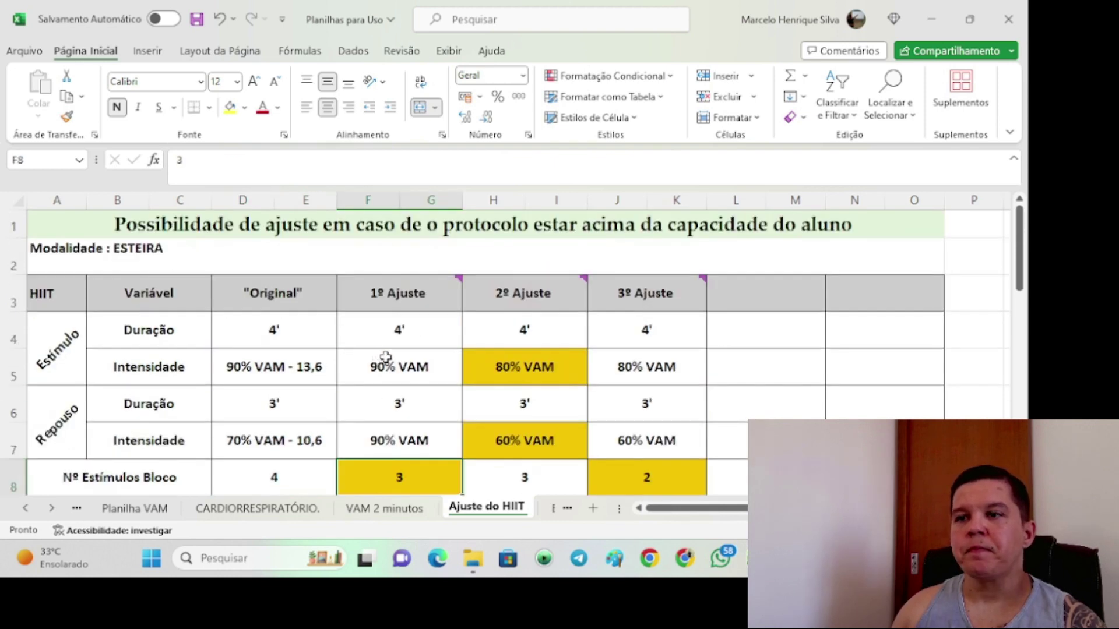
Step: Copy the "Original" stimulus intensity (90% VAM - 13,6) and rest intensity (70% VAM - 10,6) into the matching 1º Ajuste cells
left_click(309, 366)
key("ctrl+c")
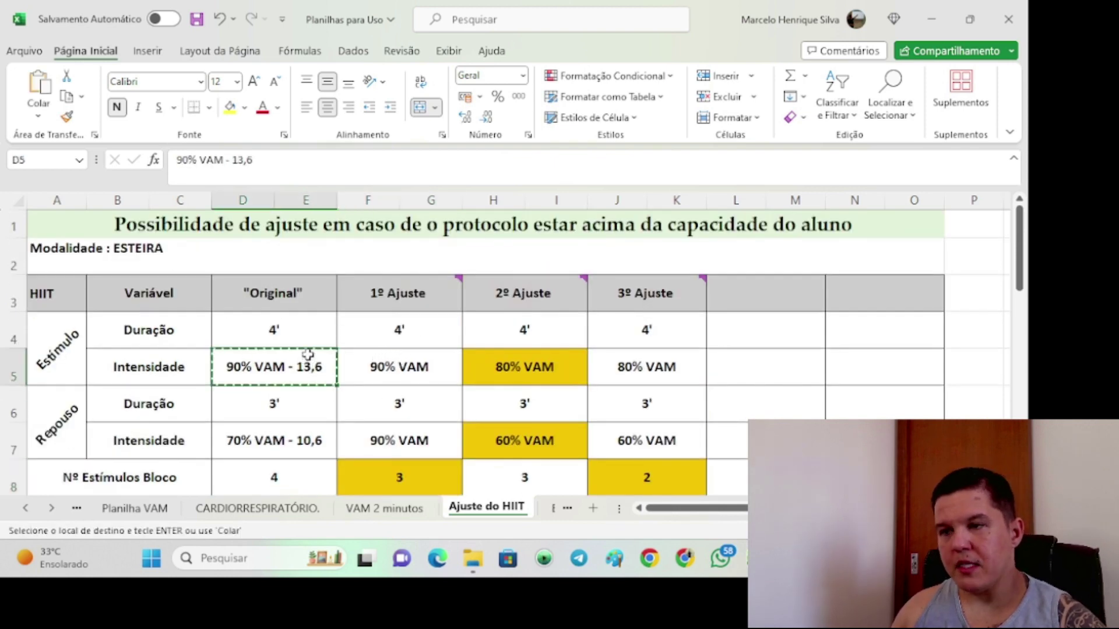
left_click(373, 366)
key("ctrl+v")
left_click(268, 441)
key("ctrl+c")
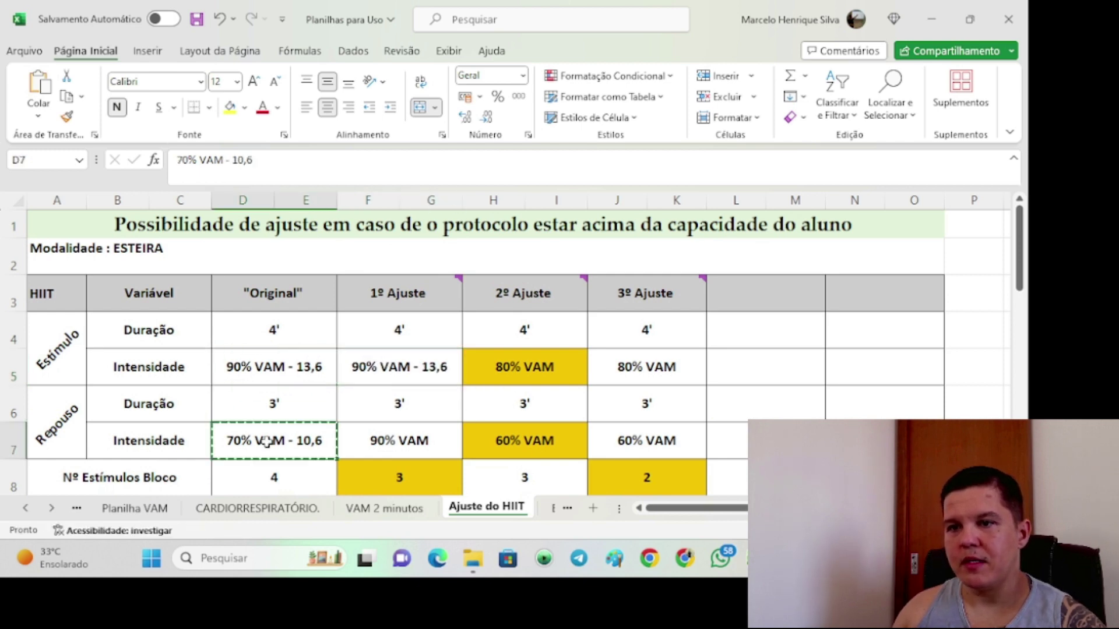
left_click(386, 438)
key("ctrl+v")
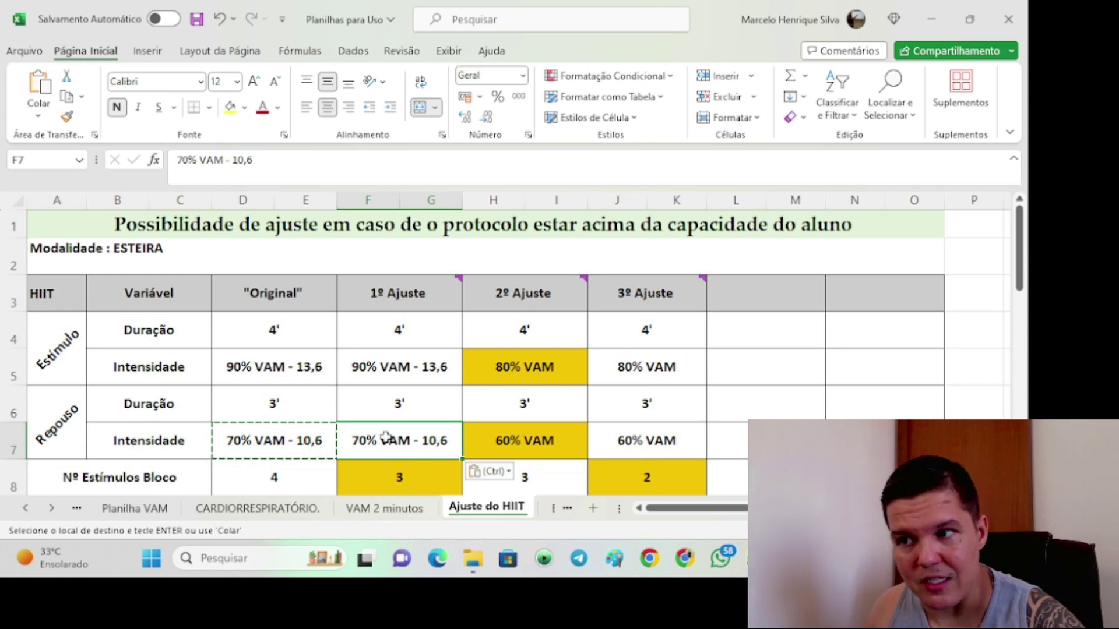
Step: Examine the 1º Ajuste column's number of stimuli, number of blocks and total time
scroll(387, 437, "down", 1)
left_click(384, 417)
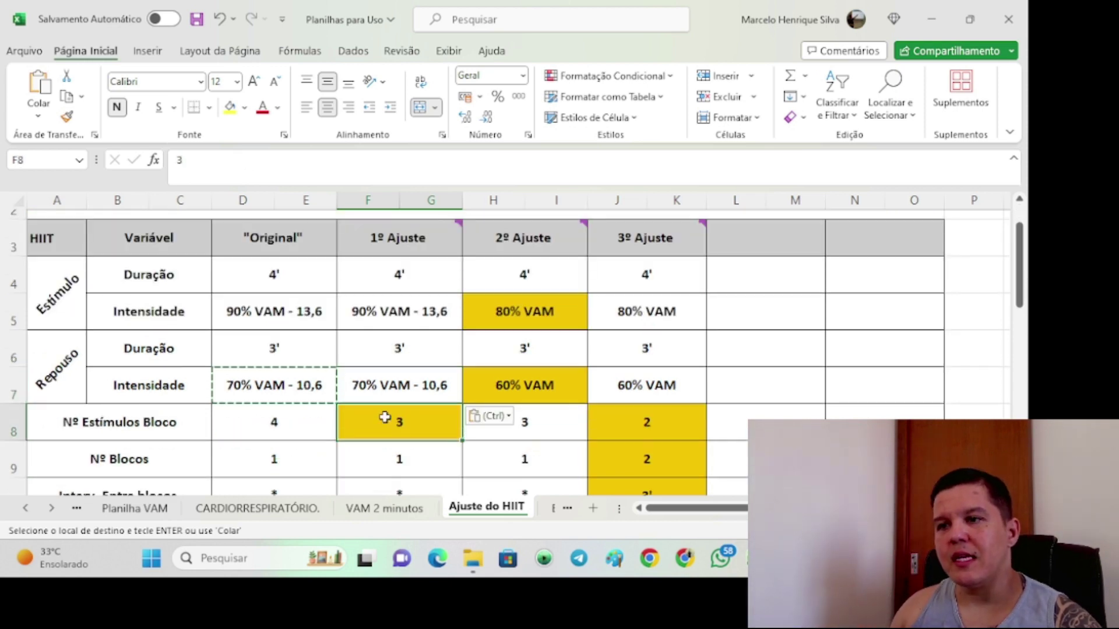
left_click(384, 477)
scroll(386, 466, "down", 2)
left_click(393, 460)
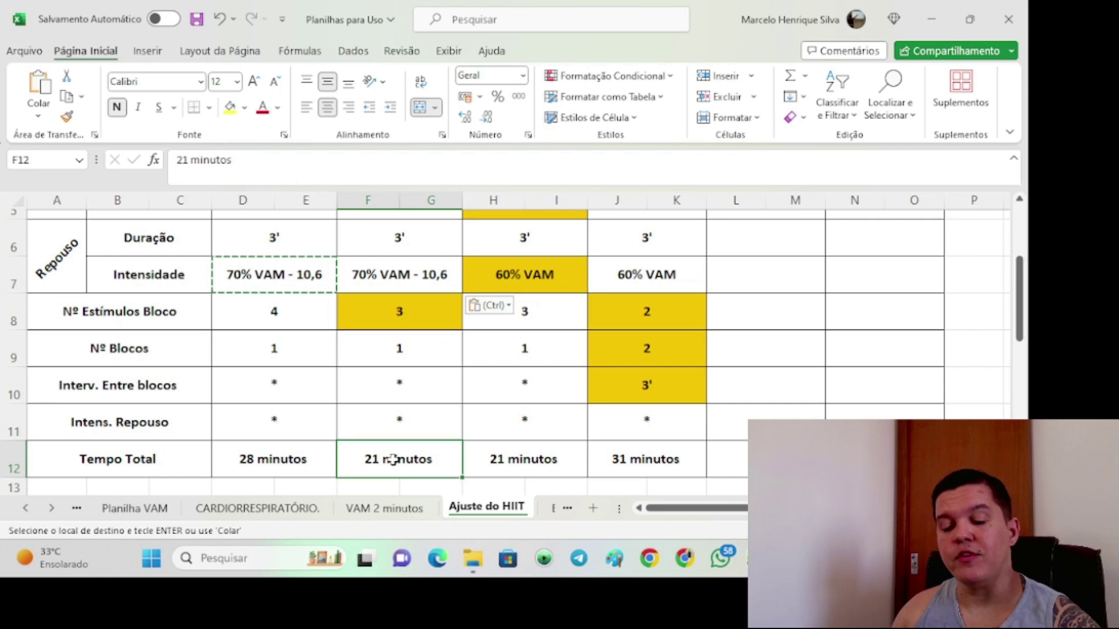
key("Escape")
scroll(439, 448, "up", 2)
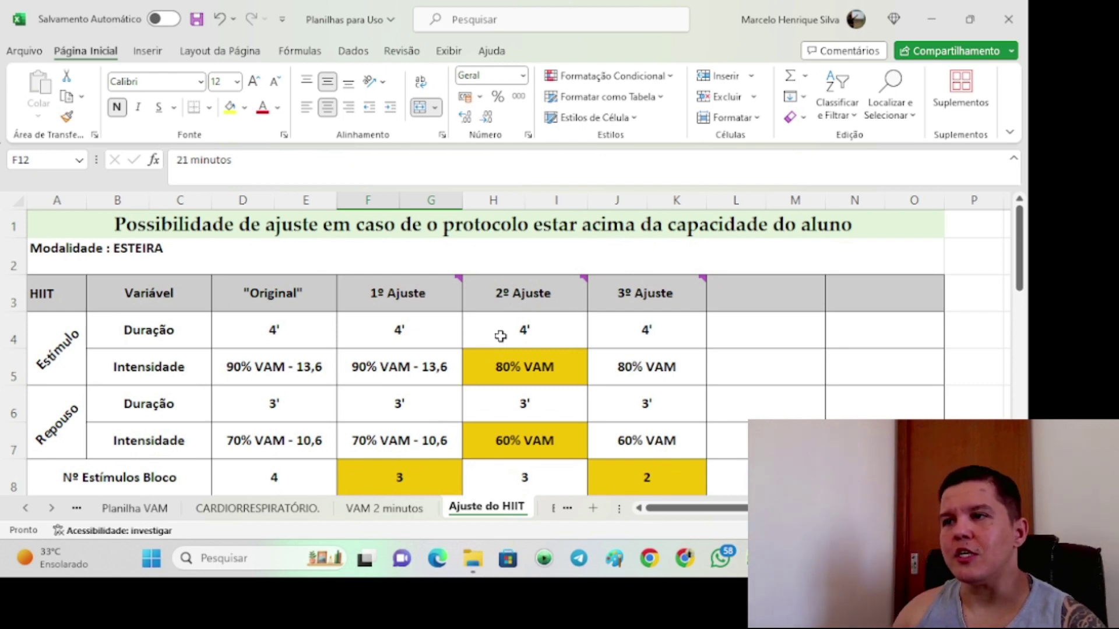
Step: Read the 2º Ajuste comment, check the 80% speed in the VAM 2 minutos sheet, and extend that column's stimulus intensity to 80% VAM - 12,1
mouse_move(515, 298)
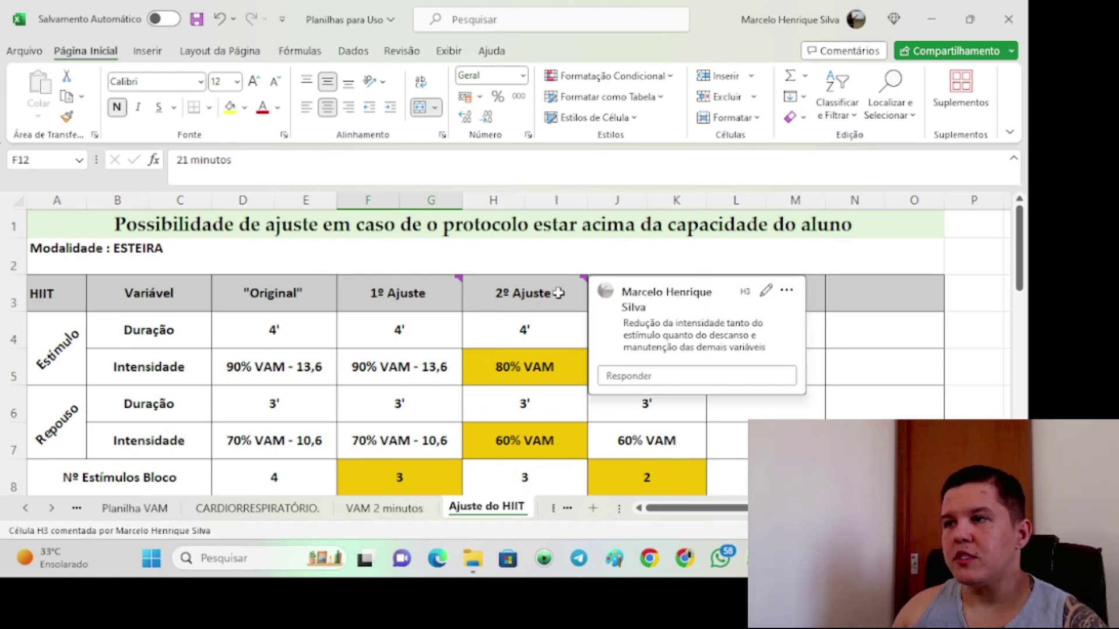
left_click(528, 373)
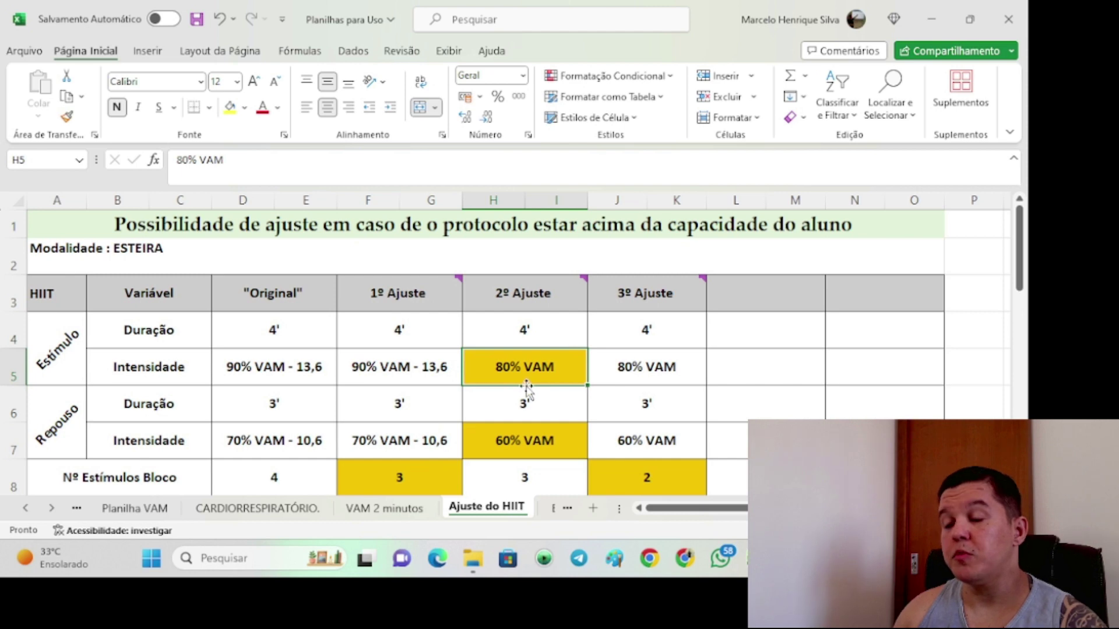
left_click(378, 509)
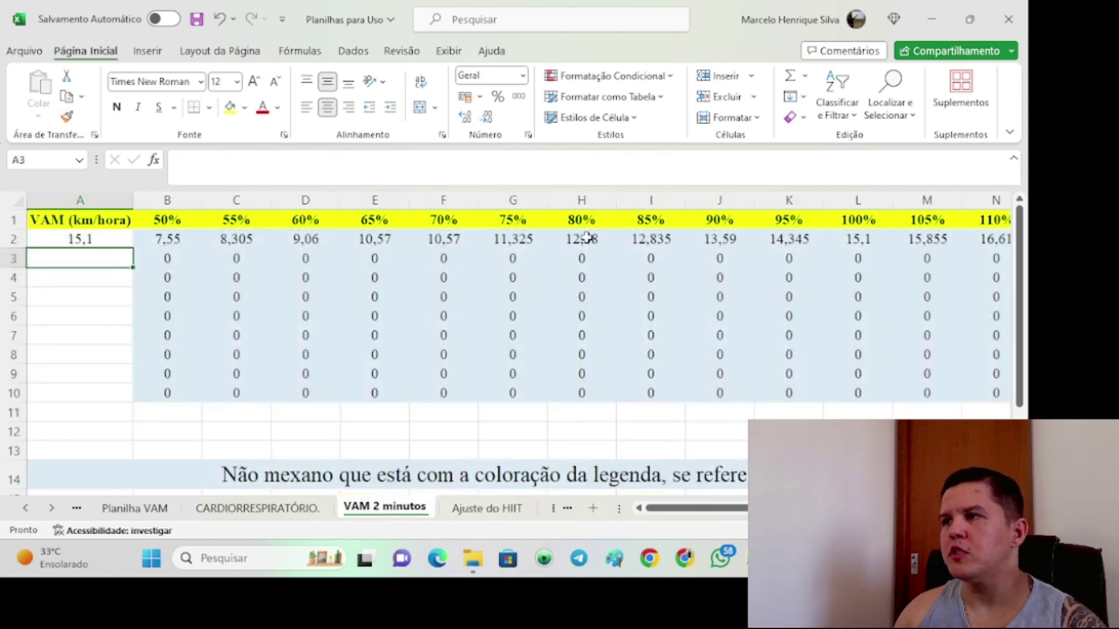
left_click(486, 507)
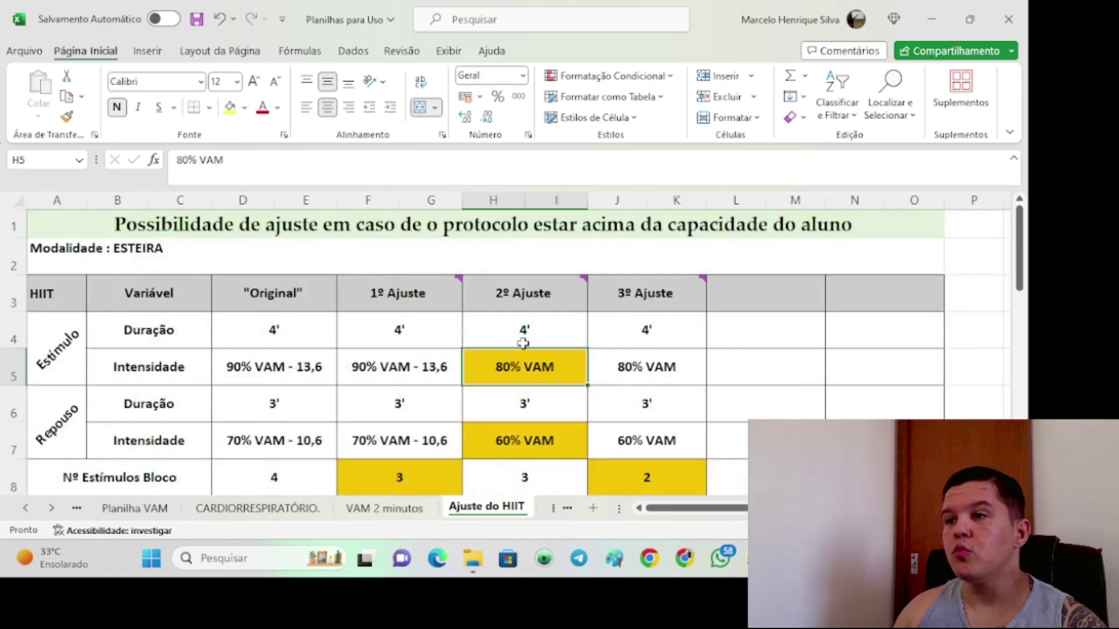
double_click(559, 366)
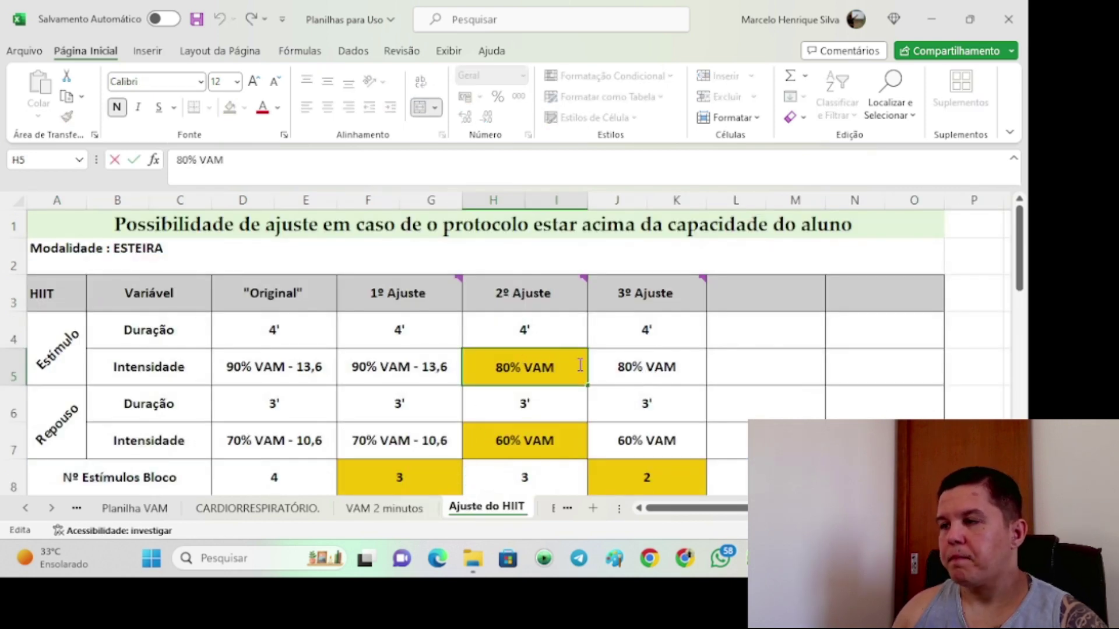
type("- 12,1")
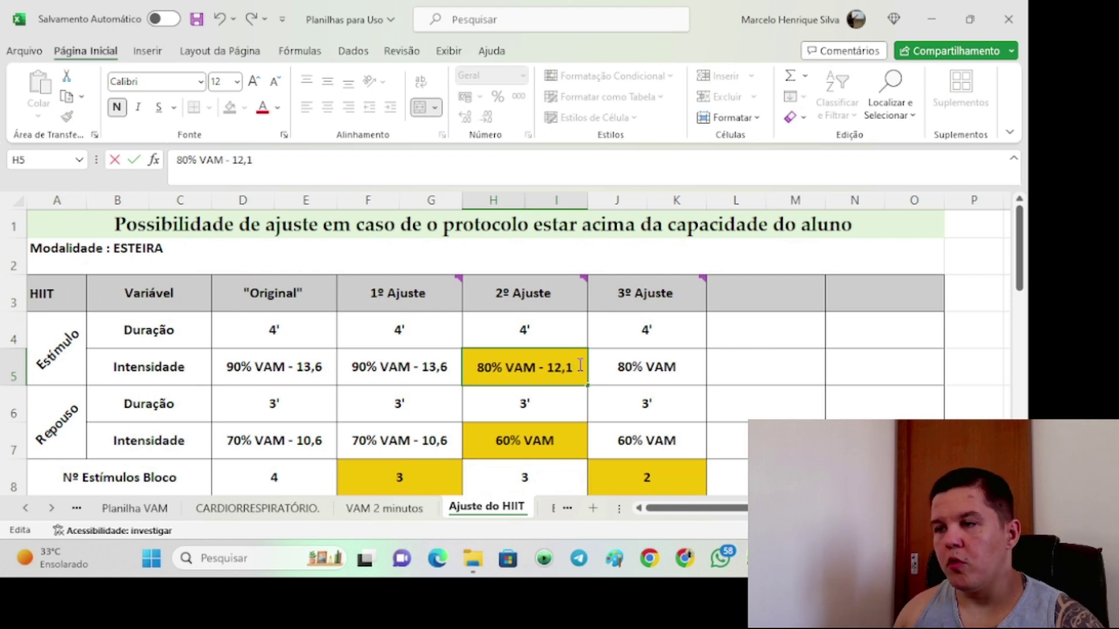
key("Return")
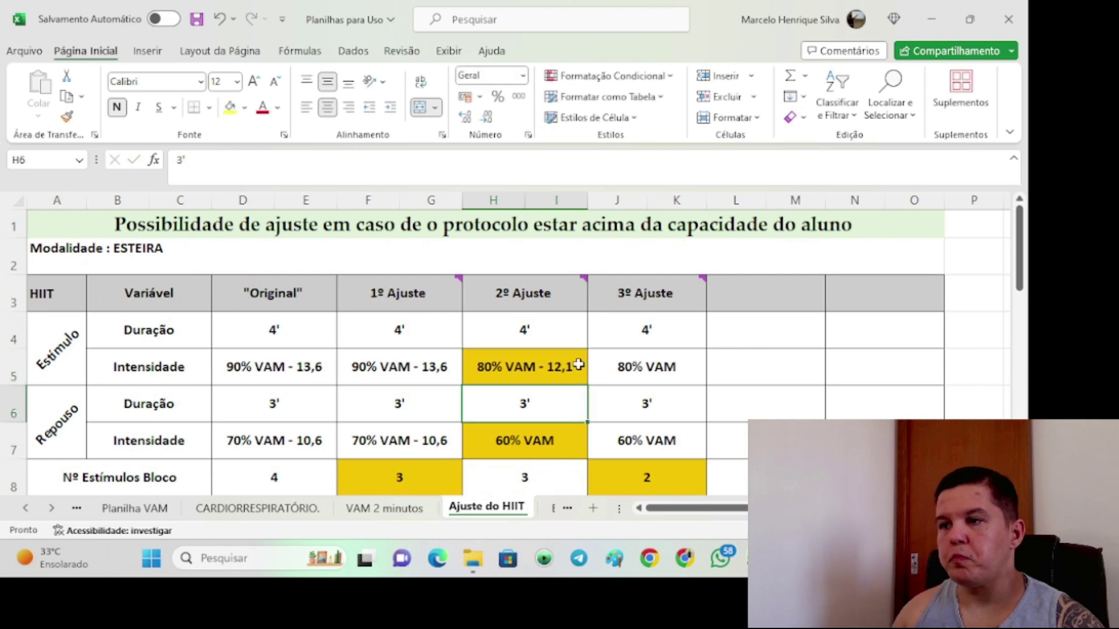
Step: Check the 60% speed in the VAM 2 minutos sheet and extend the 2º Ajuste rest intensity to read 60% VAM - 9,1
left_click(548, 437)
left_click(408, 512)
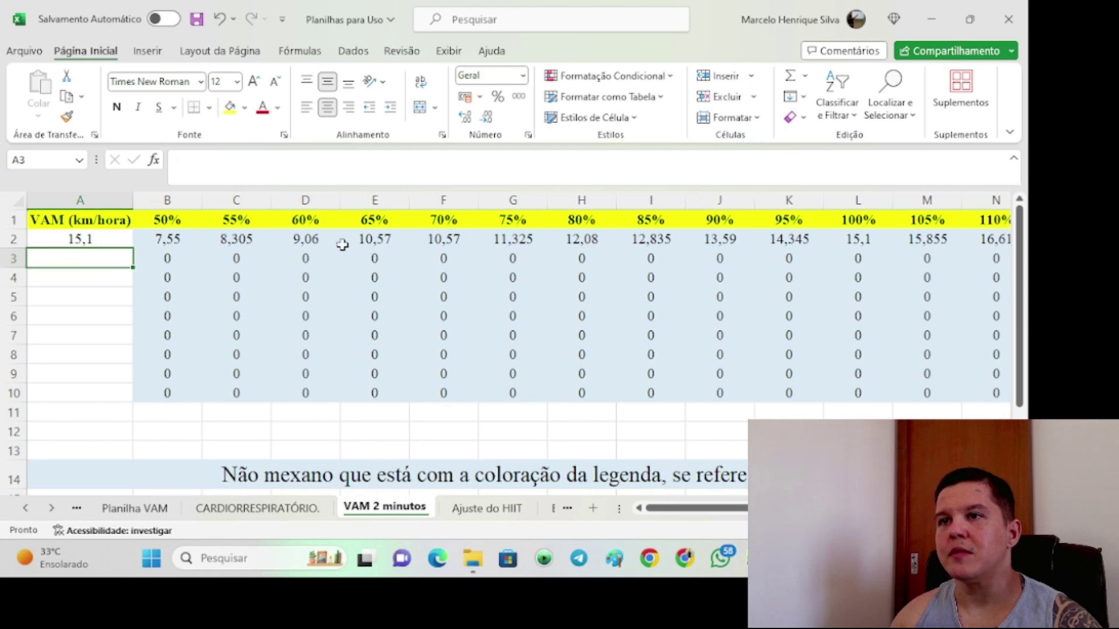
left_click(481, 507)
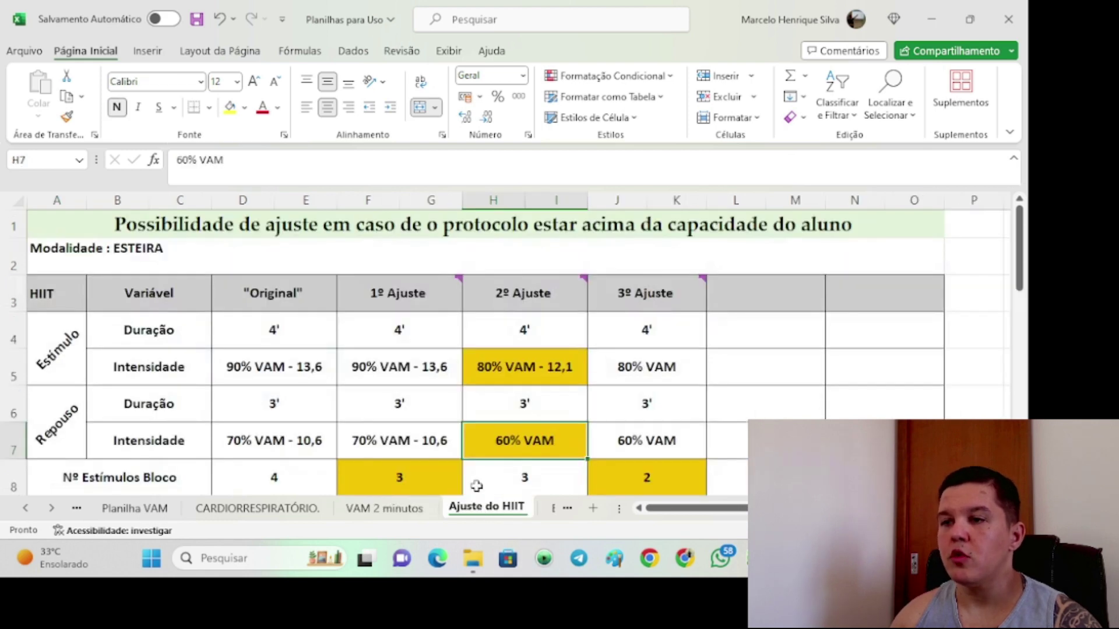
double_click(570, 441)
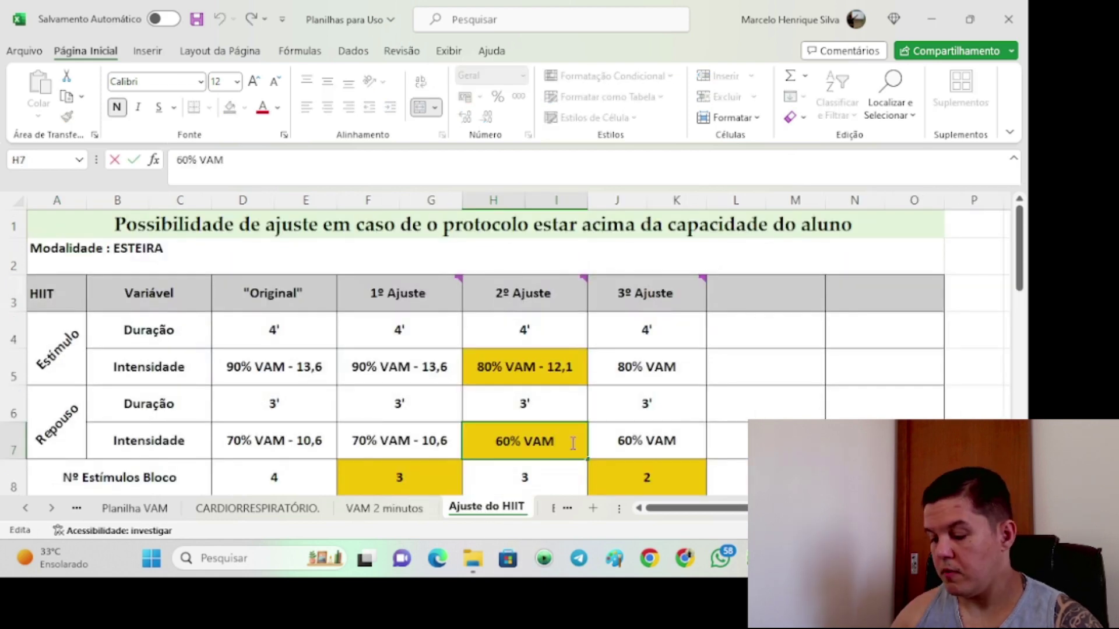
type("- 9,1")
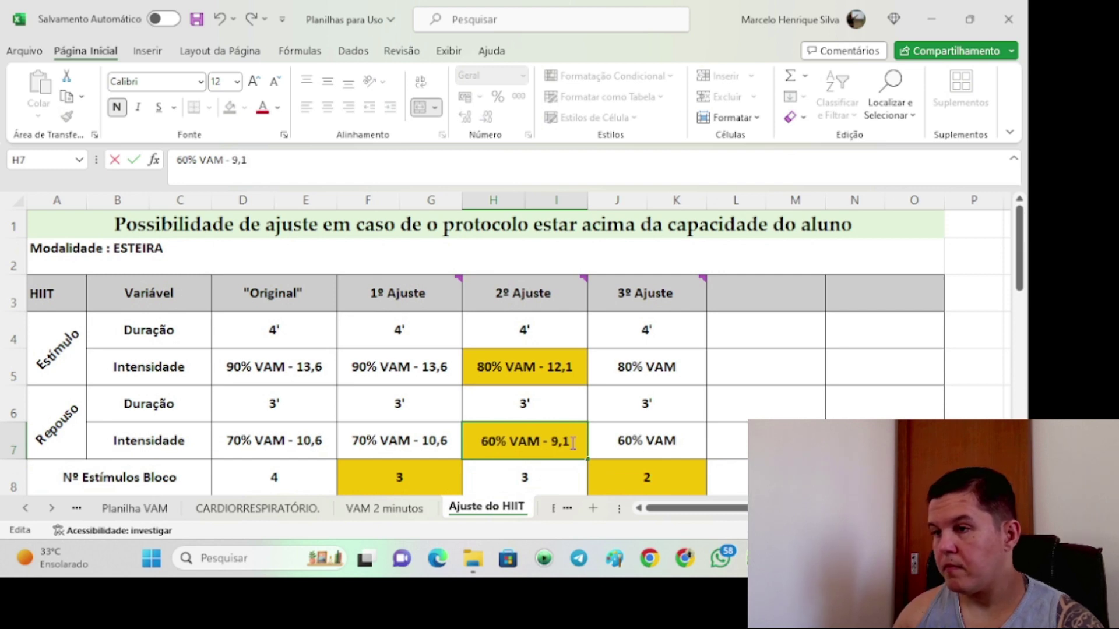
key("Return")
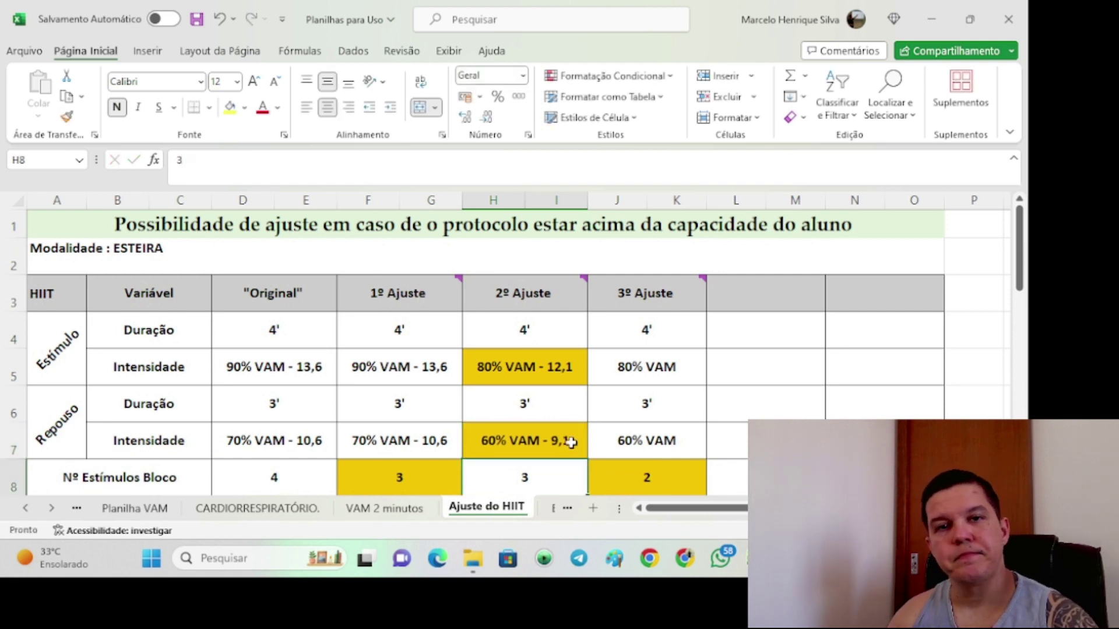
Step: Review the 2º Ajuste column from its heading through its intensities, stimuli, blocks and total time
scroll(543, 421, "down", 1)
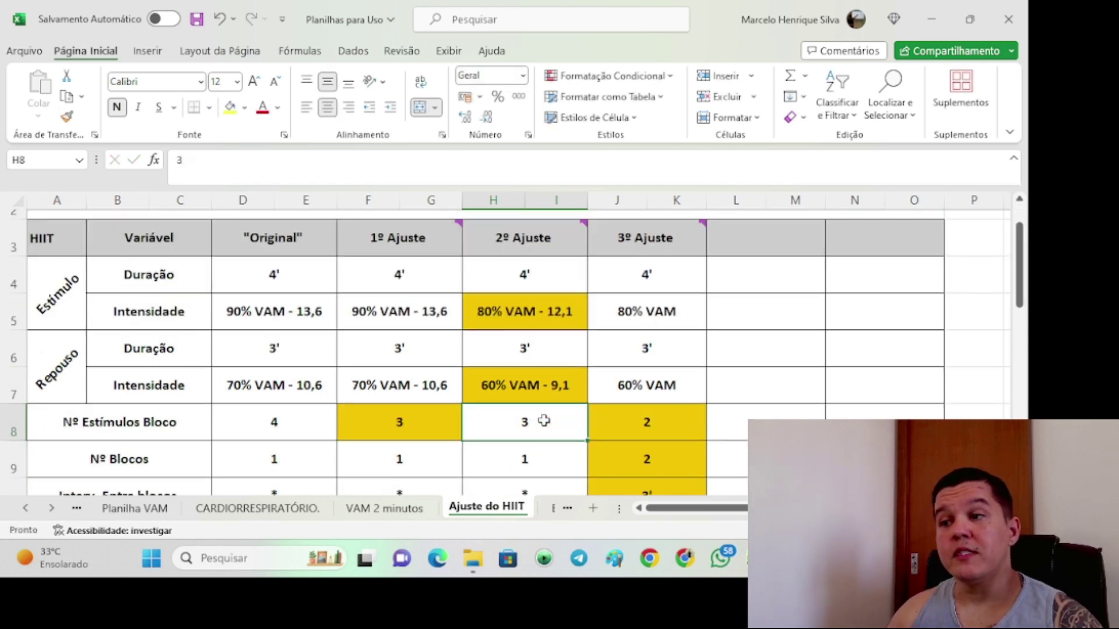
scroll(543, 421, "down", 1)
left_click(543, 415)
scroll(539, 425, "down", 1)
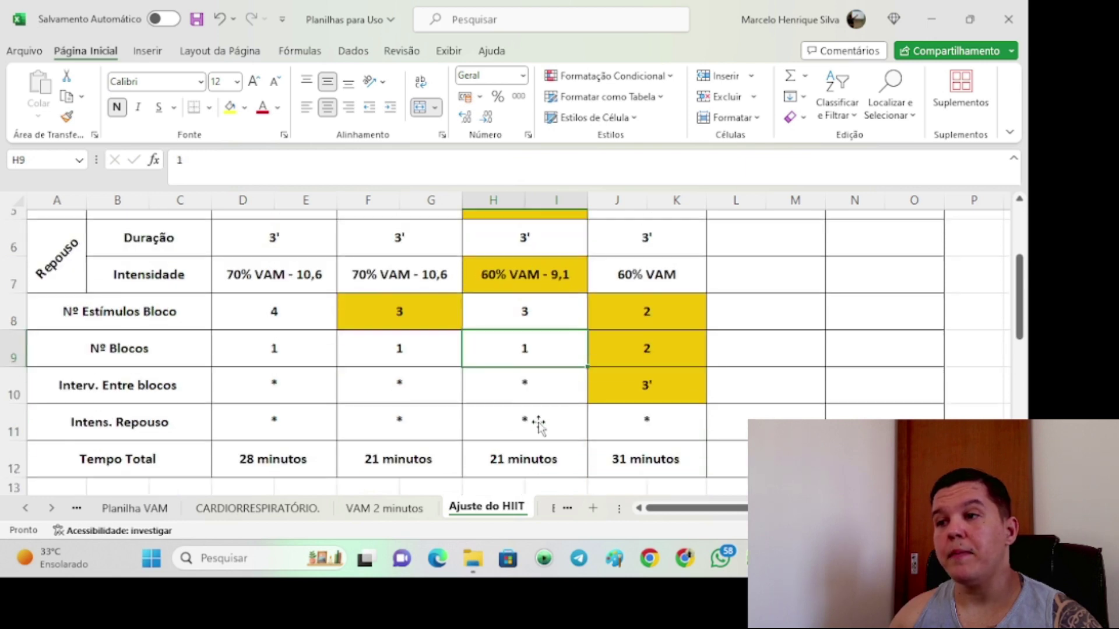
left_click(532, 463)
scroll(533, 467, "up", 3)
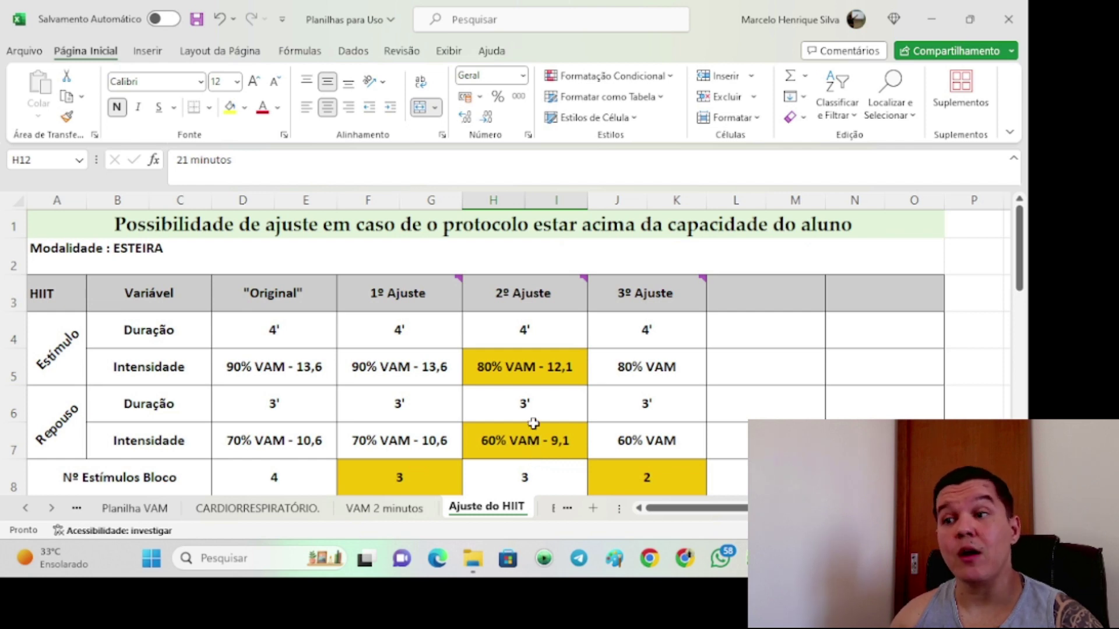
mouse_move(522, 279)
left_click_drag(522, 283, 502, 436)
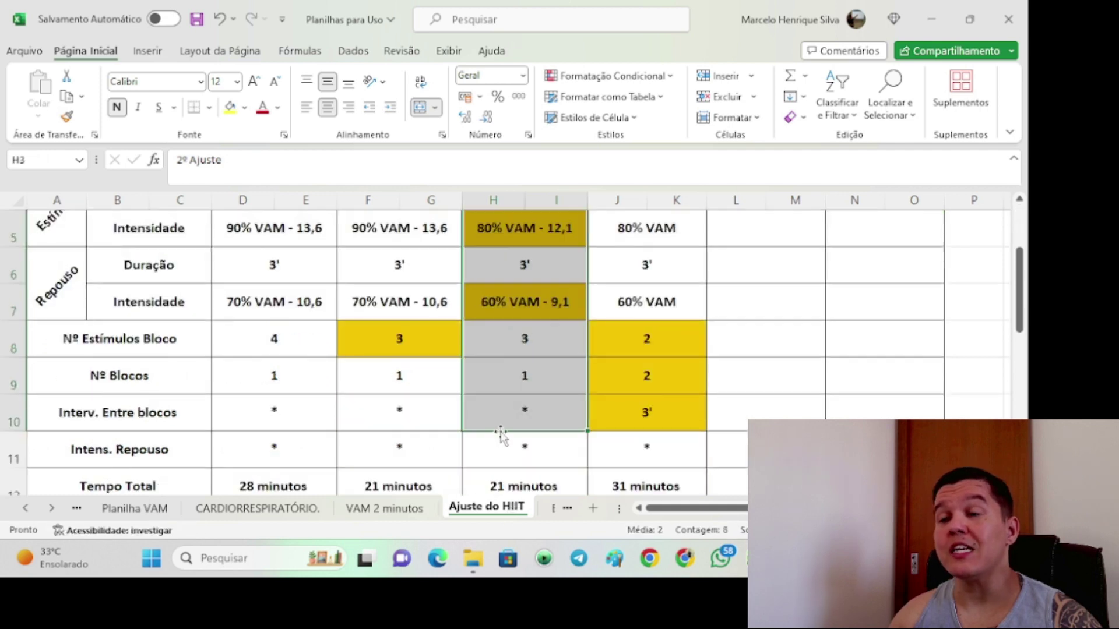
scroll(501, 435, "up", 1)
scroll(501, 435, "up", 1)
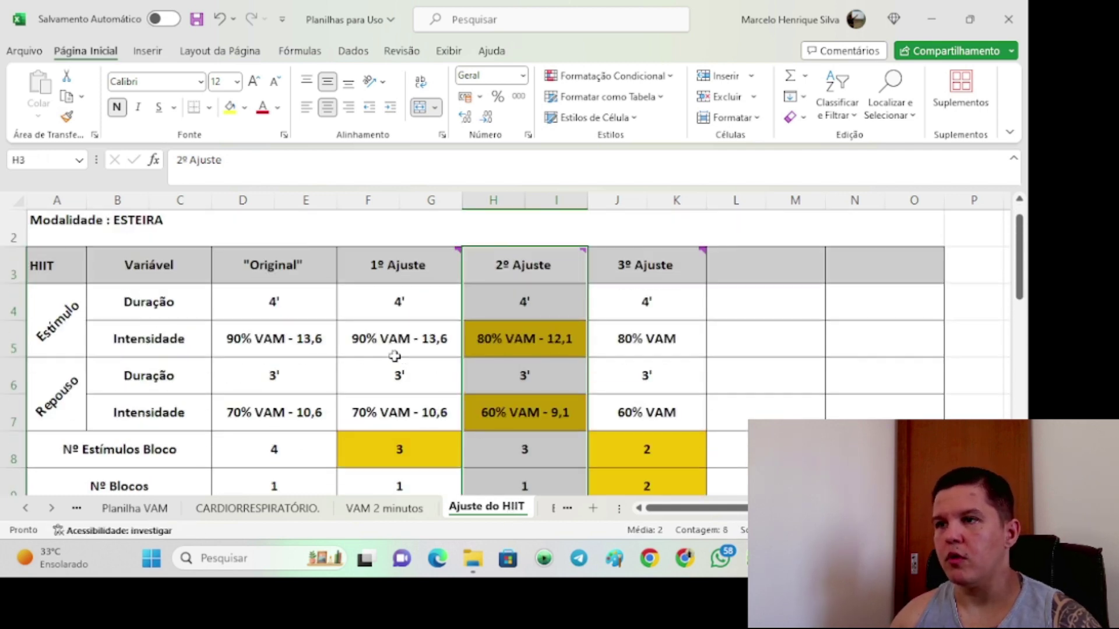
Step: Copy the 1º Ajuste cells from stimulus intensity to rest intensity into the same rows of the 3º Ajuste column
left_click(415, 330)
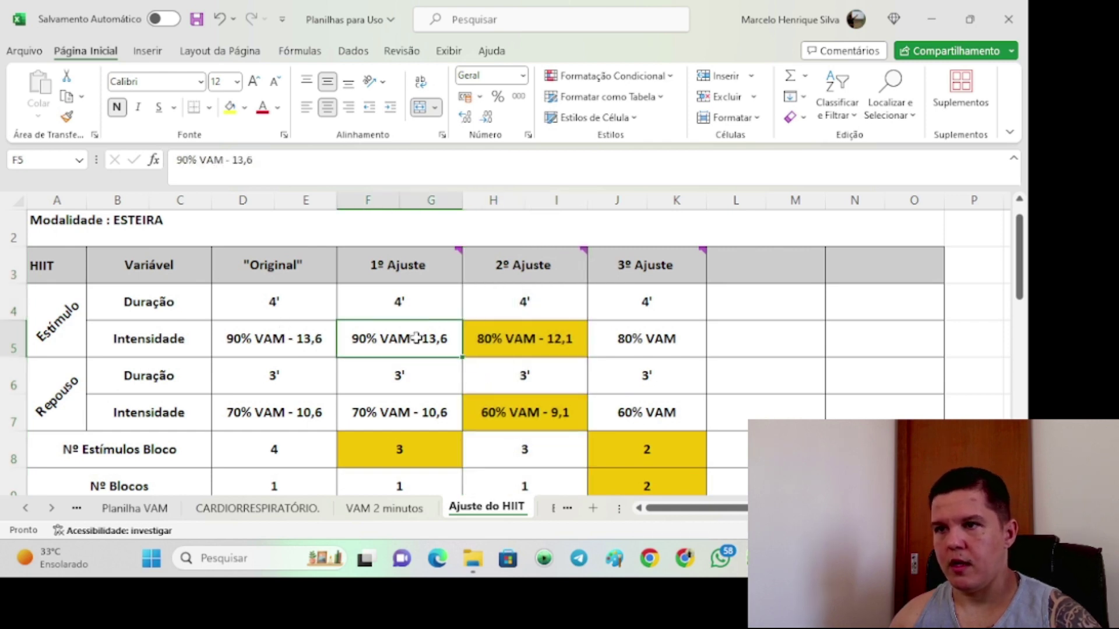
left_click_drag(416, 337, 418, 413)
key("ctrl+c")
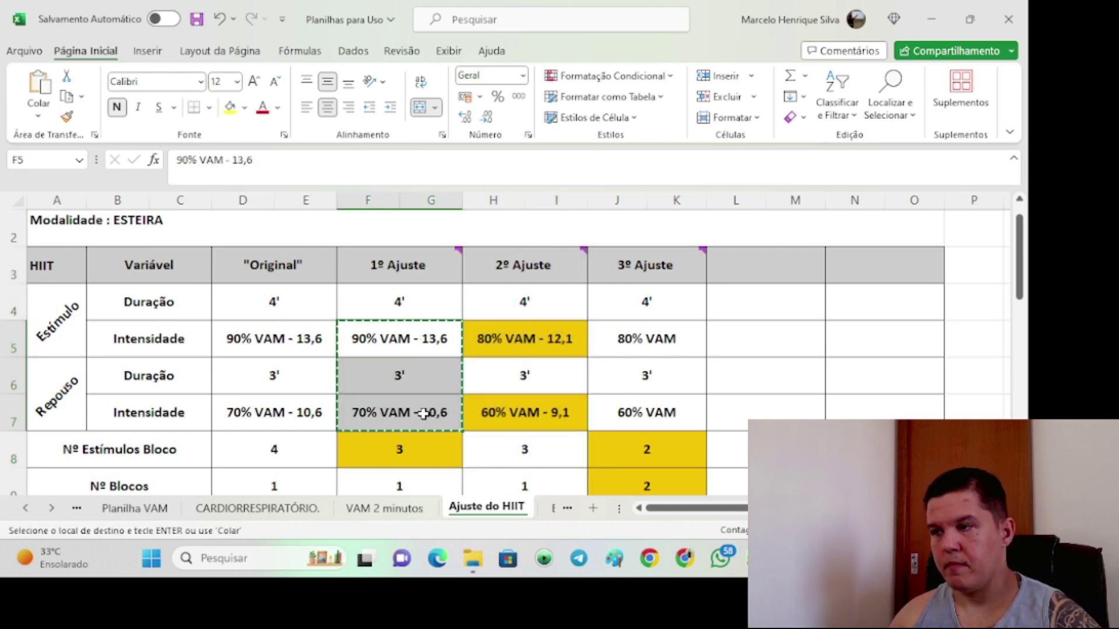
left_click(670, 341)
key("ctrl+v")
key("Escape")
Step: Delete the comment thread on the 3º Ajuste heading and save the workbook
mouse_move(698, 257)
left_click(905, 262)
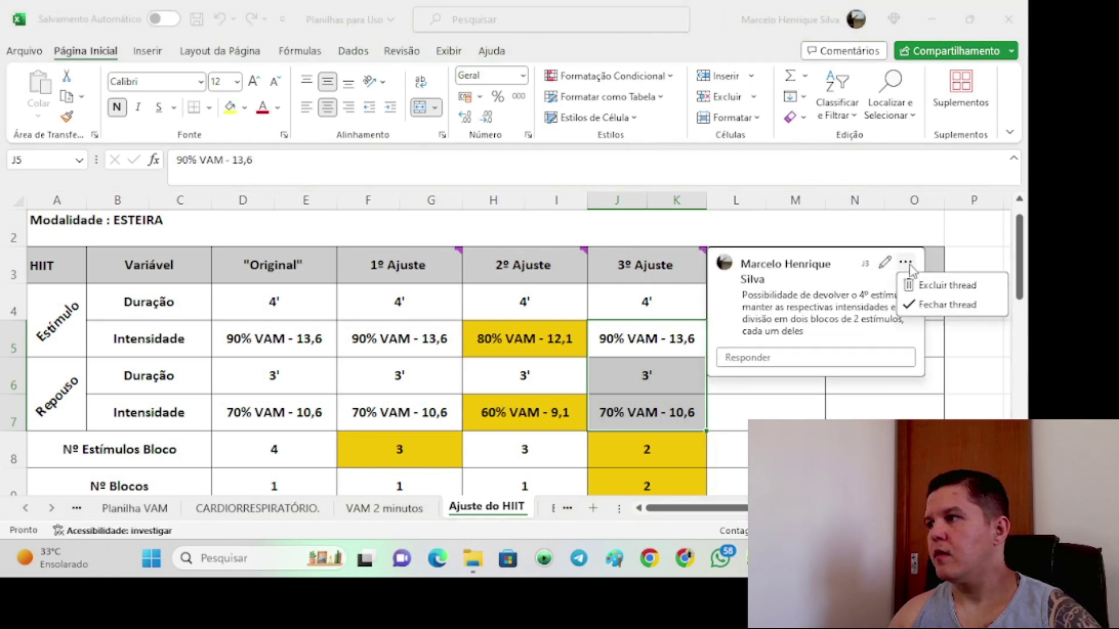
left_click(926, 296)
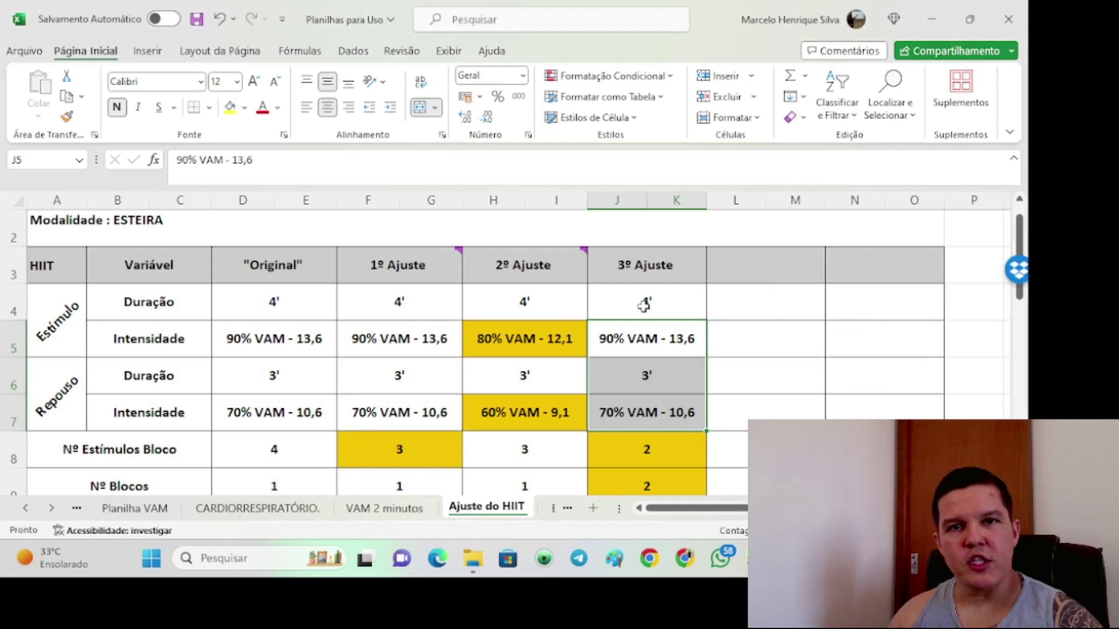
key("ctrl+s")
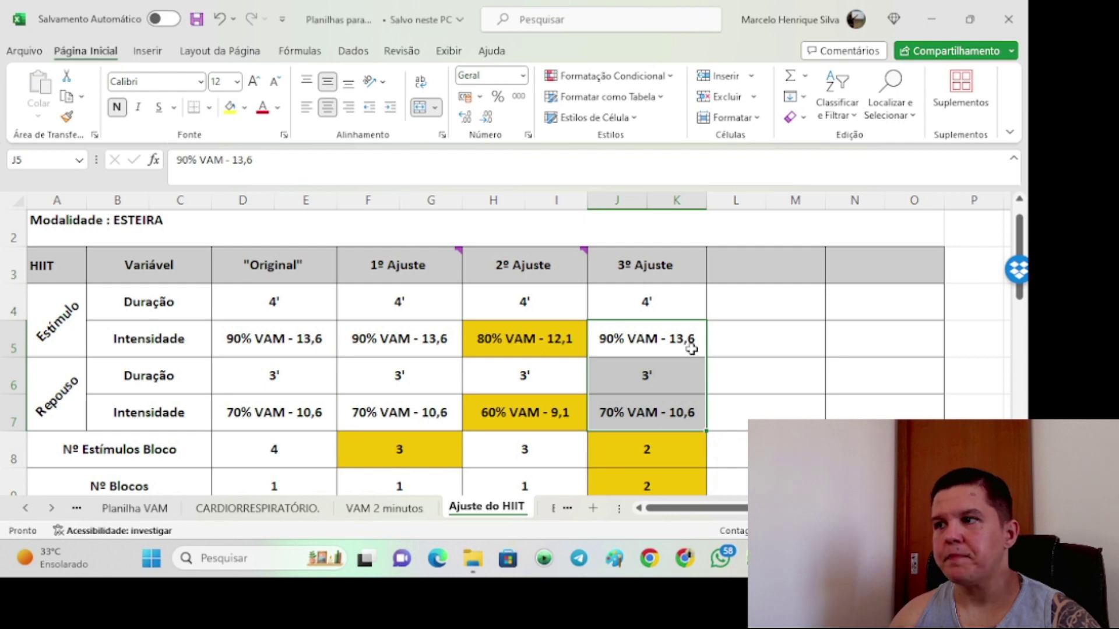
Step: Compare the 3º Ajuste intensities with the "Original" column's cells from stimulus intensity to rest intensity
left_click(691, 349)
left_click(311, 339)
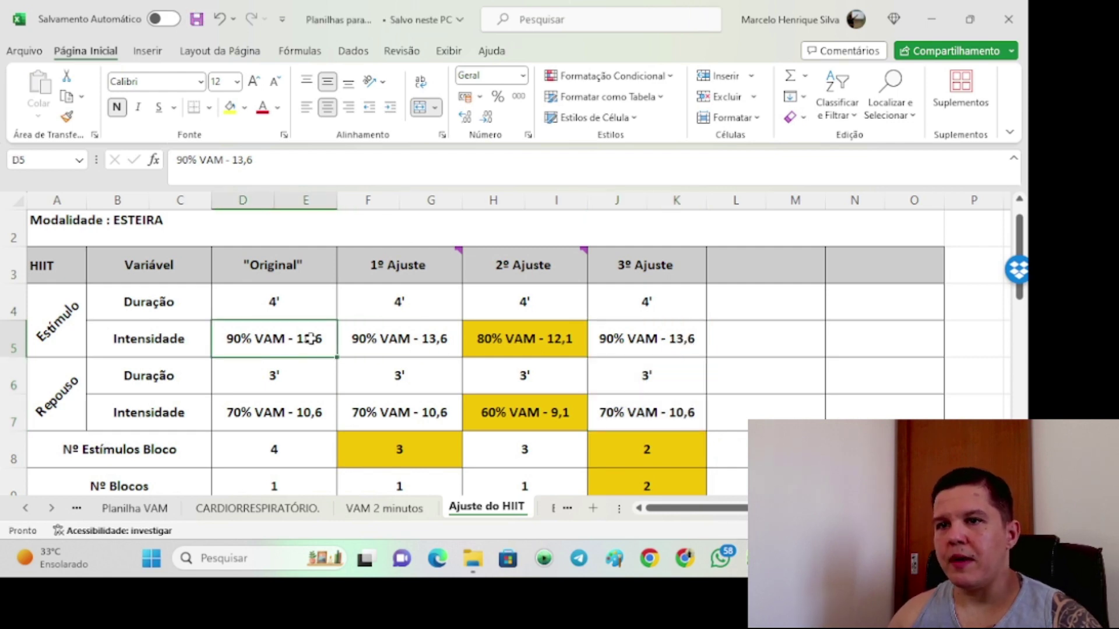
left_click_drag(311, 339, 290, 408)
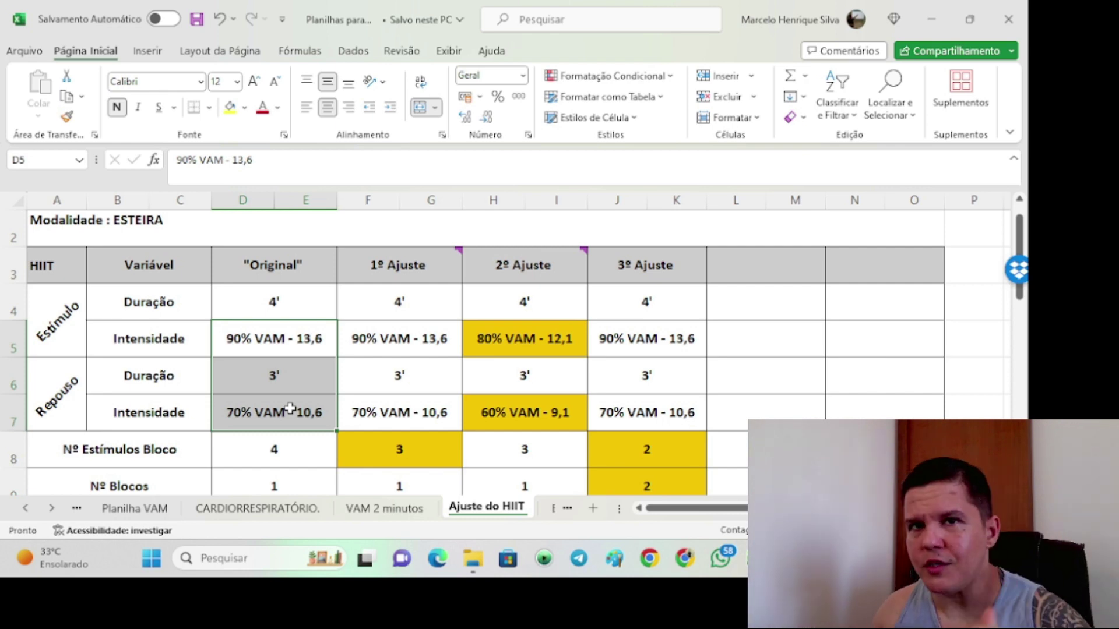
Step: Review the stimulus and rest durations and intensities in the 3º Ajuste column
left_click(674, 316)
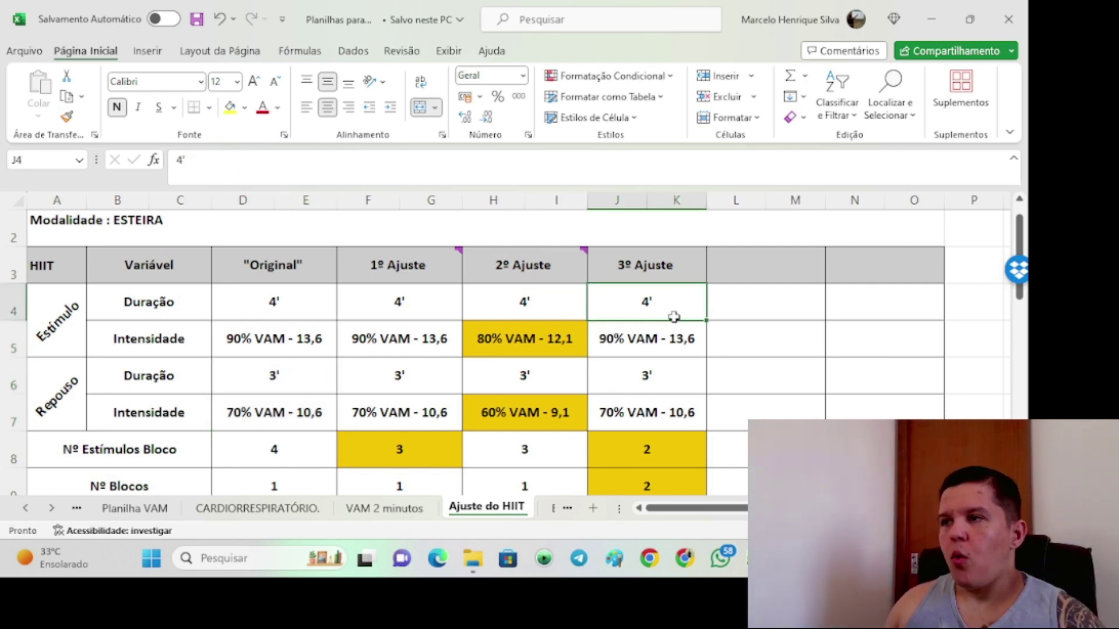
left_click(672, 339)
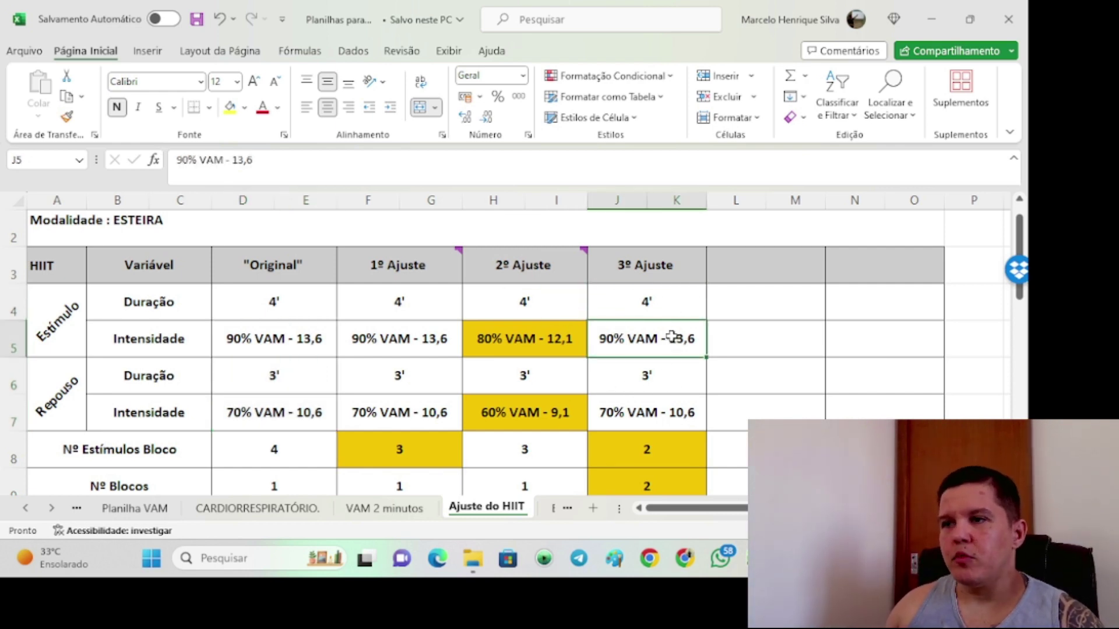
scroll(649, 339, "down", 1)
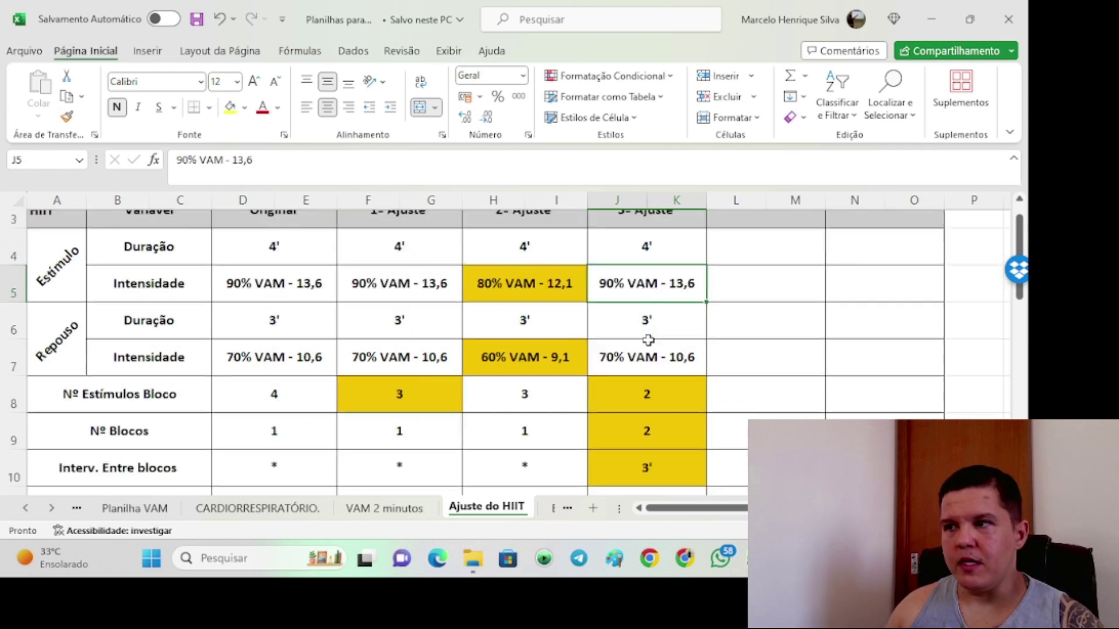
left_click(648, 322)
left_click(653, 360)
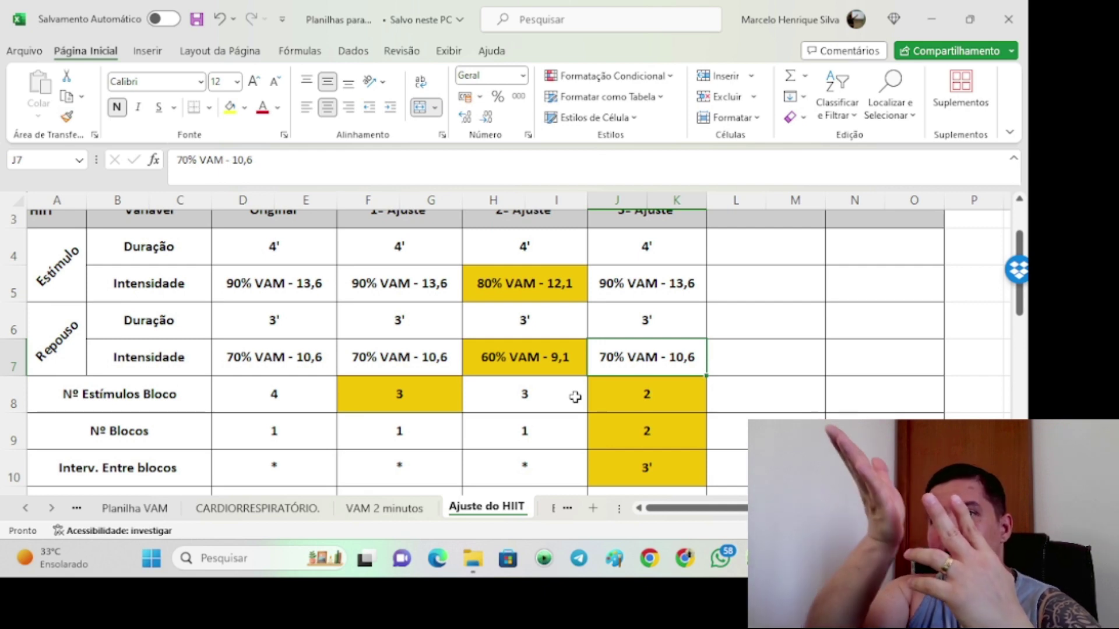
Step: Examine the 3º Ajuste stimuli per block, number of blocks and interval between blocks, and compare Tempo Total across all four protocols
double_click(621, 400)
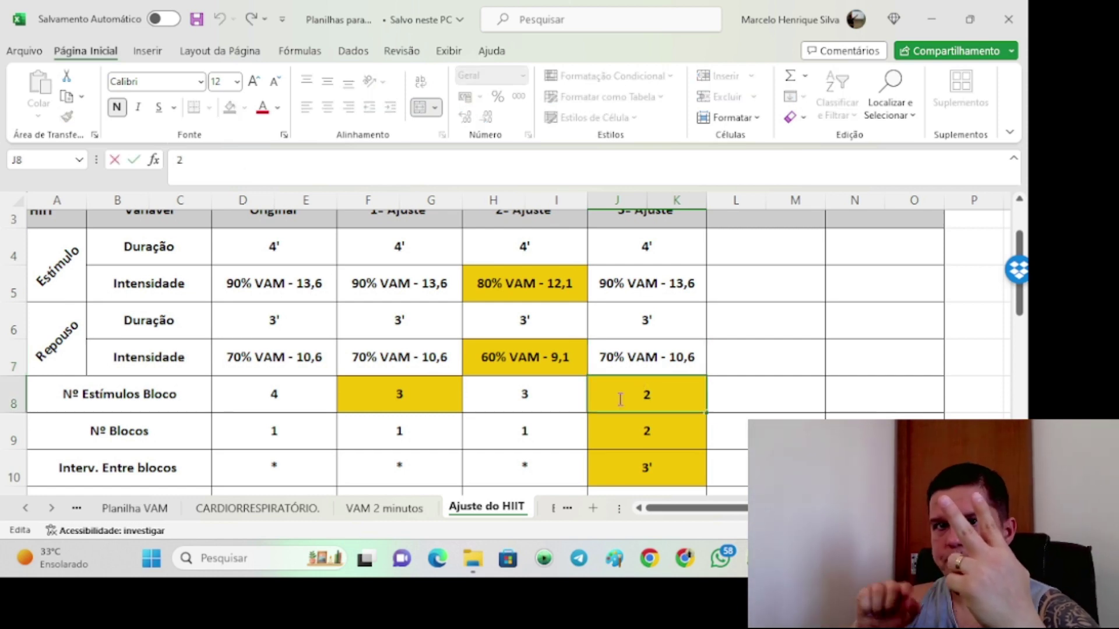
left_click(630, 436)
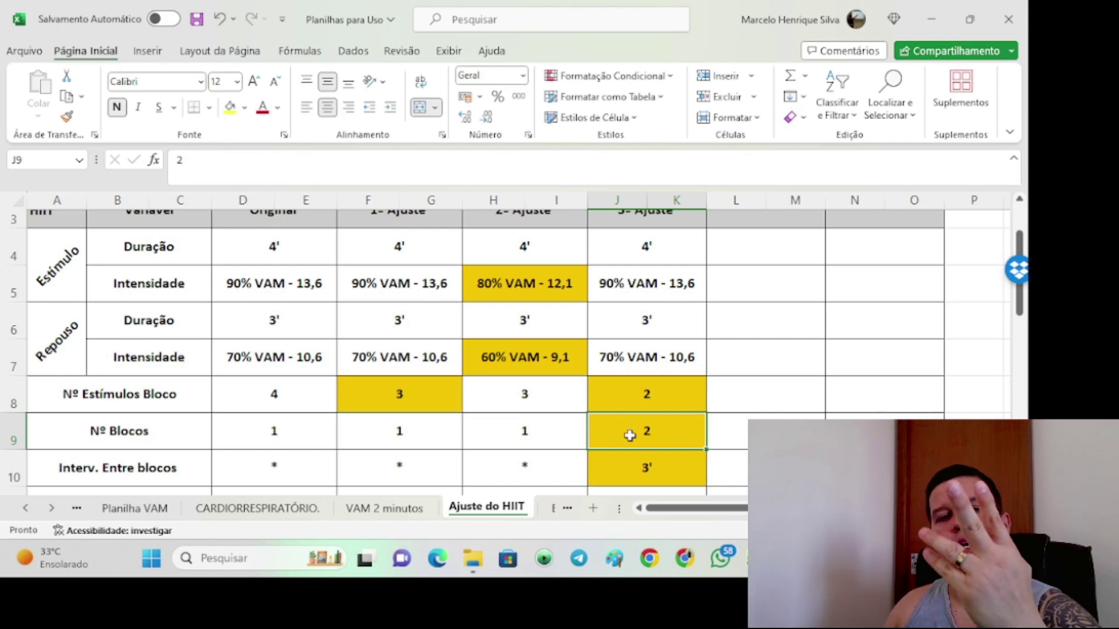
scroll(630, 436, "down", 1)
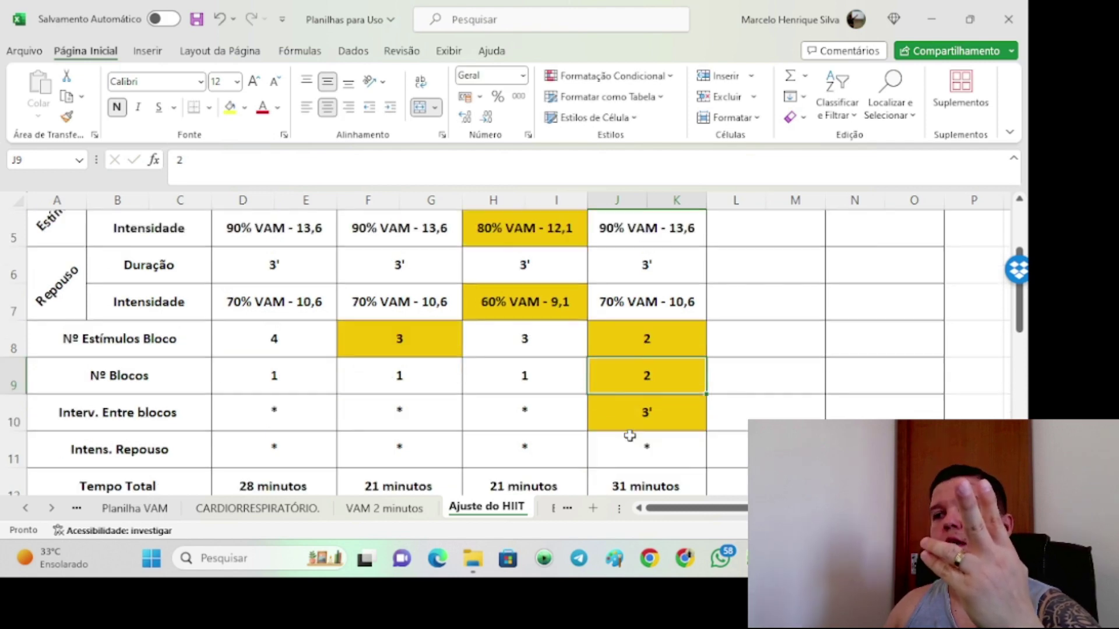
left_click(643, 407)
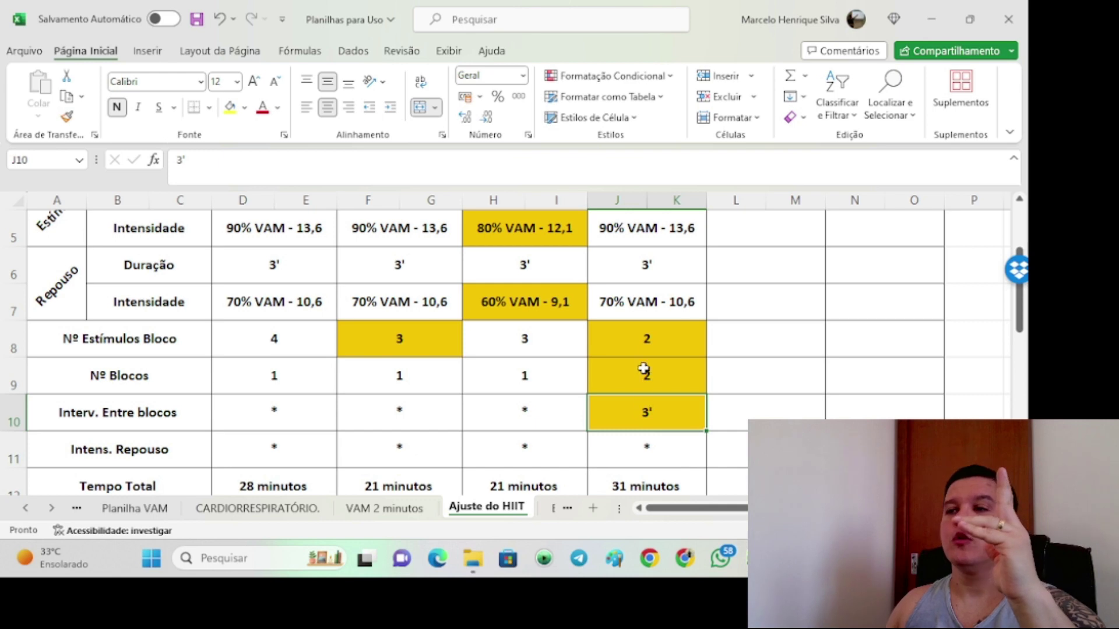
scroll(644, 379, "down", 1)
left_click(638, 385)
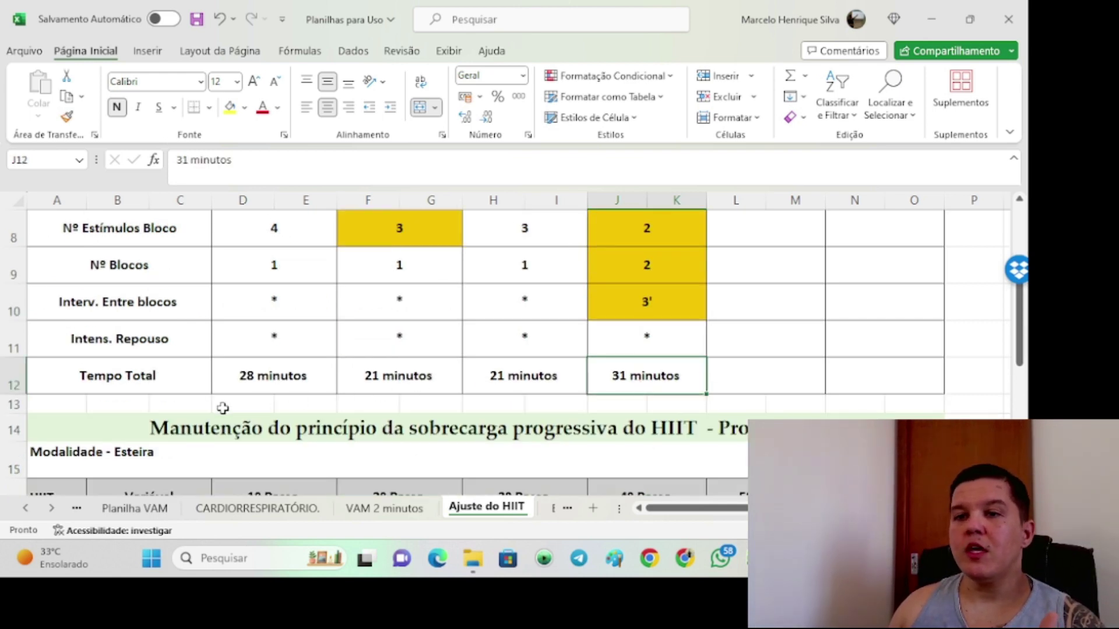
left_click_drag(175, 385, 651, 385)
scroll(647, 379, "up", 3)
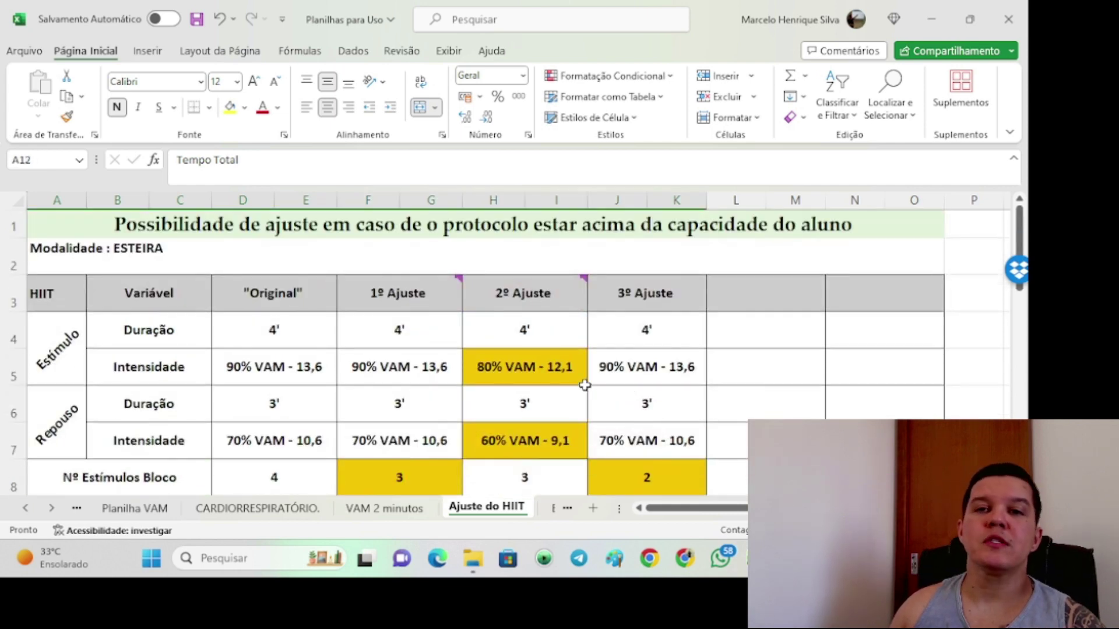
Step: Zoom out on the HIIT progression table and review the 1º Passo ratio, durations and intensities for stimulus and rest
scroll(584, 385, "down", 4)
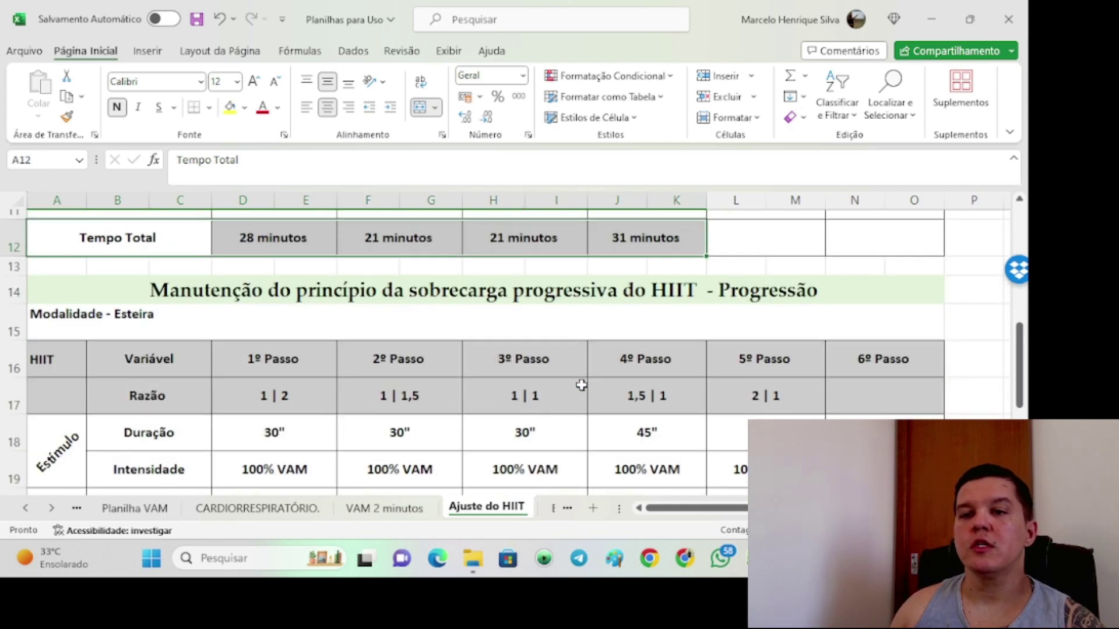
scroll(581, 386, "down", 2)
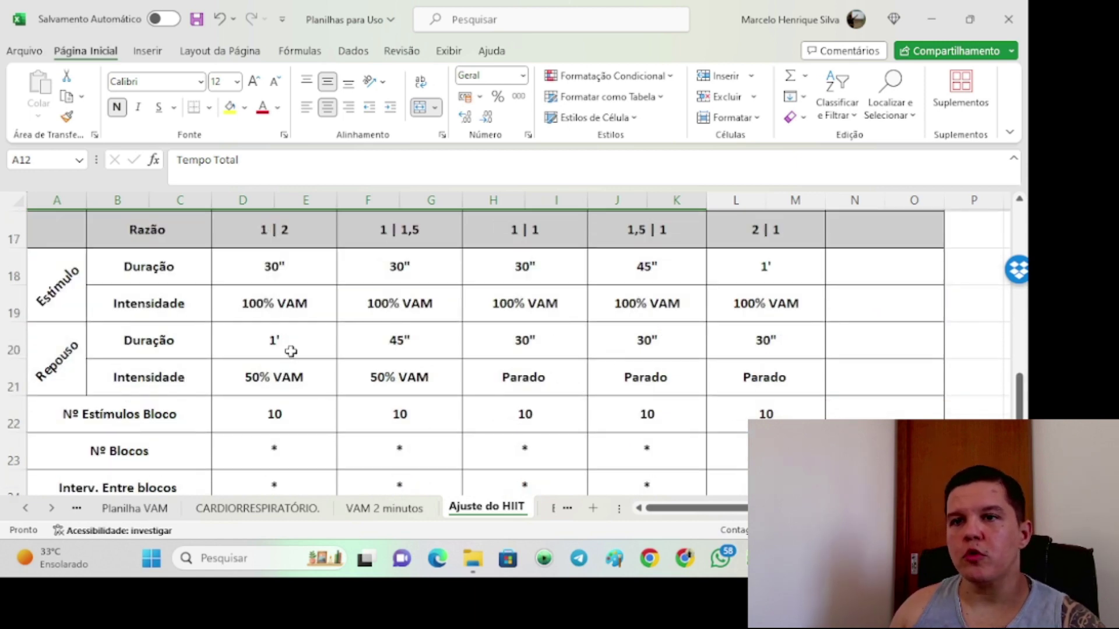
scroll(291, 351, "down", 1, "ctrl")
scroll(319, 350, "up", 1)
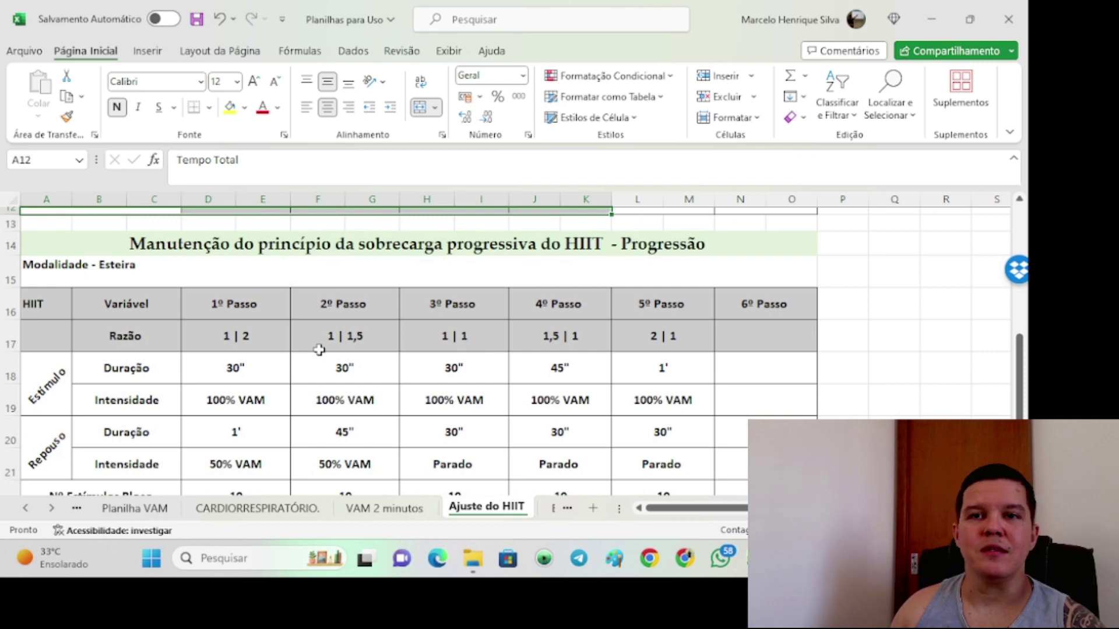
scroll(224, 312, "down", 1)
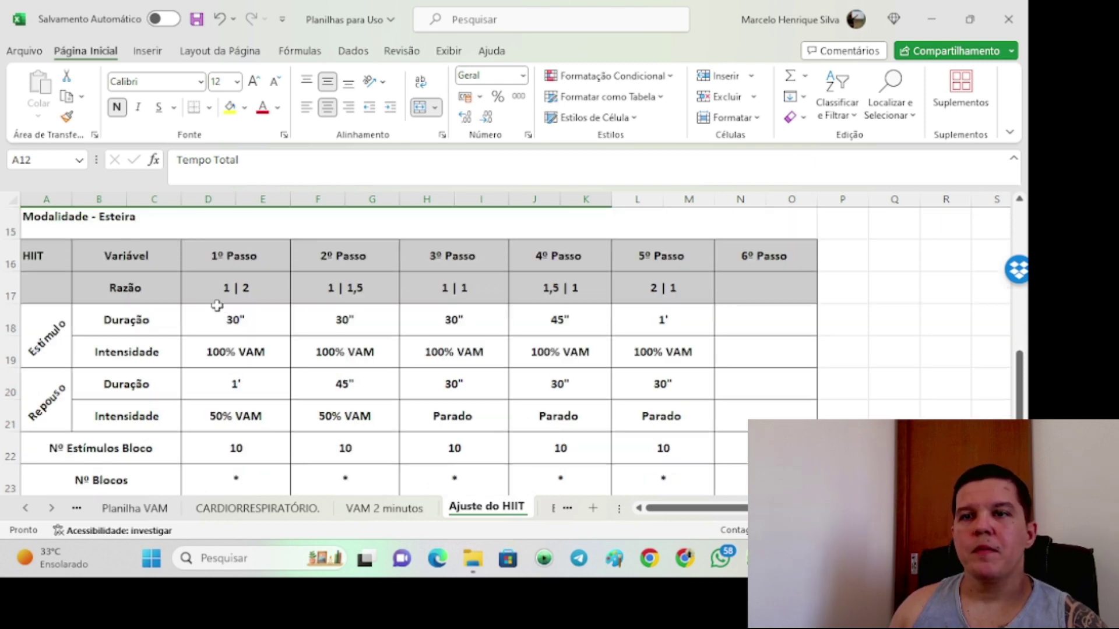
left_click(224, 291)
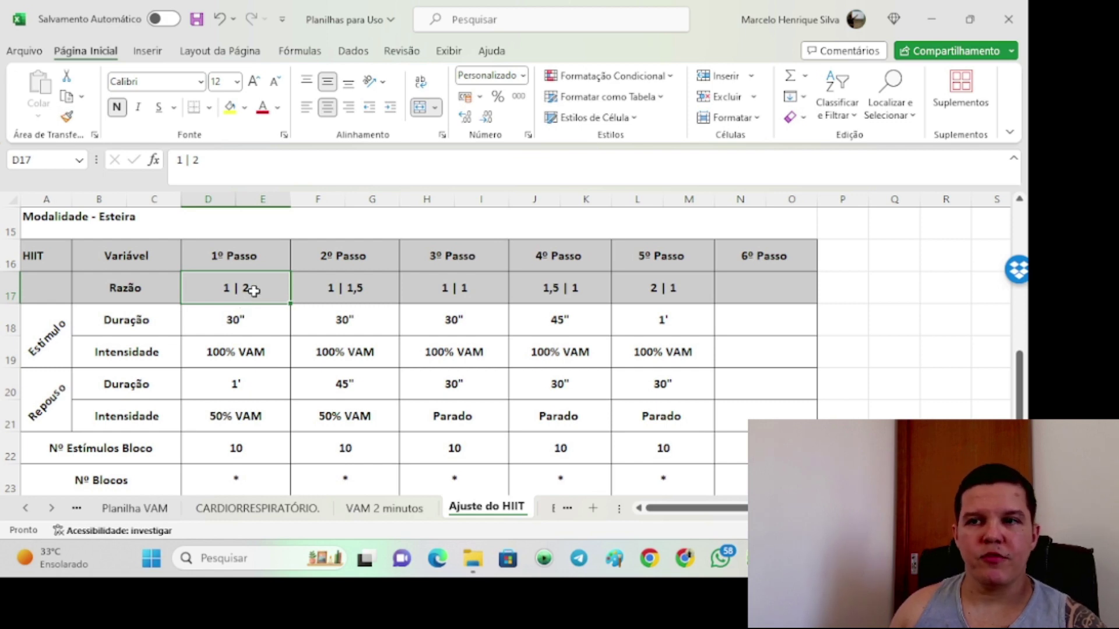
left_click(252, 318)
left_click(254, 353)
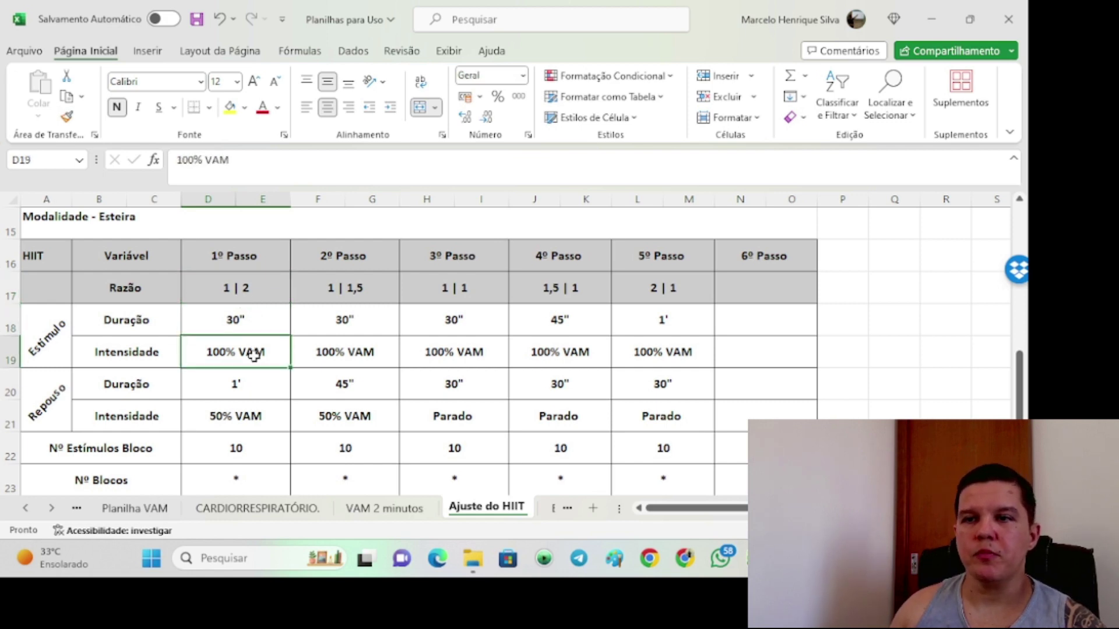
left_click(248, 380)
left_click(254, 418)
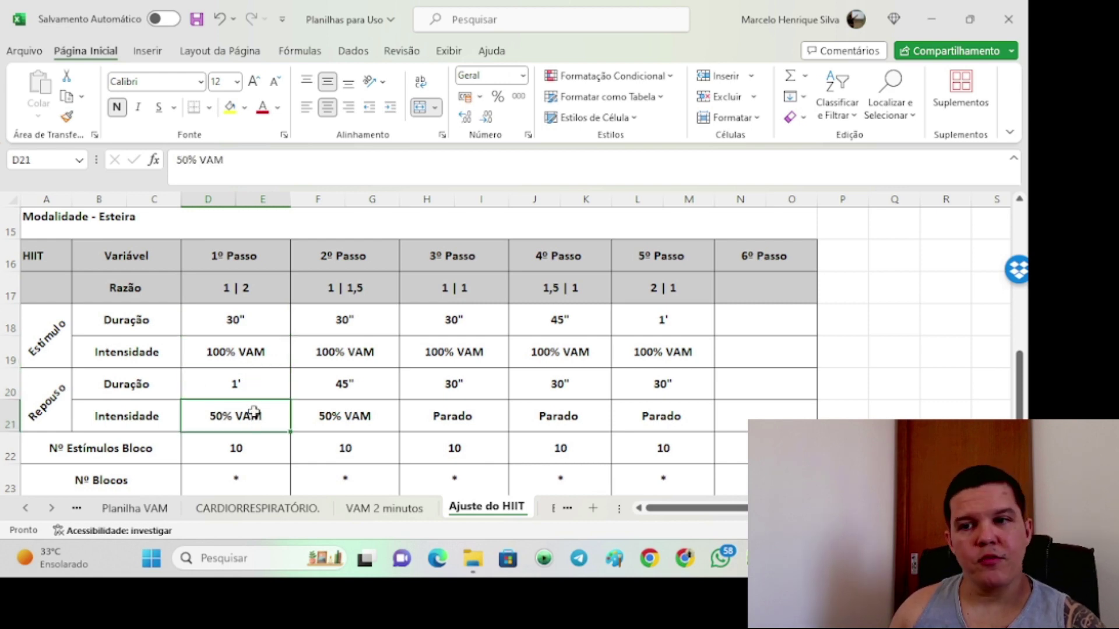
Step: Check the 1º Passo stimuli count and total time, and compare its stimulus duration with its rest duration
scroll(254, 410, "down", 1)
left_click(256, 402)
scroll(255, 402, "down", 1)
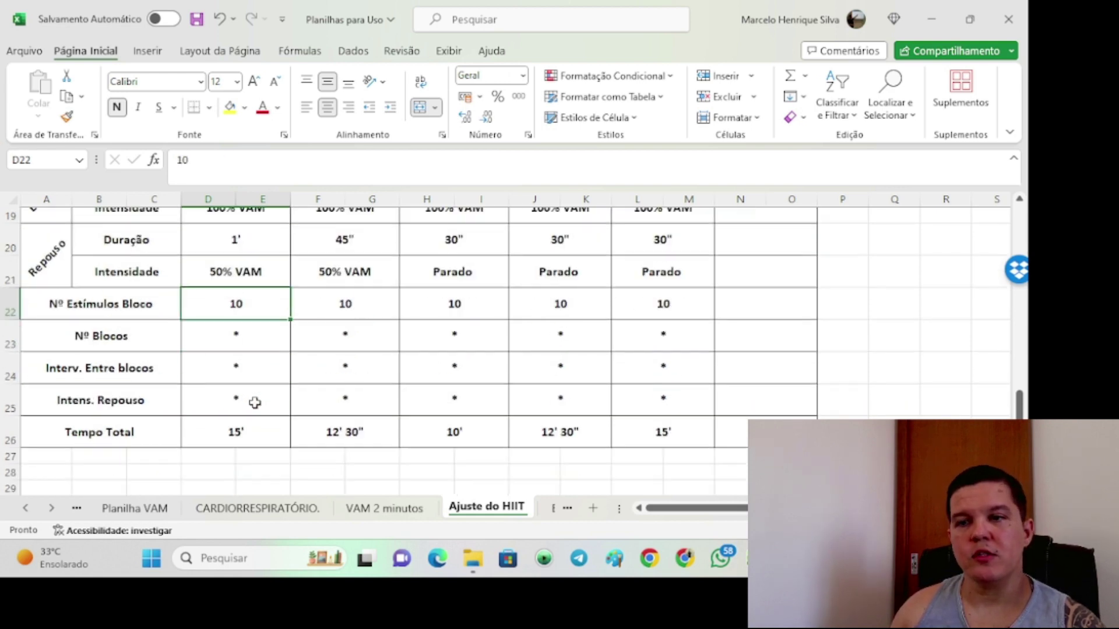
left_click(253, 435)
scroll(257, 443, "up", 1)
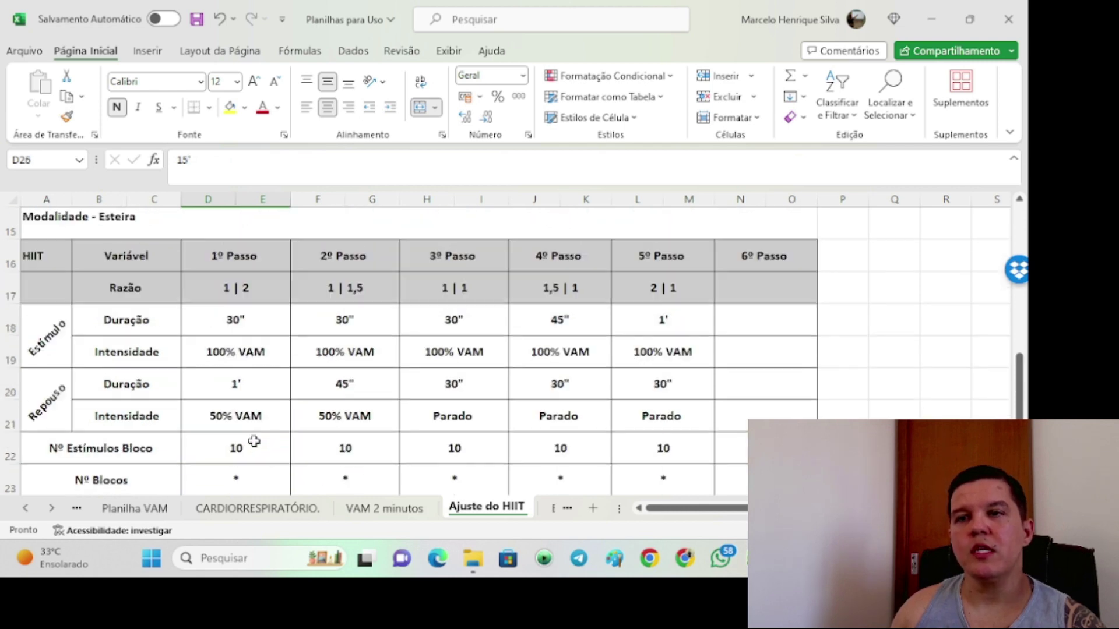
left_click(255, 327)
left_click(251, 392)
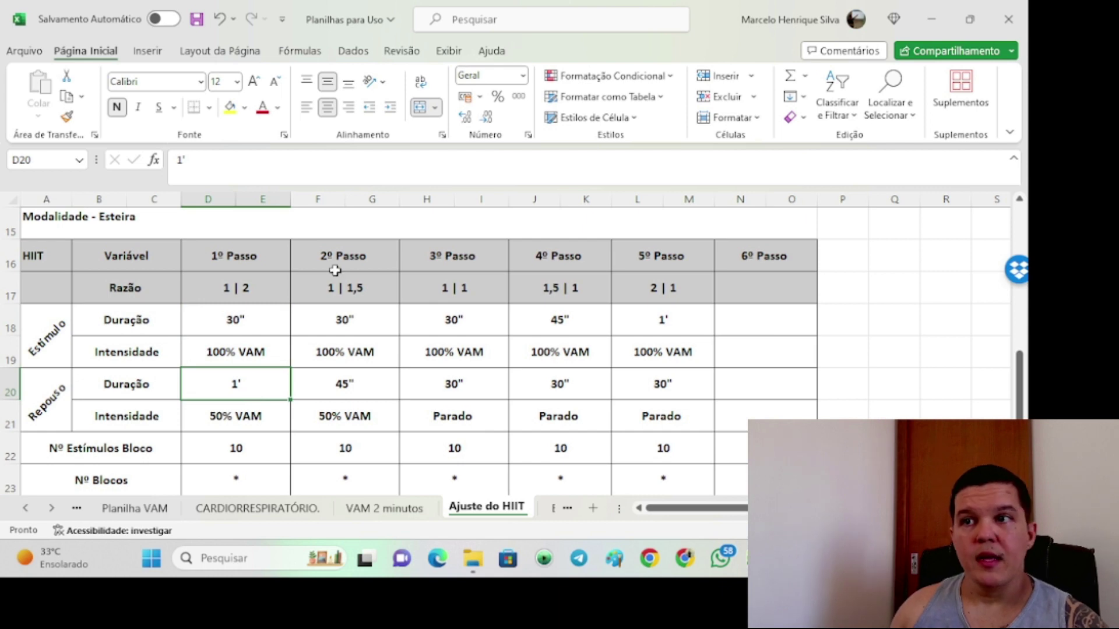
Step: Review the 2º Passo column, comparing its ratio with 1º Passo and checking its stimulus duration, rest duration and total time
left_click(354, 257)
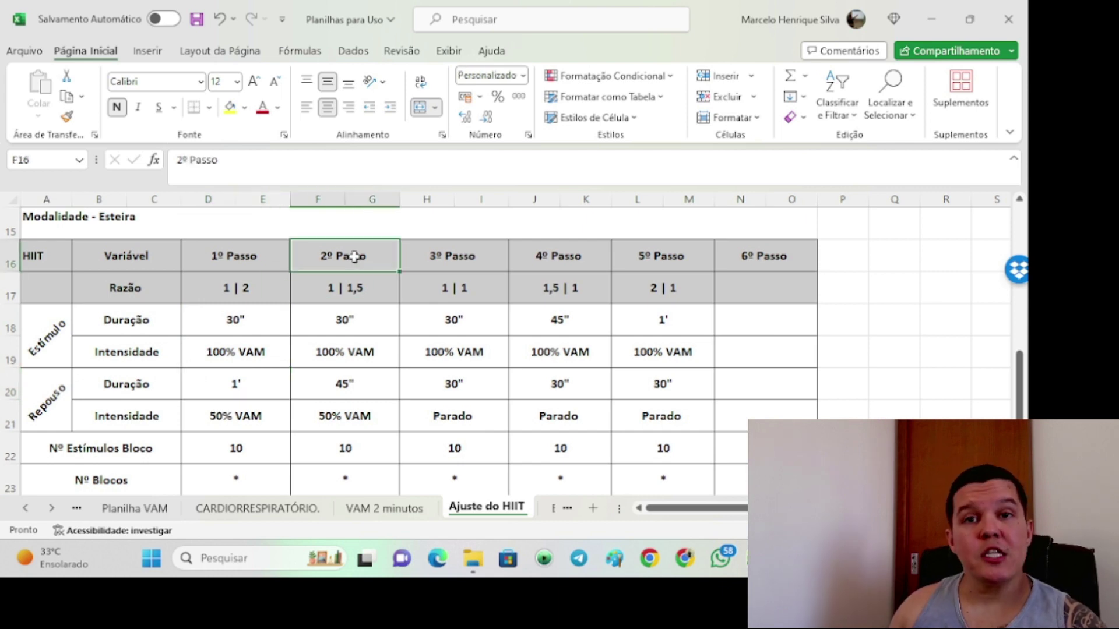
left_click_drag(354, 257, 349, 310)
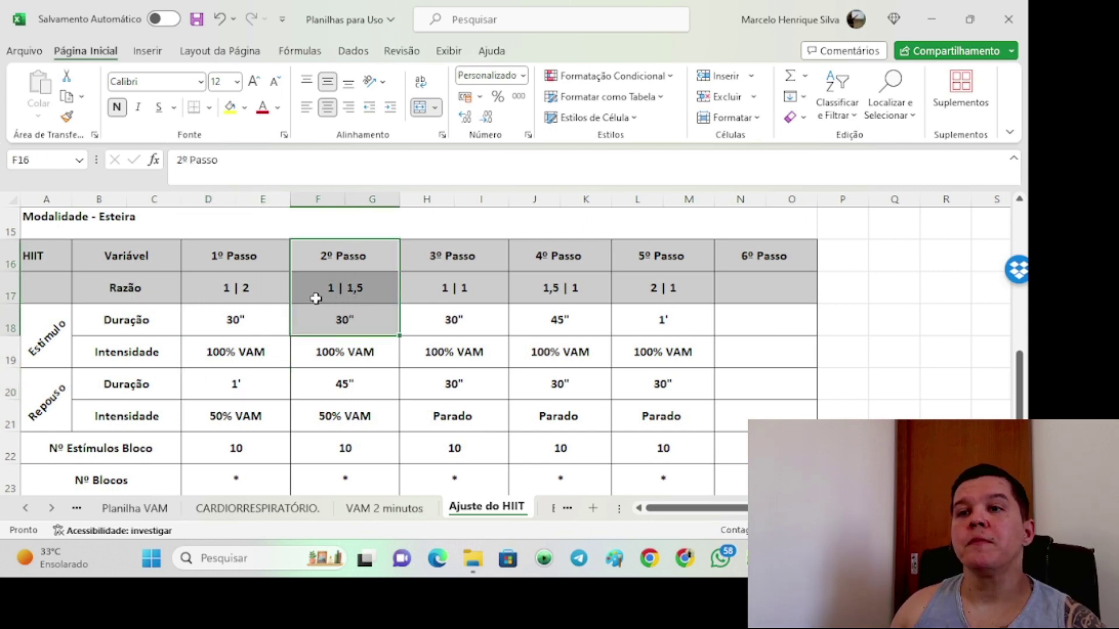
left_click(269, 292)
left_click(320, 290)
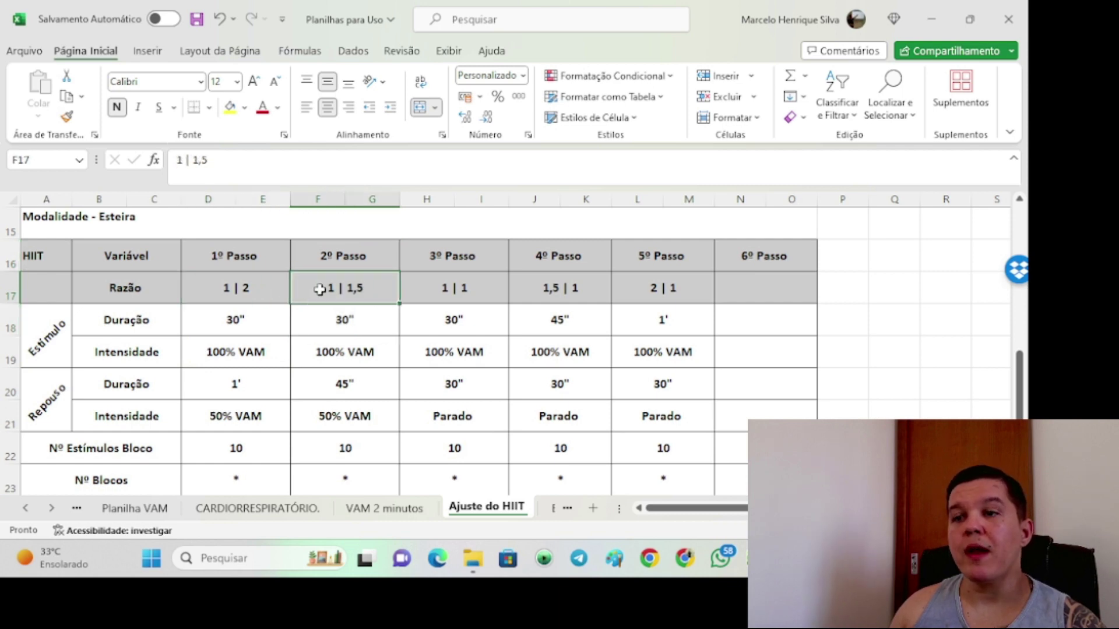
left_click(359, 393)
left_click(372, 310)
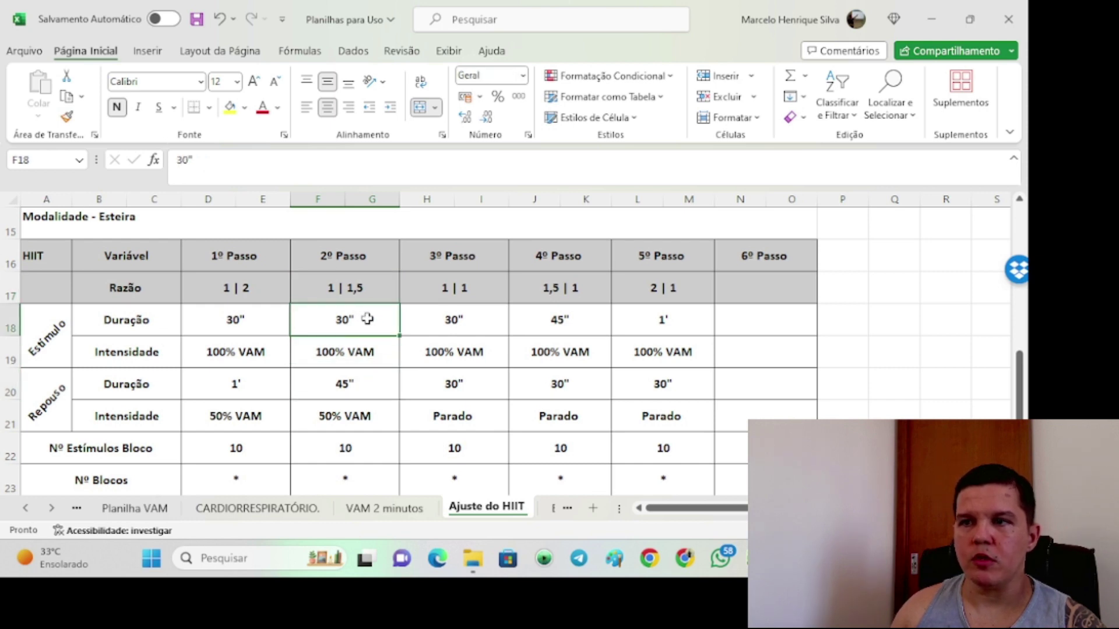
left_click(358, 381)
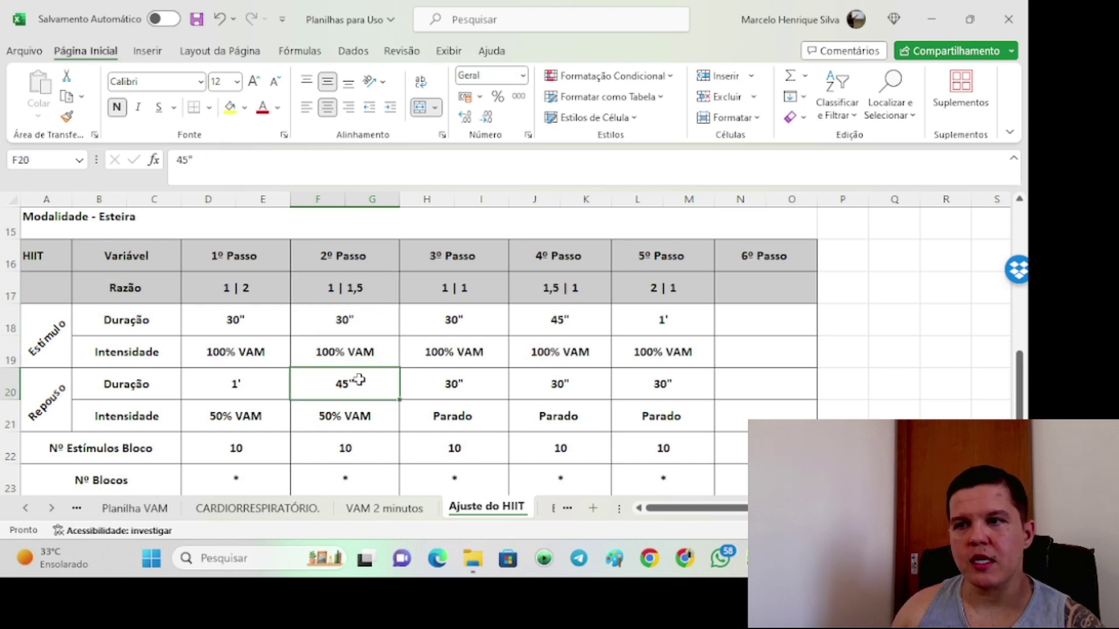
scroll(373, 354, "down", 2)
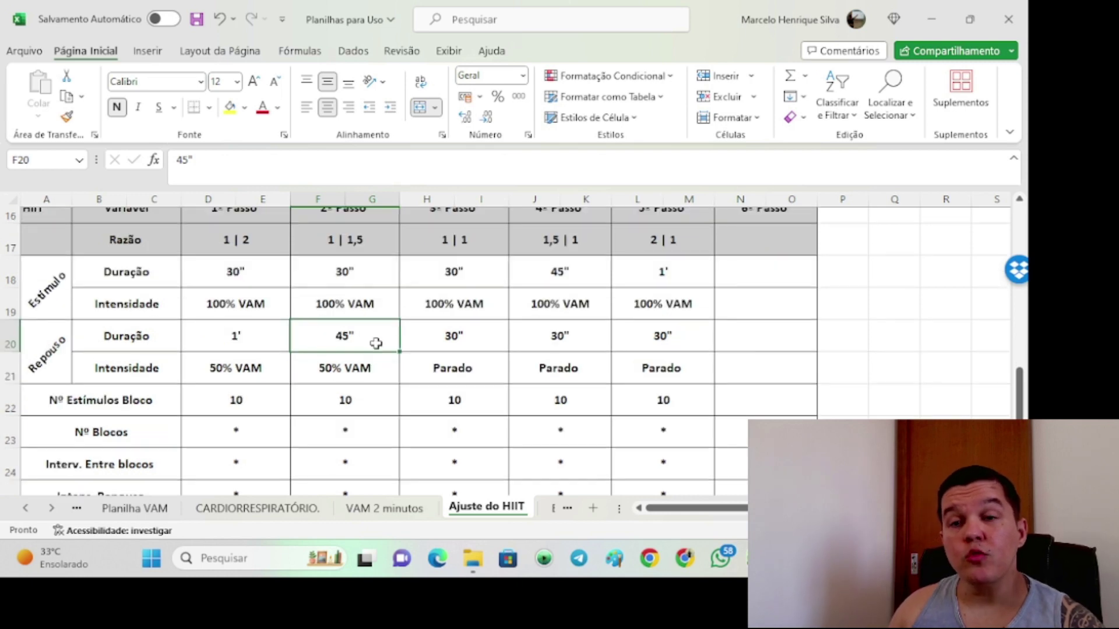
scroll(375, 344, "down", 3)
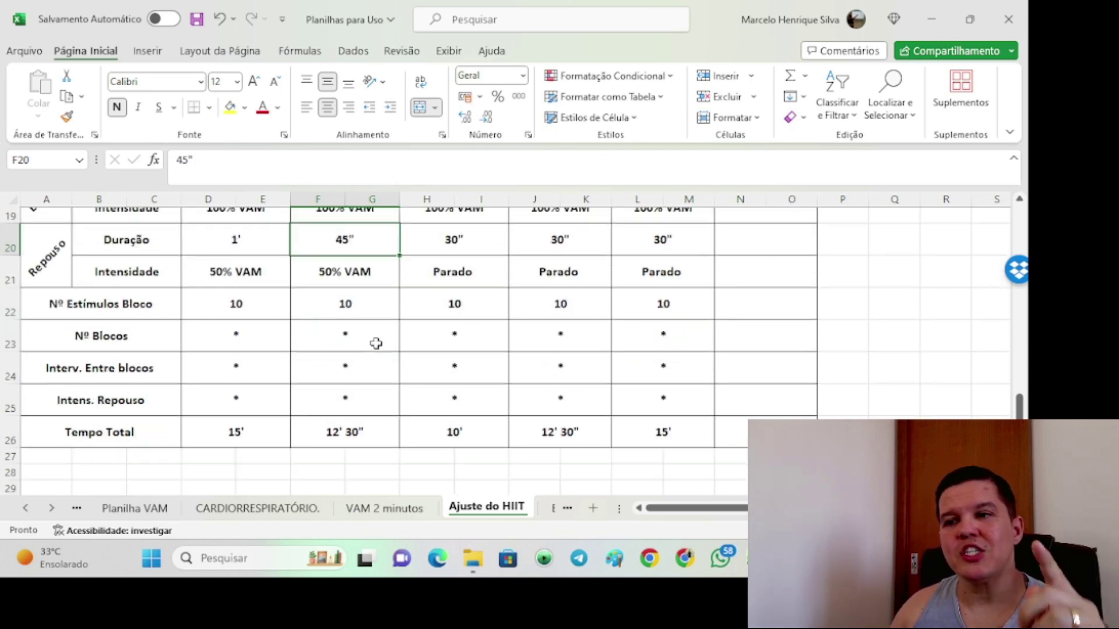
left_click(376, 440)
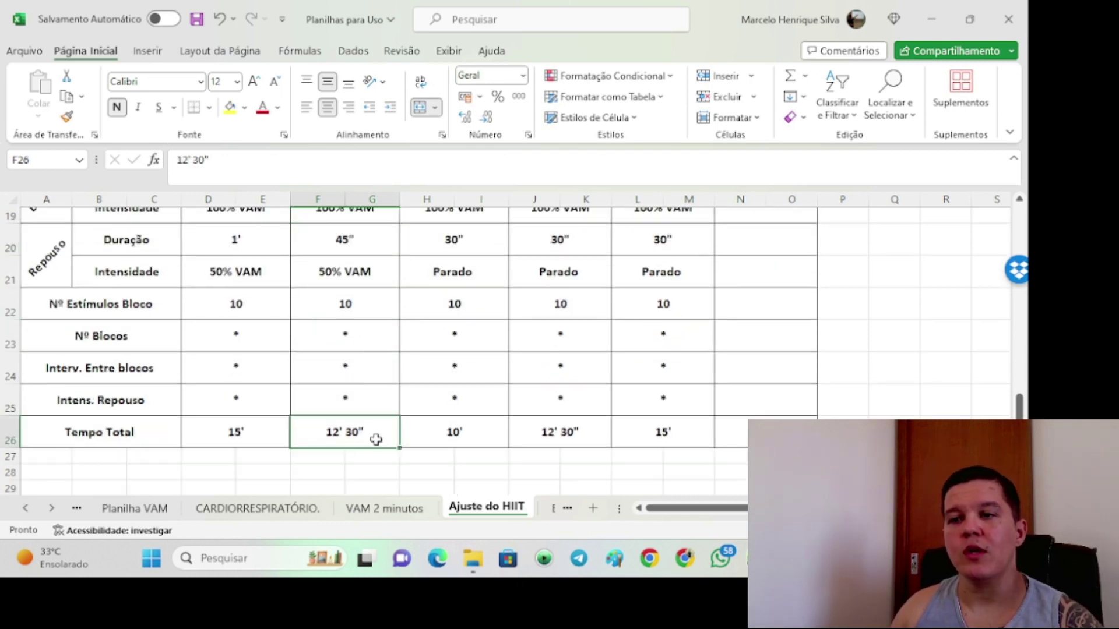
scroll(356, 419, "up", 4)
Step: Compare the 2º and 3º Passo ratios, and review the 3º Passo duration and intensity for stimulus and rest
left_click_drag(344, 291, 439, 292)
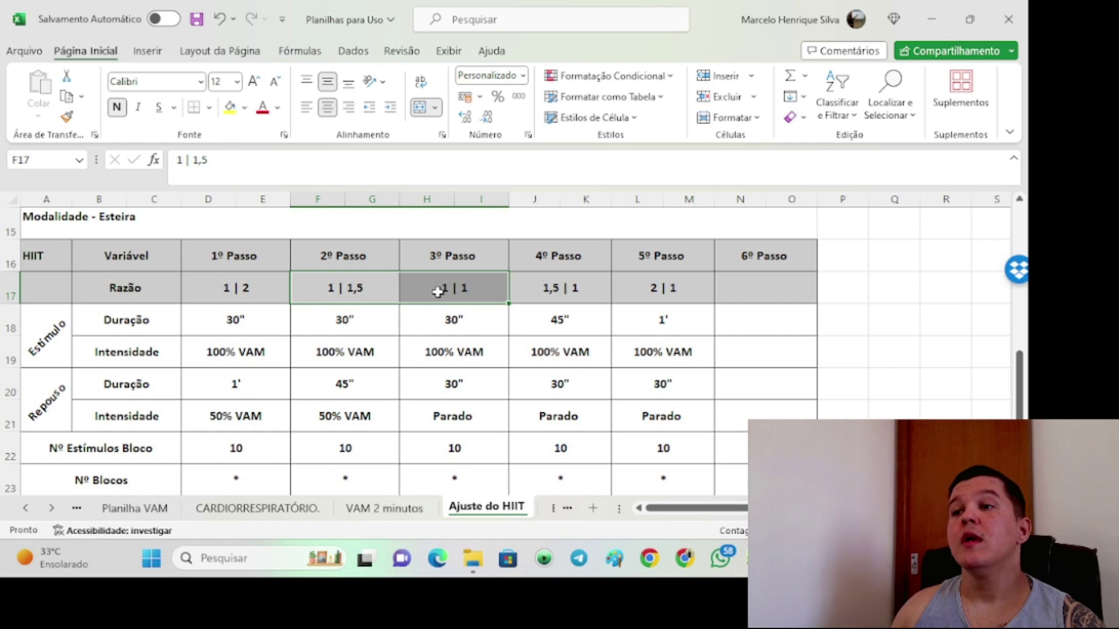
left_click(437, 290)
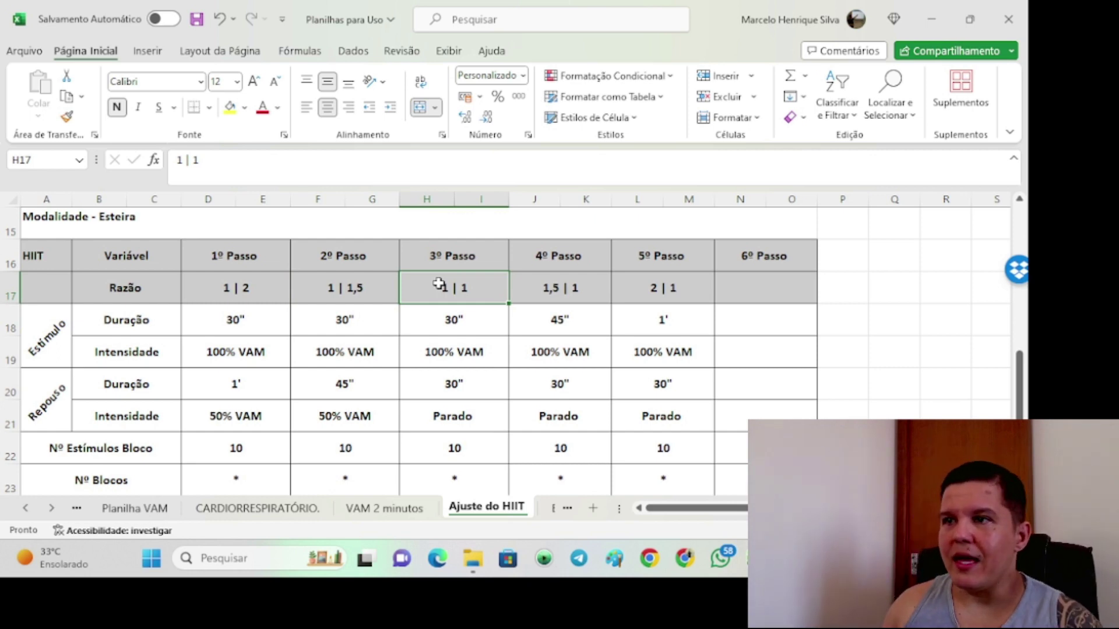
scroll(439, 284, "down", 1)
left_click(439, 284)
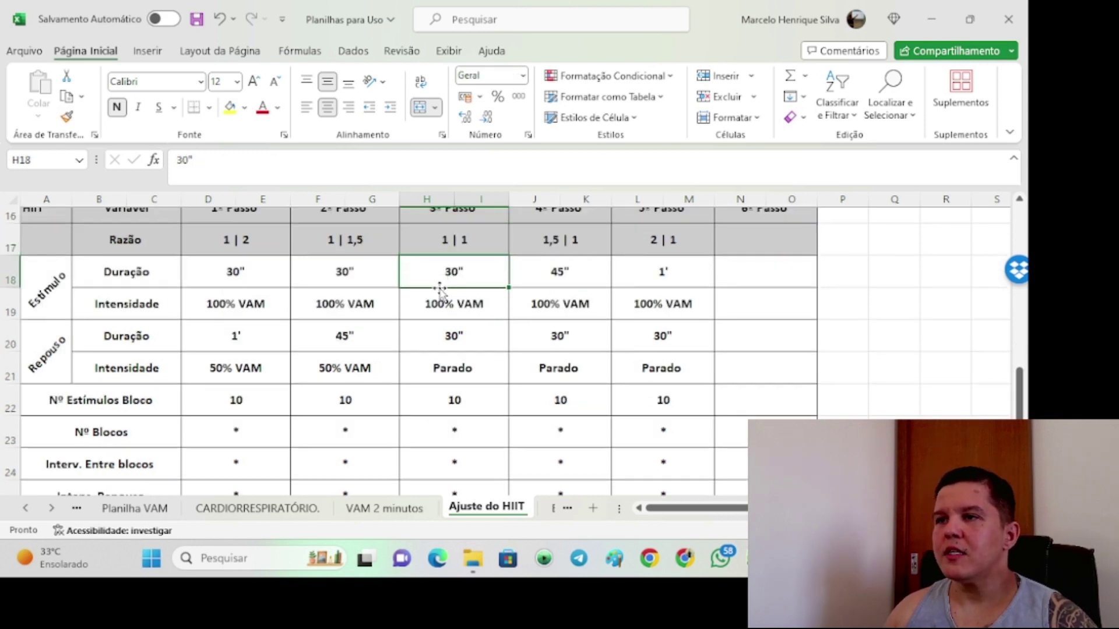
left_click(442, 317)
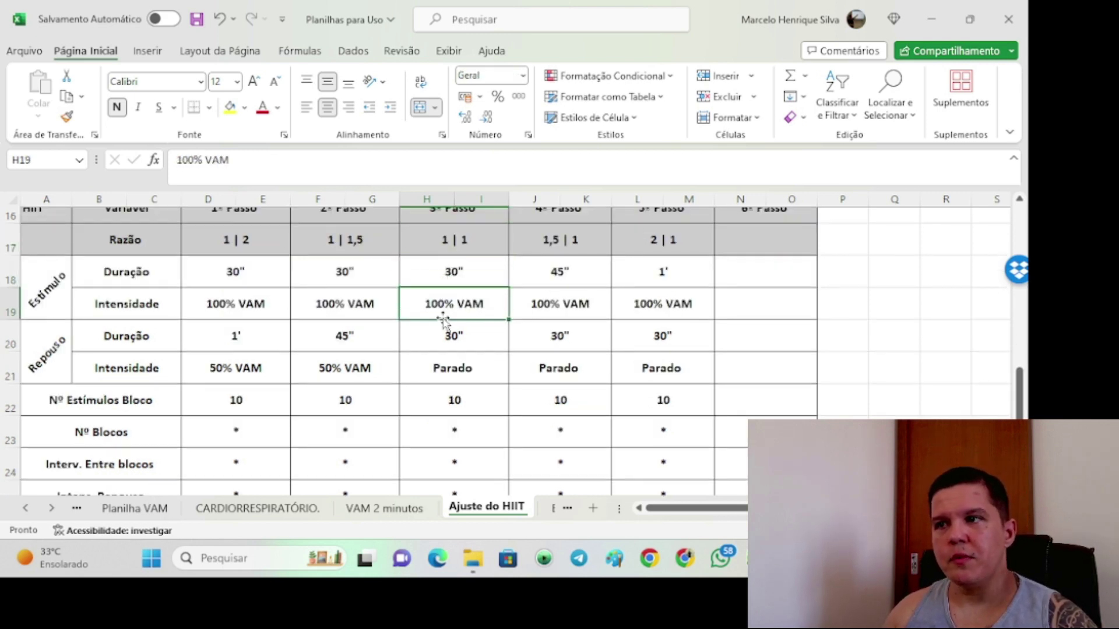
left_click(445, 342)
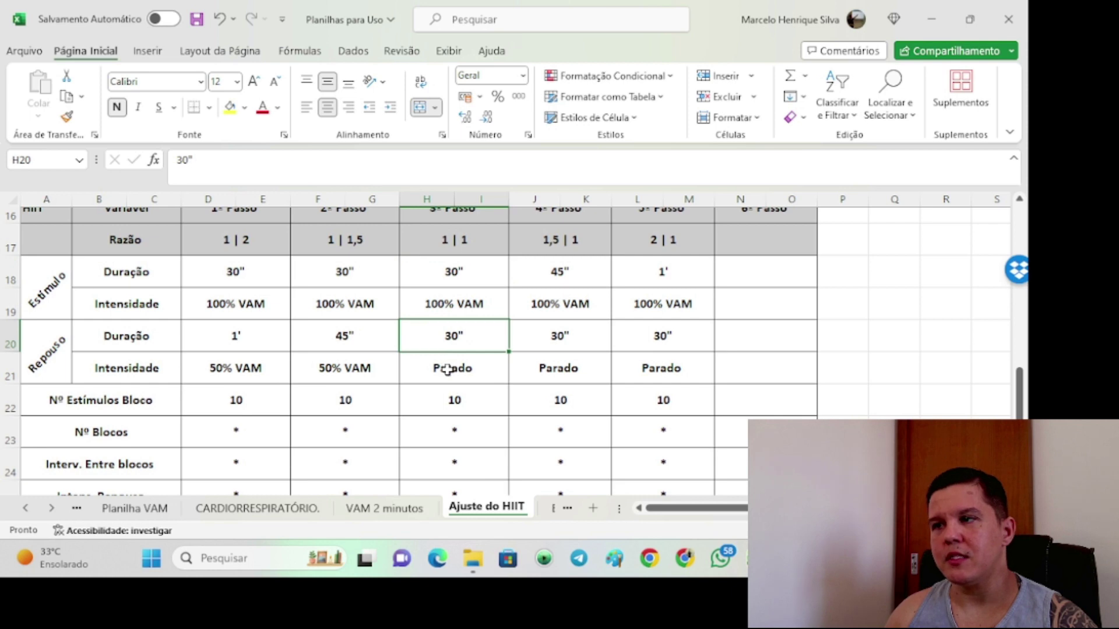
left_click(447, 369)
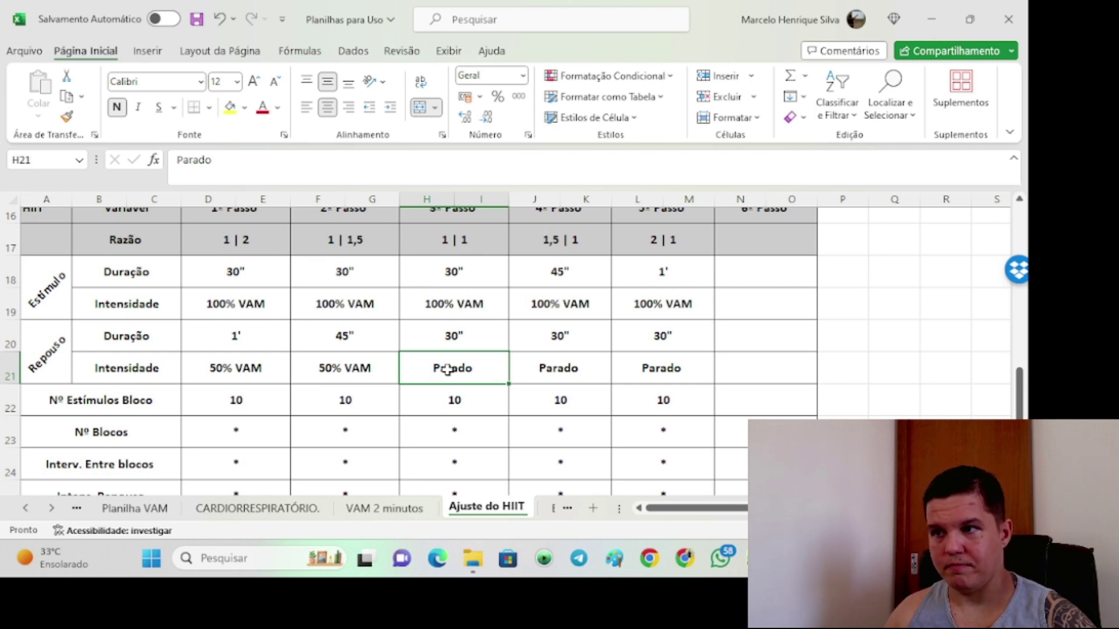
Step: Check the 3º Passo number of stimuli per block and total time, and recheck its rest intensity
left_click(454, 400)
scroll(455, 408, "down", 2)
left_click(456, 431)
scroll(456, 430, "up", 1)
left_click(457, 373)
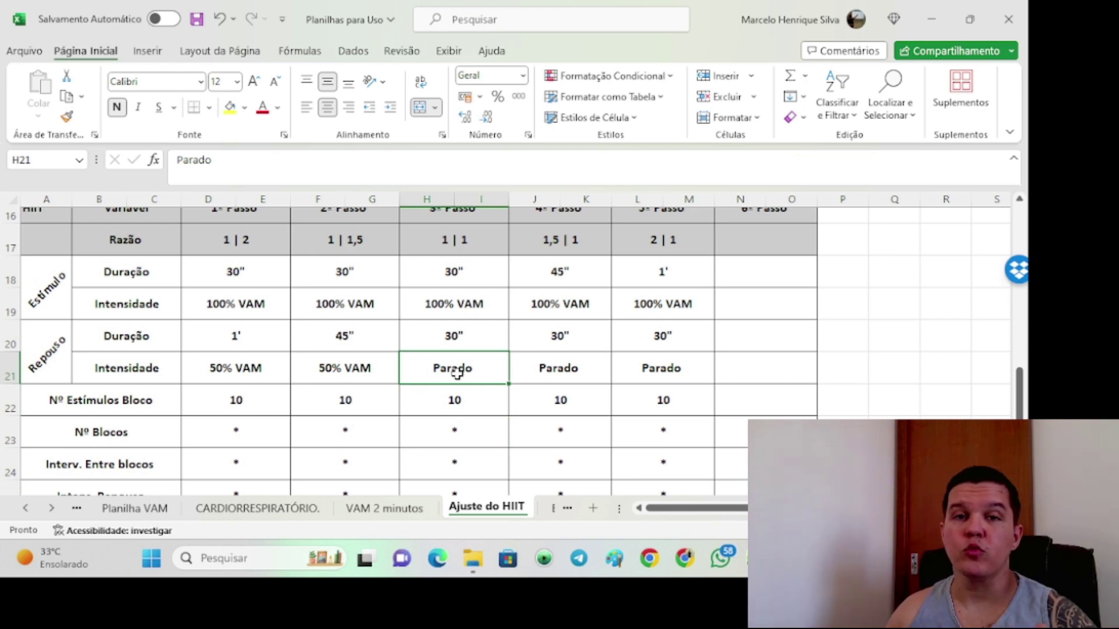
Step: Review the 4º Passo ratio and compare its stimulus duration with that of 3º Passo
scroll(490, 336, "up", 1)
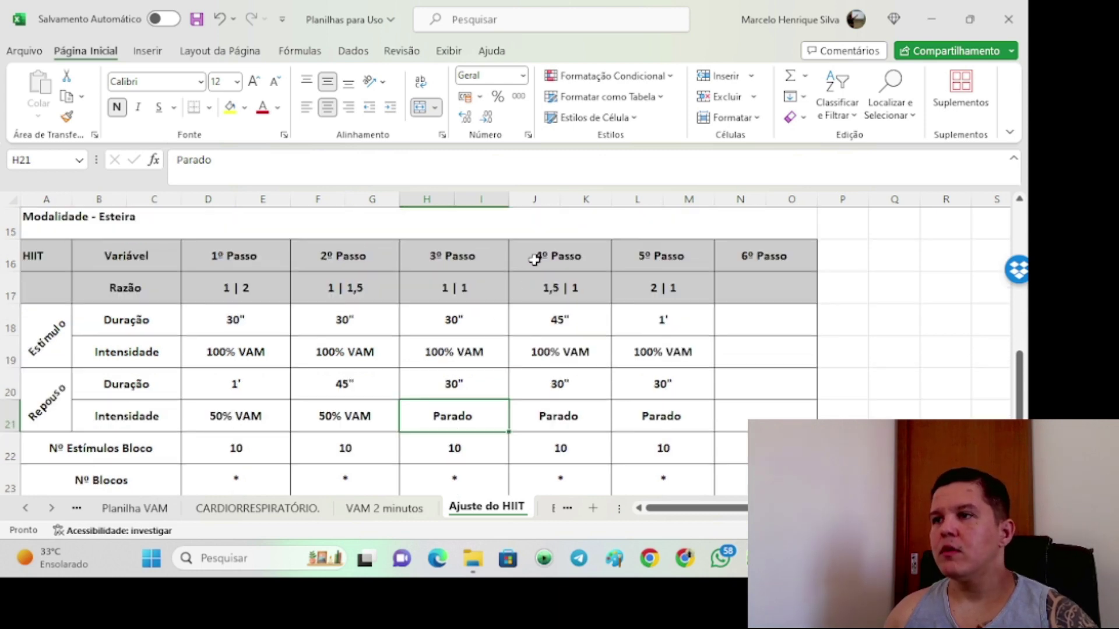
left_click(535, 256)
left_click(551, 294)
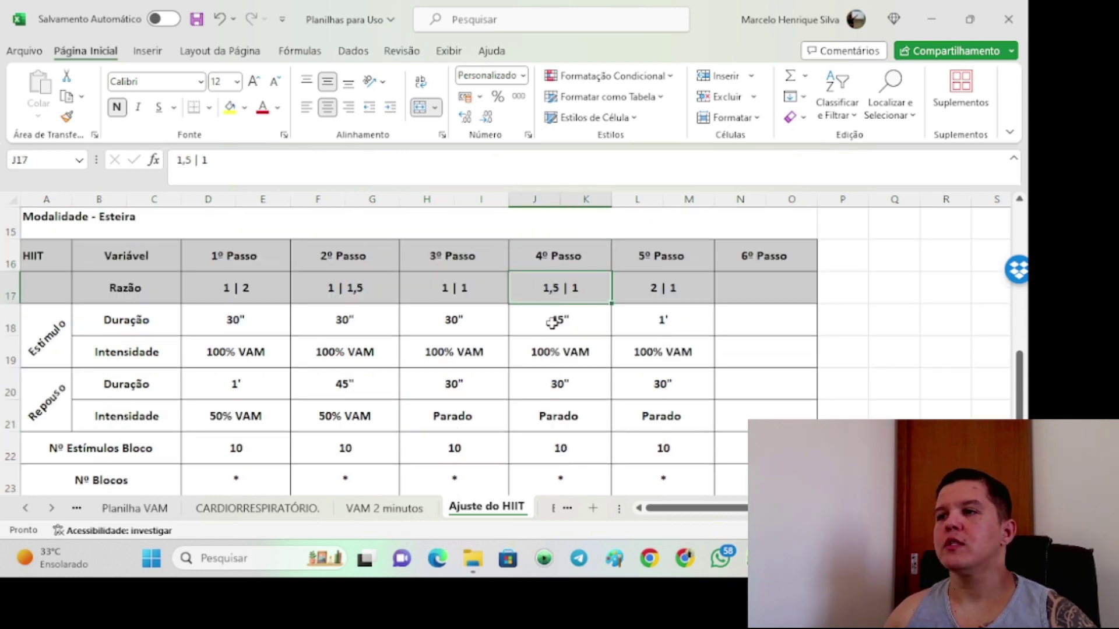
left_click(553, 321)
left_click(551, 287)
left_click(470, 320)
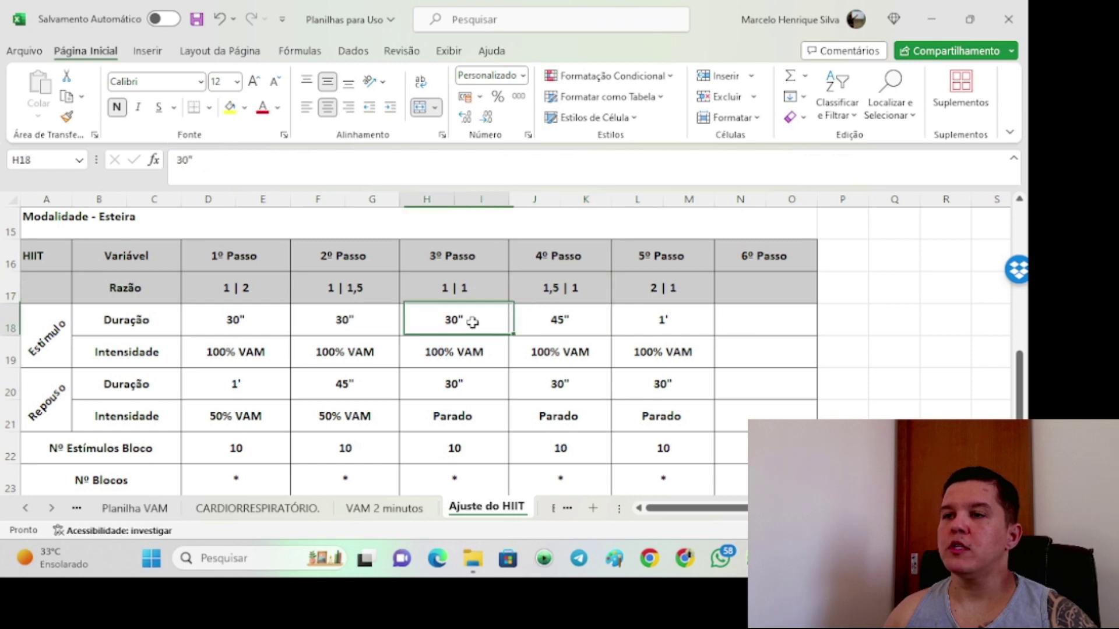
left_click(518, 323)
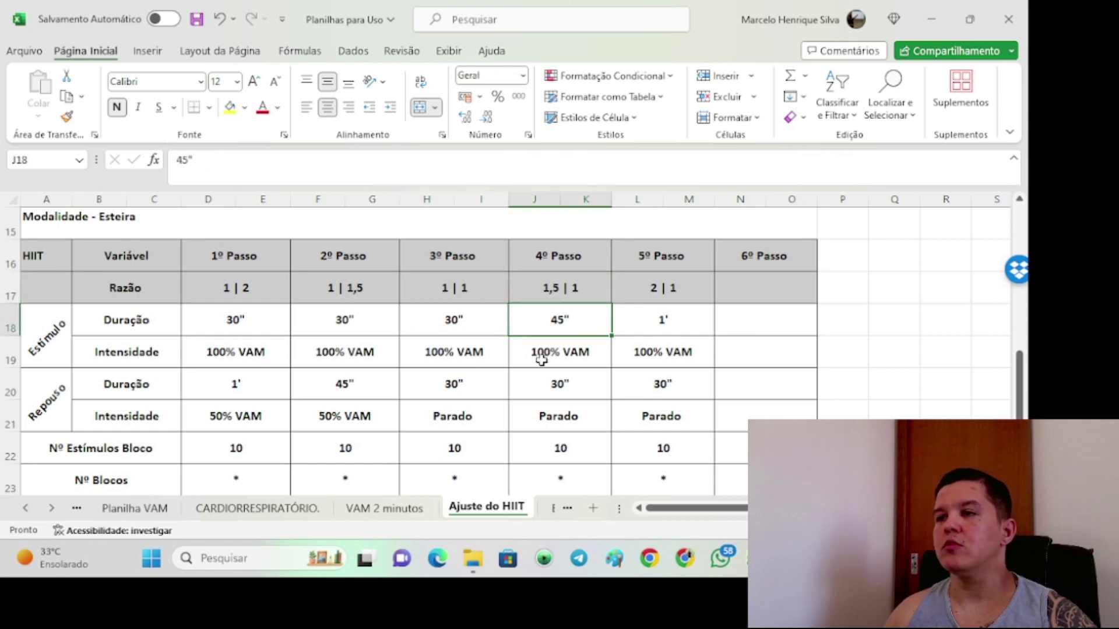
Step: Check the 4º Passo rest duration and stimuli per block, and compare its Tempo Total with that of 2º Passo
scroll(541, 357, "down", 1)
left_click(546, 338)
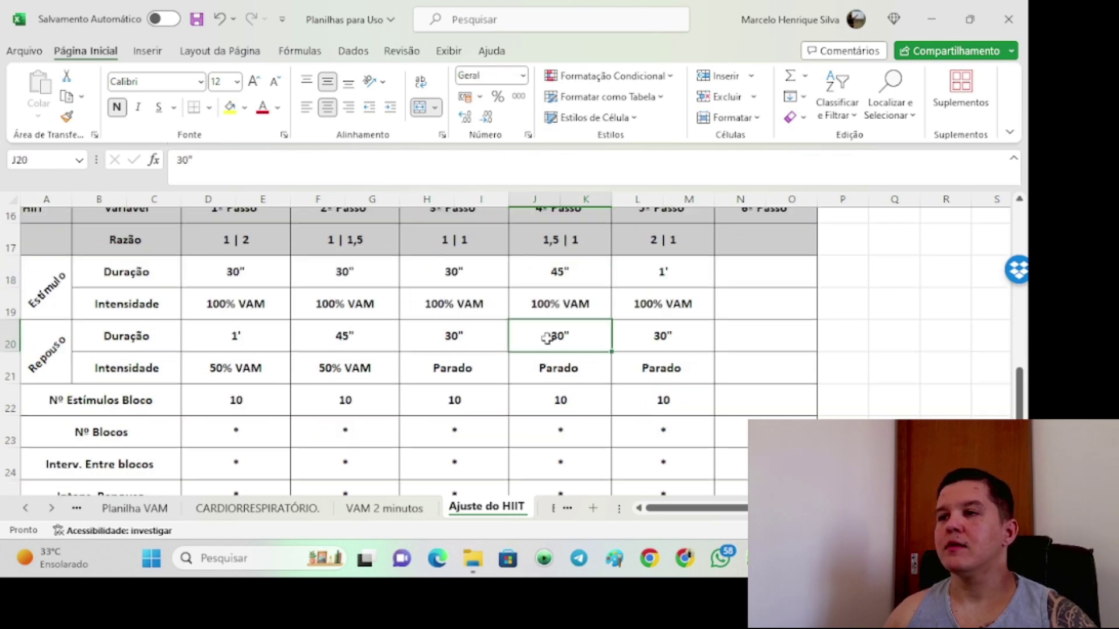
left_click(549, 397)
scroll(548, 396, "down", 1)
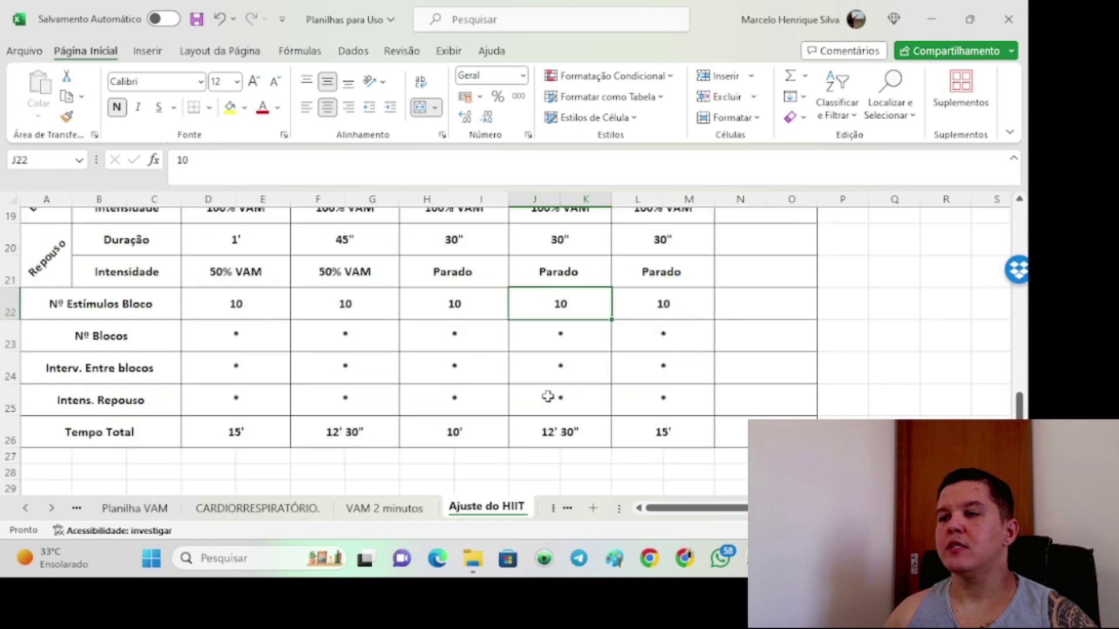
left_click(568, 436)
left_click(345, 441)
Step: Review the 5º Passo column, checking its ratio, stimulus duration, rest duration and Tempo Total
scroll(600, 423, "up", 1)
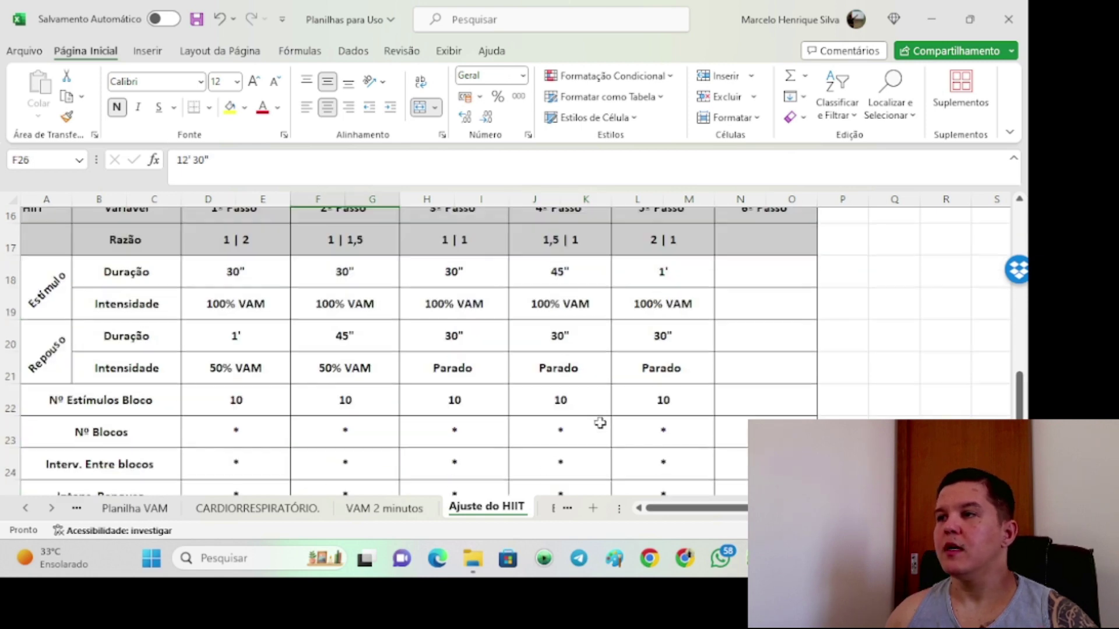
scroll(601, 408, "up", 1)
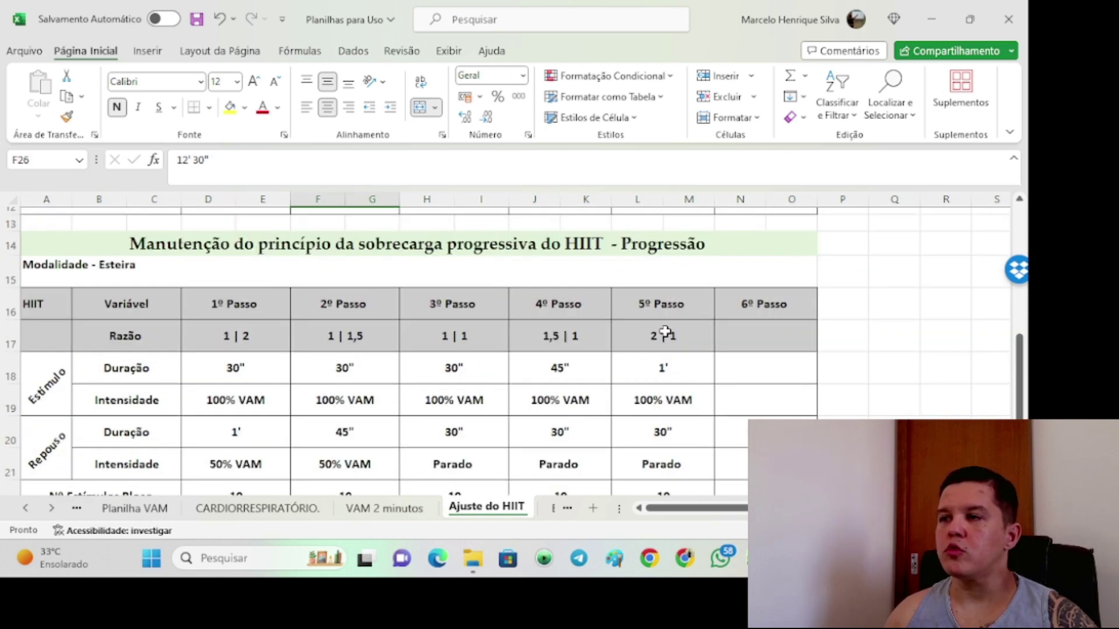
left_click(678, 332)
scroll(678, 328, "down", 1)
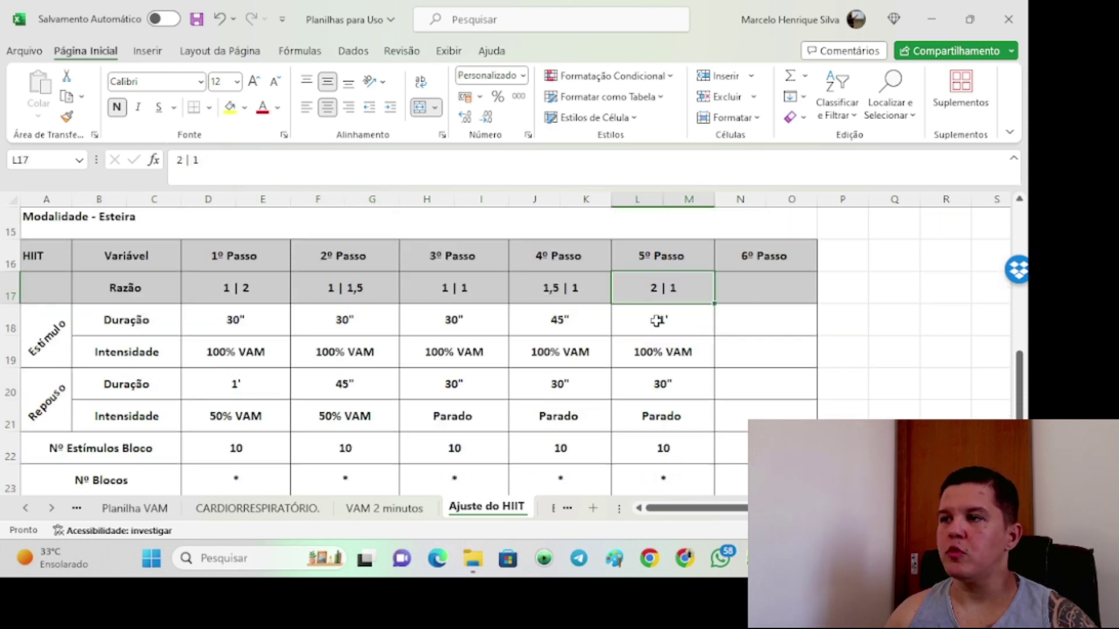
scroll(661, 319, "down", 1)
left_click(640, 275)
left_click(630, 343)
scroll(633, 345, "down", 2)
left_click(654, 435)
Step: Compare the stimulus duration and intensity across all five progression steps, from 1º Passo to 5º Passo
scroll(297, 378, "up", 2)
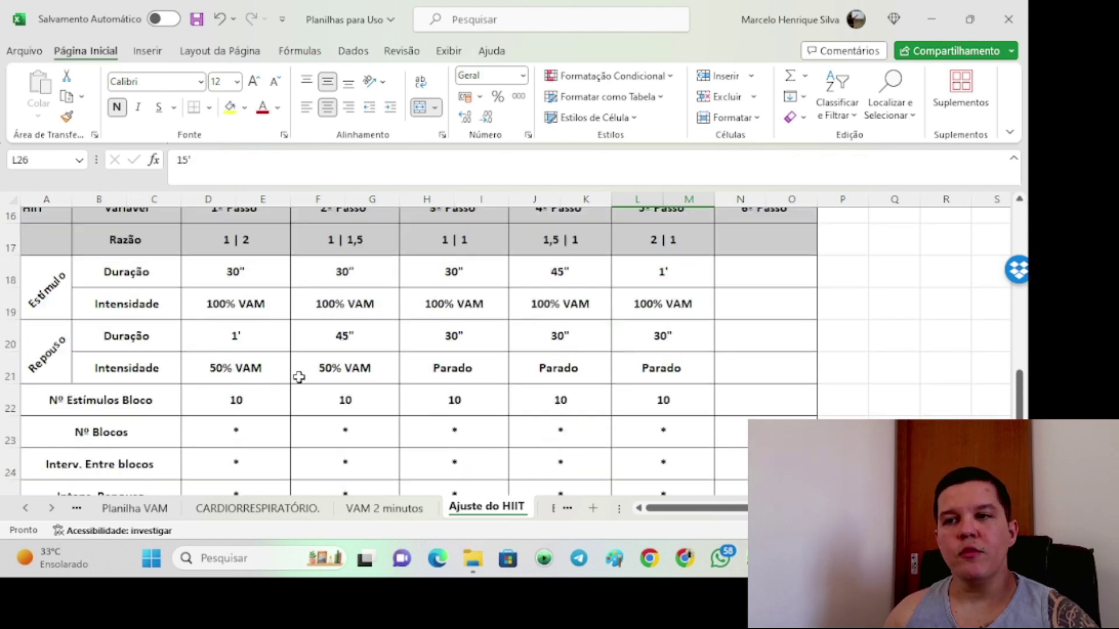
left_click_drag(252, 252, 248, 306)
left_click_drag(343, 271, 350, 304)
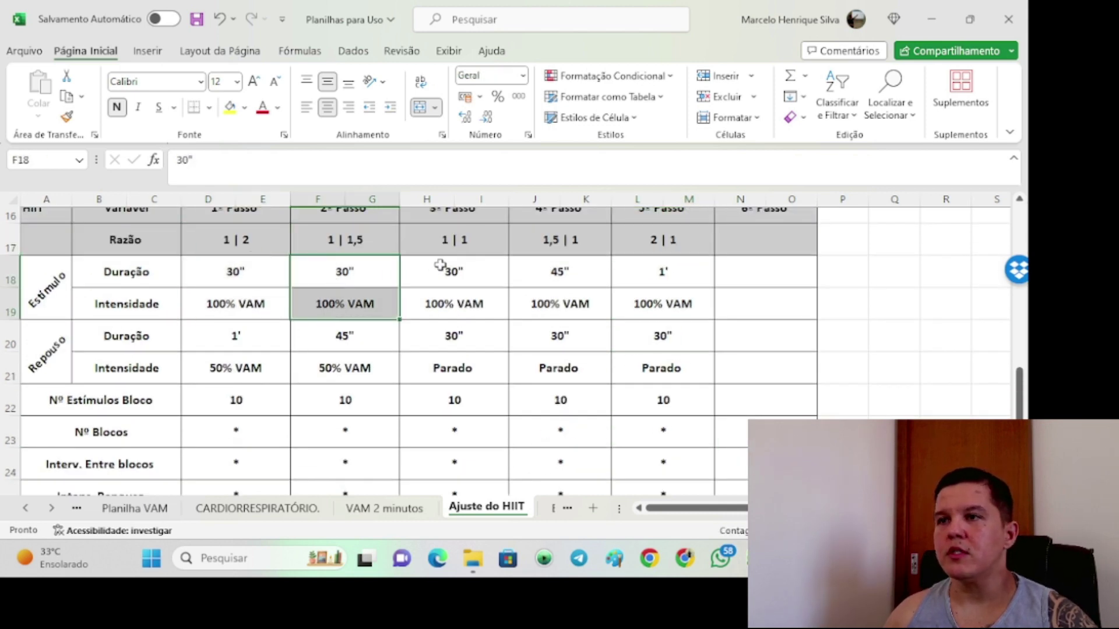
left_click_drag(440, 266, 455, 304)
left_click_drag(551, 266, 585, 297)
left_click_drag(645, 271, 649, 304)
Step: Highlight the 1º to 5º Passo headings, consult the interval running workout in the Word document, and return to the Excel progression table
scroll(649, 305, "up", 2)
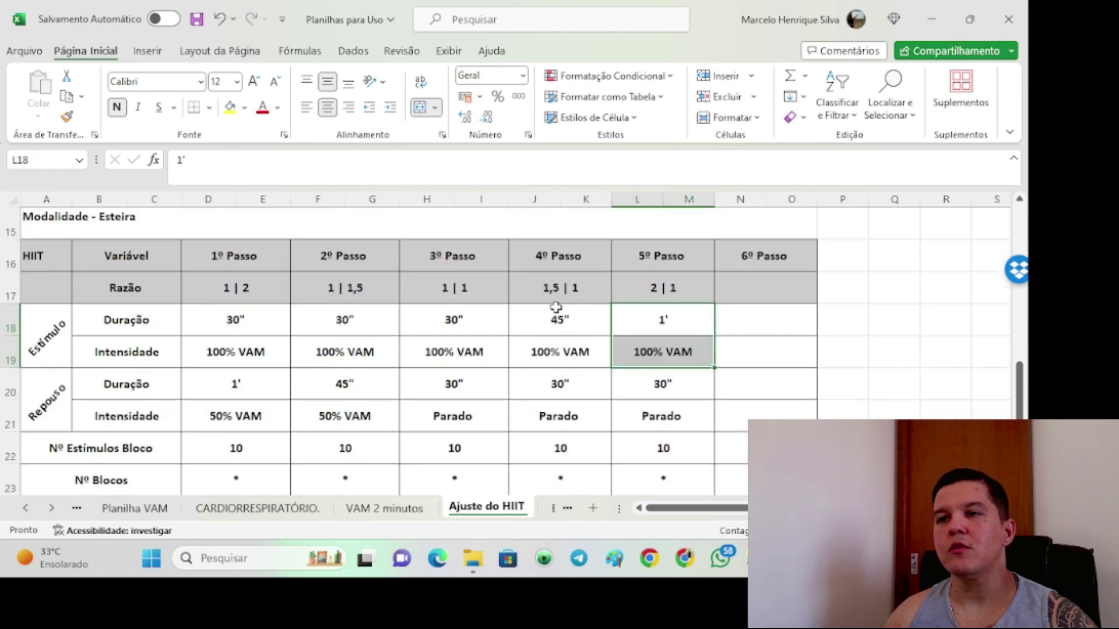
left_click_drag(244, 304, 632, 311)
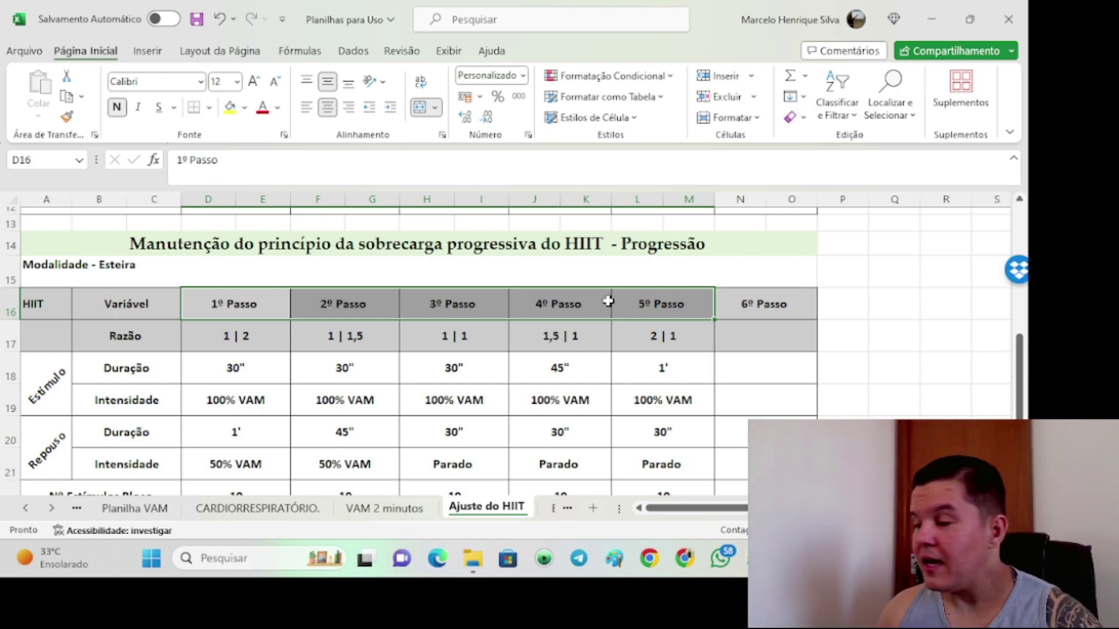
key("alt+Tab")
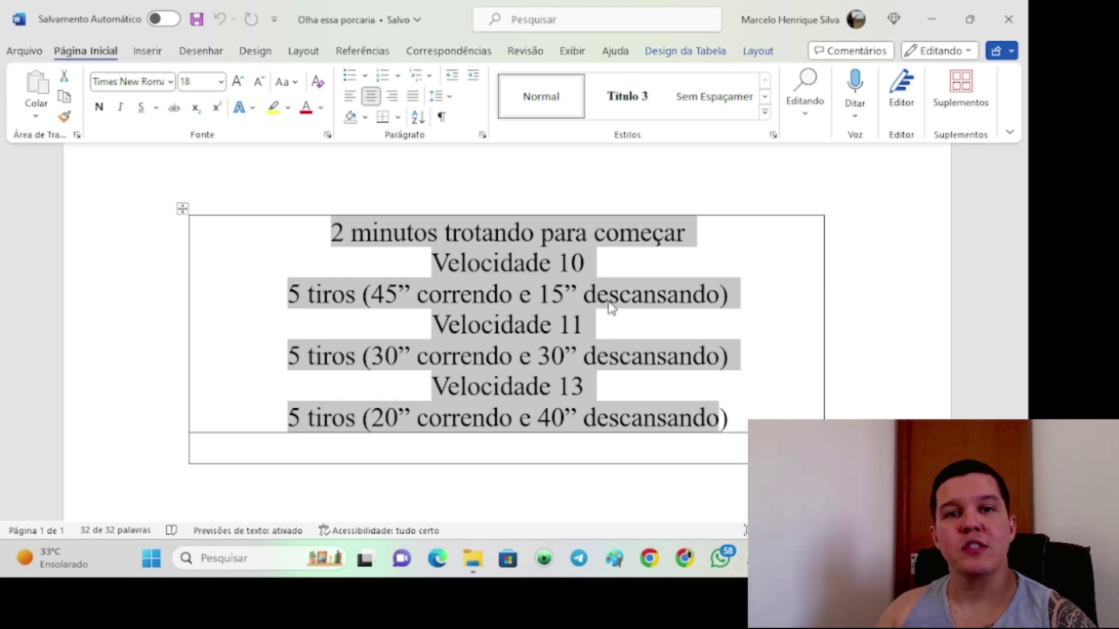
left_click(610, 307)
key("alt+Tab")
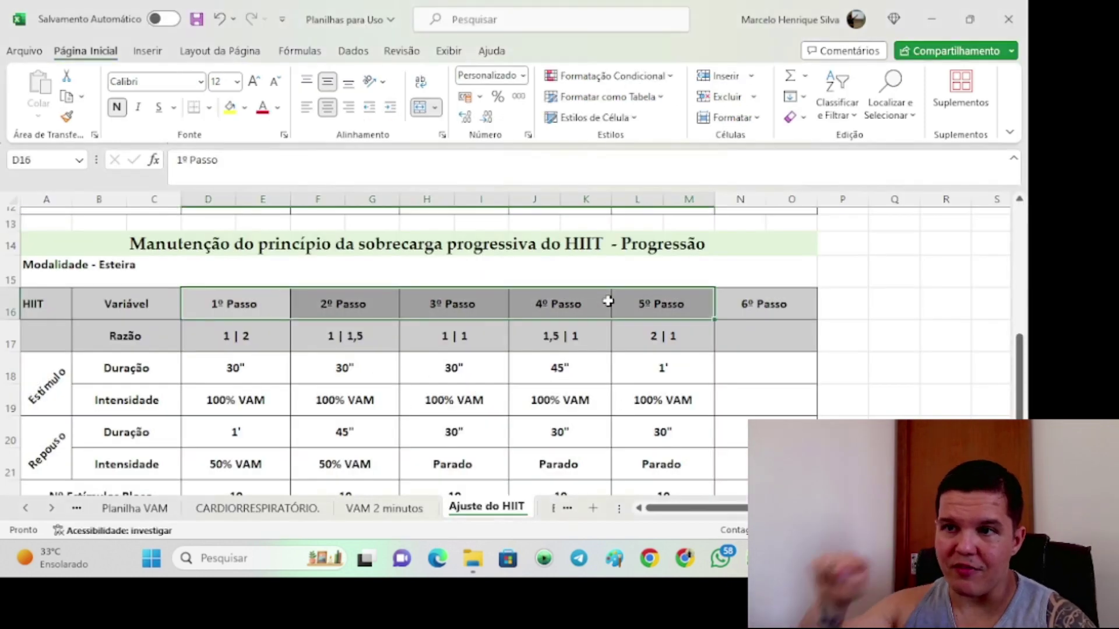